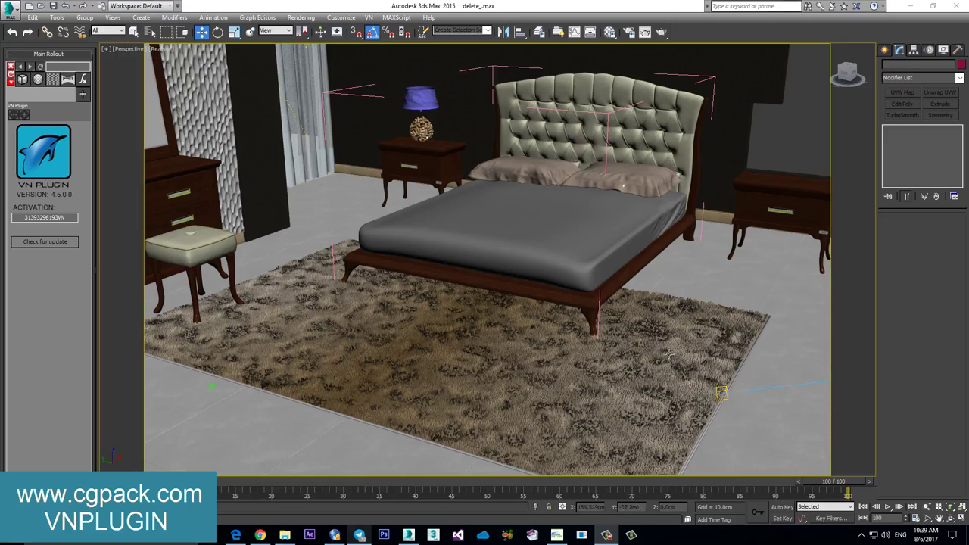
Hide the patterned carpet, then select a second object to hide the same way
{"action": "left_click", "coordinate": [648, 336]}
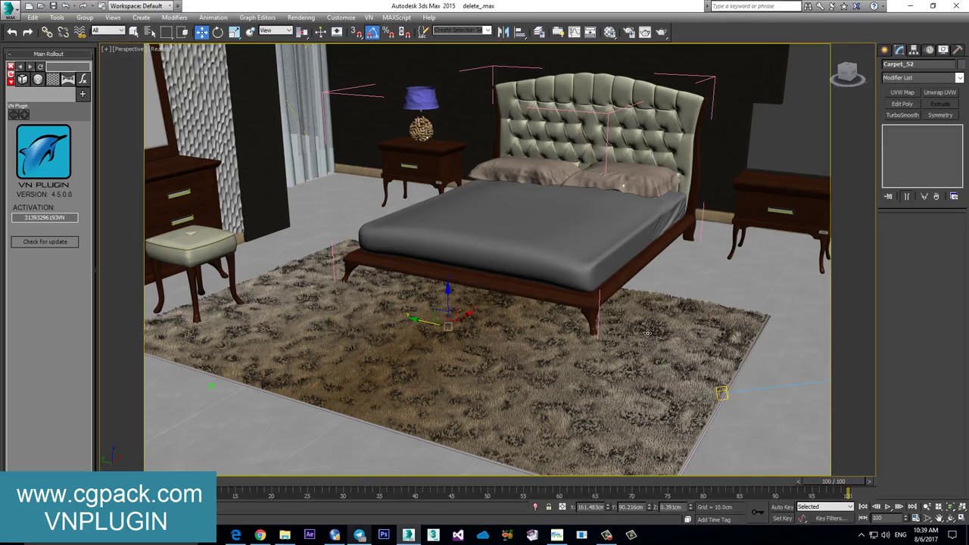
{"action": "right_click", "coordinate": [648, 336]}
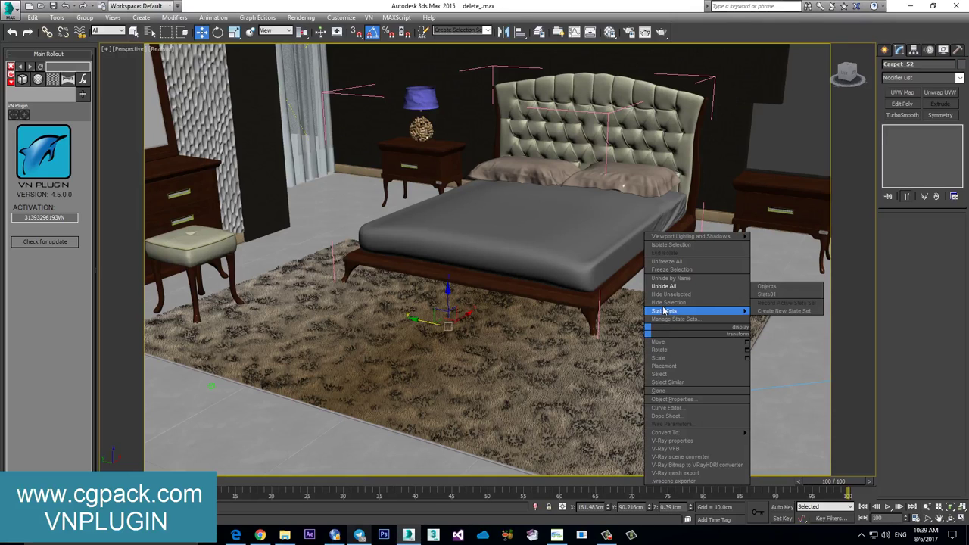
{"action": "left_click", "coordinate": [666, 303]}
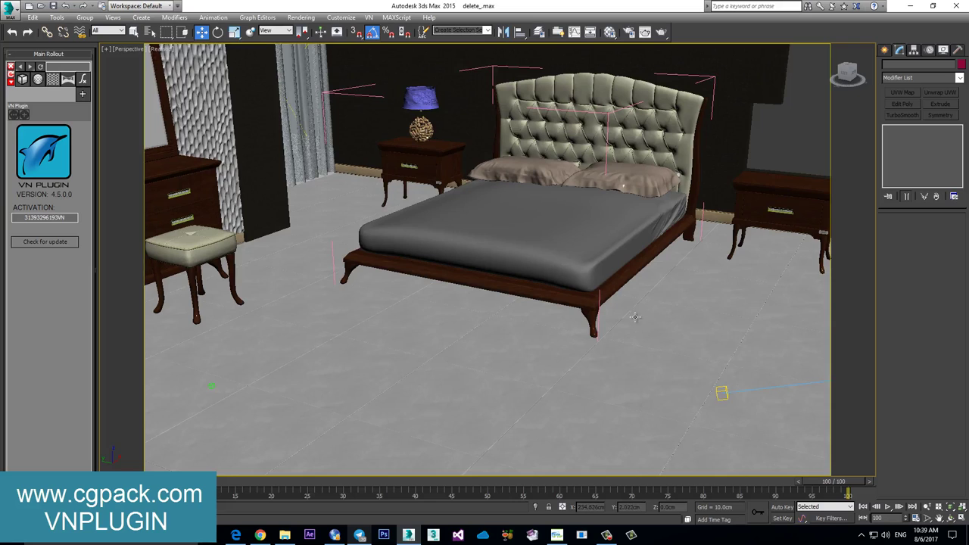
{"action": "middle_click_drag", "start_coordinate": [634, 316], "coordinate": [622, 364]}
{"action": "left_click", "coordinate": [603, 276]}
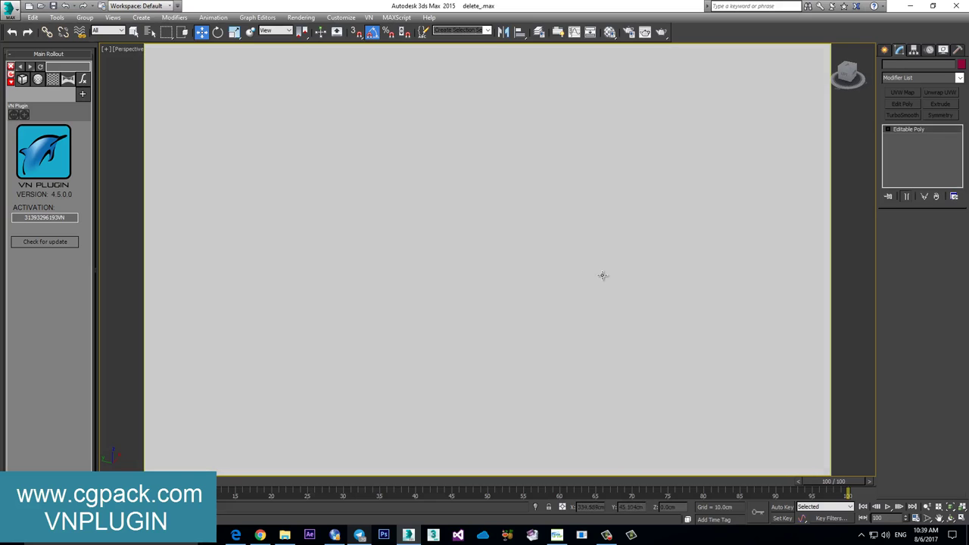
{"action": "right_click", "coordinate": [599, 276]}
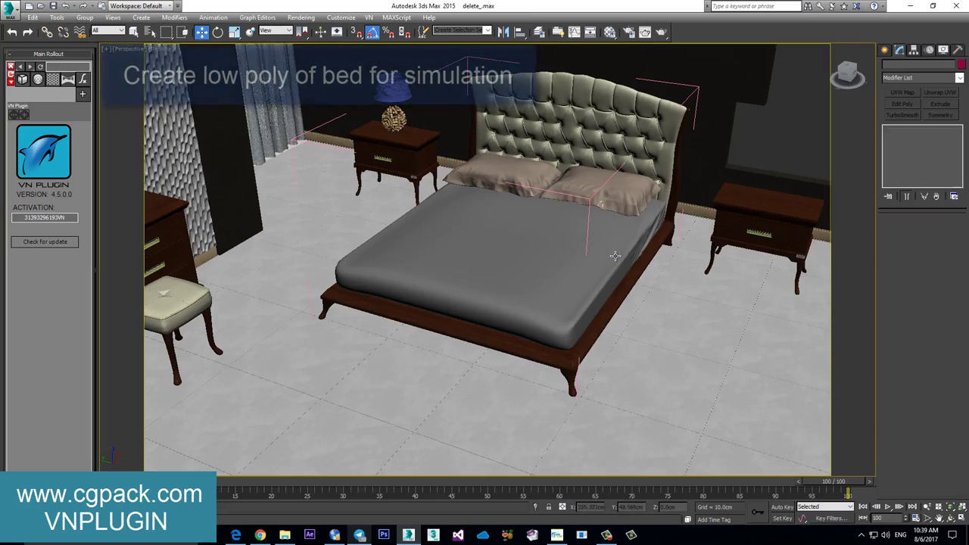
Draw a purple base box under the bed
{"action": "right_click", "coordinate": [668, 291]}
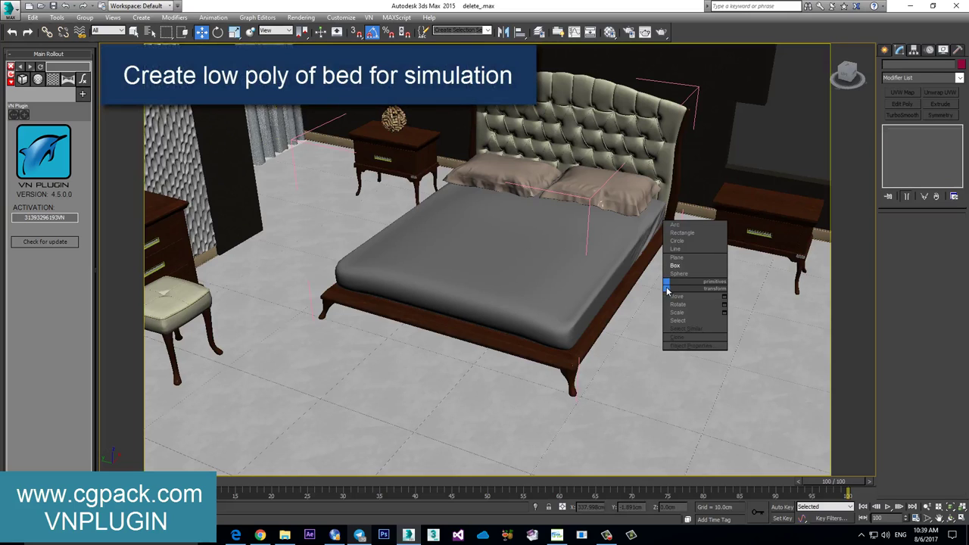
{"action": "left_click", "coordinate": [675, 265]}
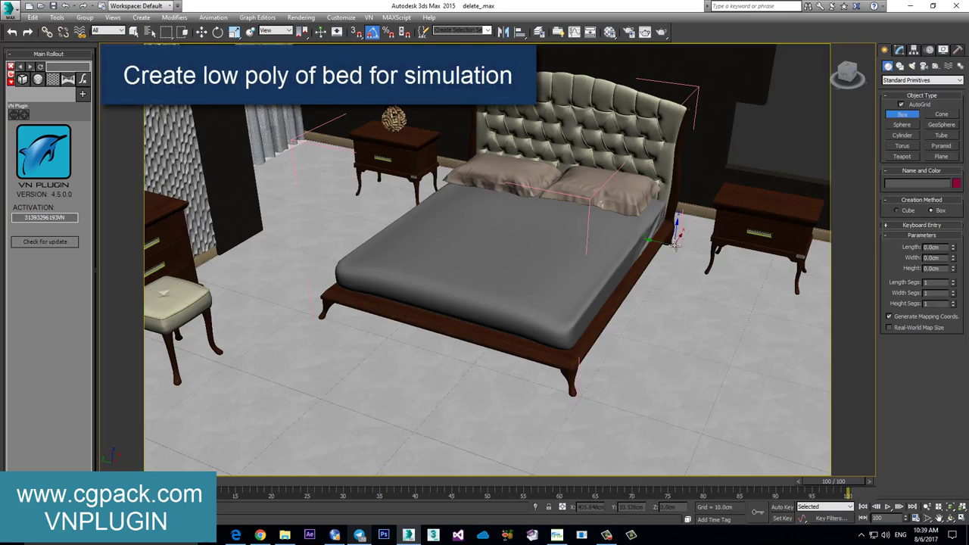
{"action": "left_click_drag", "start_coordinate": [674, 242], "coordinate": [317, 318]}
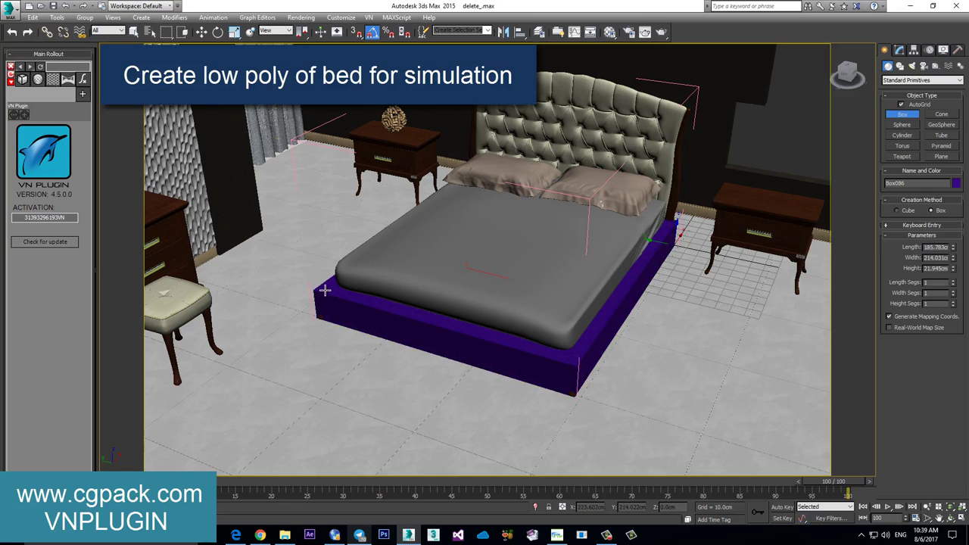
{"action": "middle_click_drag", "start_coordinate": [477, 364], "coordinate": [492, 364], "text": "alt"}
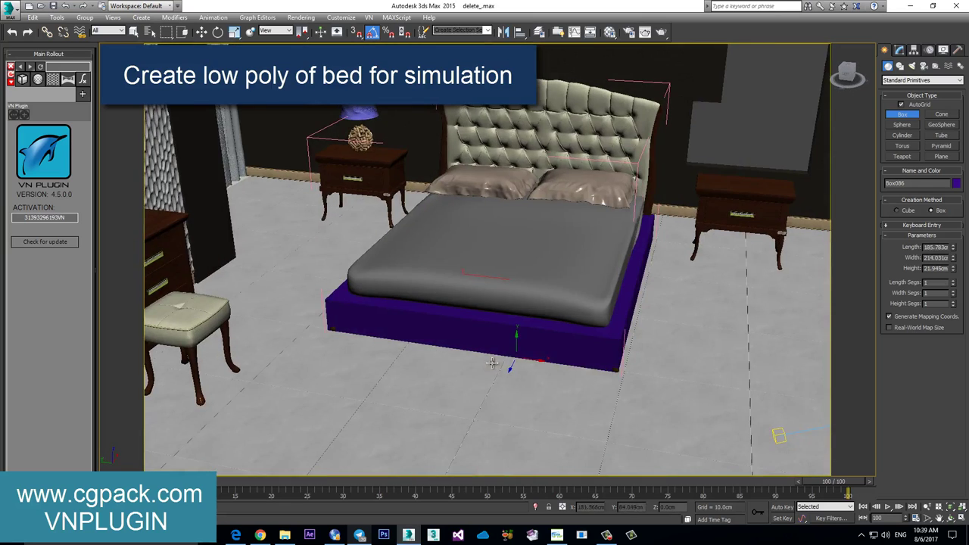
{"action": "key", "text": "w"}
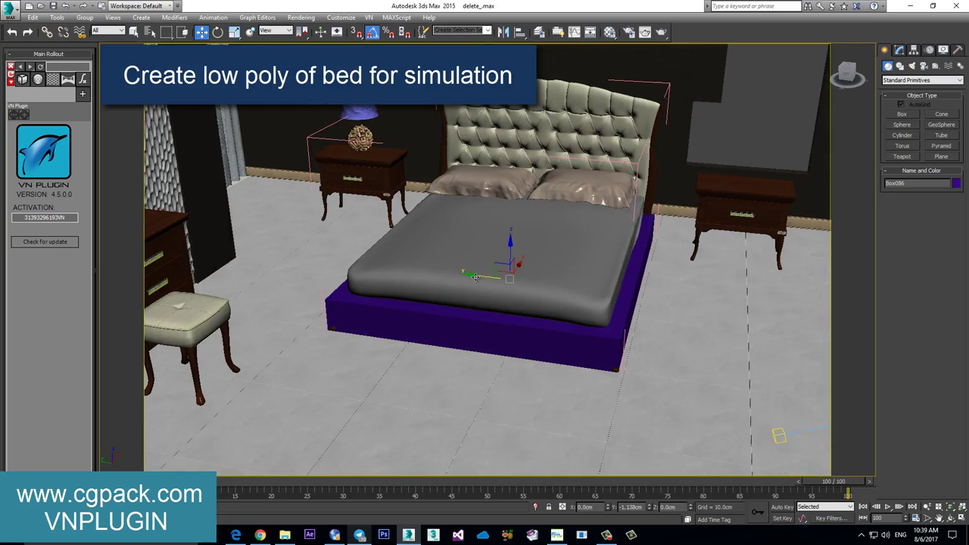
Draw a yellow box over the mattress and nudge it into place
{"action": "middle_click_drag", "start_coordinate": [475, 277], "coordinate": [541, 343], "text": "alt"}
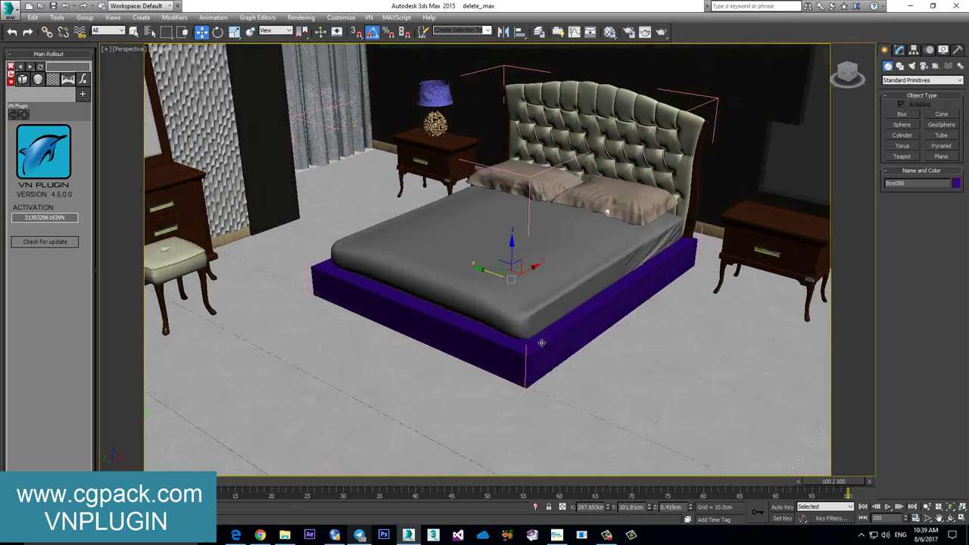
{"action": "right_click", "coordinate": [542, 343]}
{"action": "left_click", "coordinate": [549, 335]}
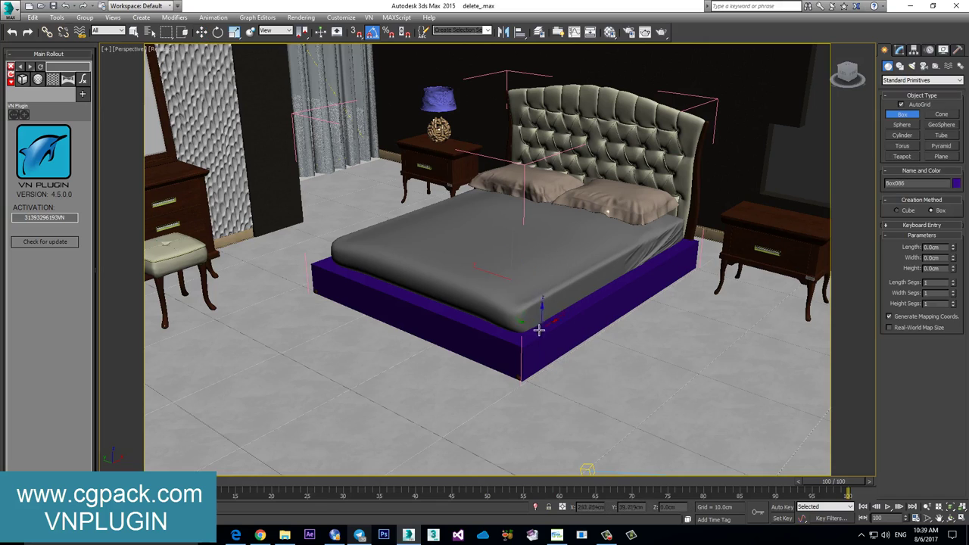
{"action": "left_click", "coordinate": [519, 334]}
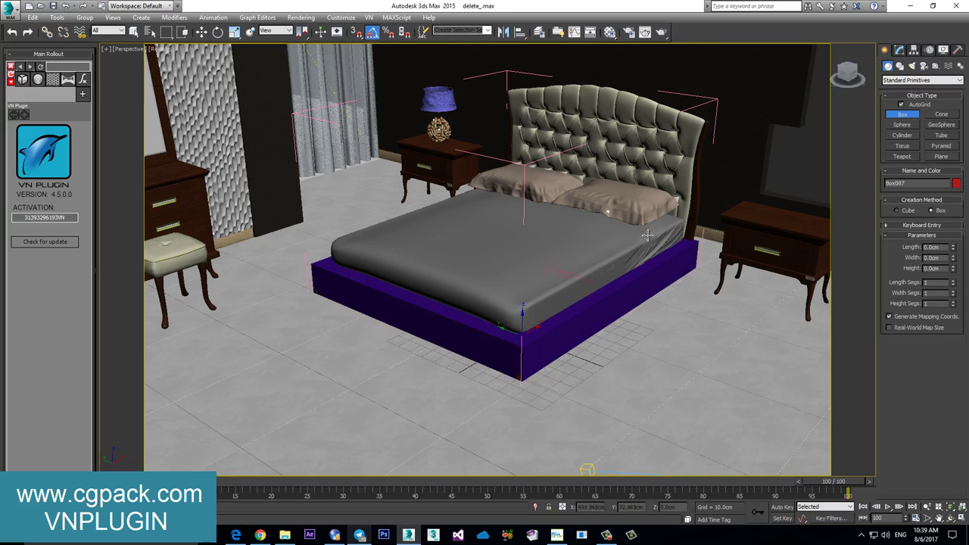
{"action": "left_click_drag", "start_coordinate": [675, 228], "coordinate": [578, 230]}
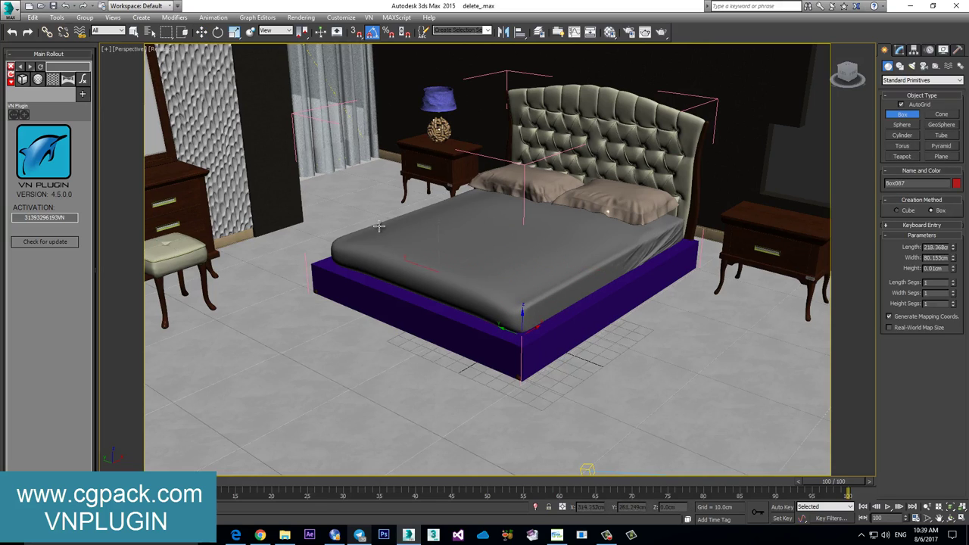
{"action": "left_click_drag", "start_coordinate": [379, 226], "coordinate": [403, 215]}
{"action": "right_click", "coordinate": [443, 249]}
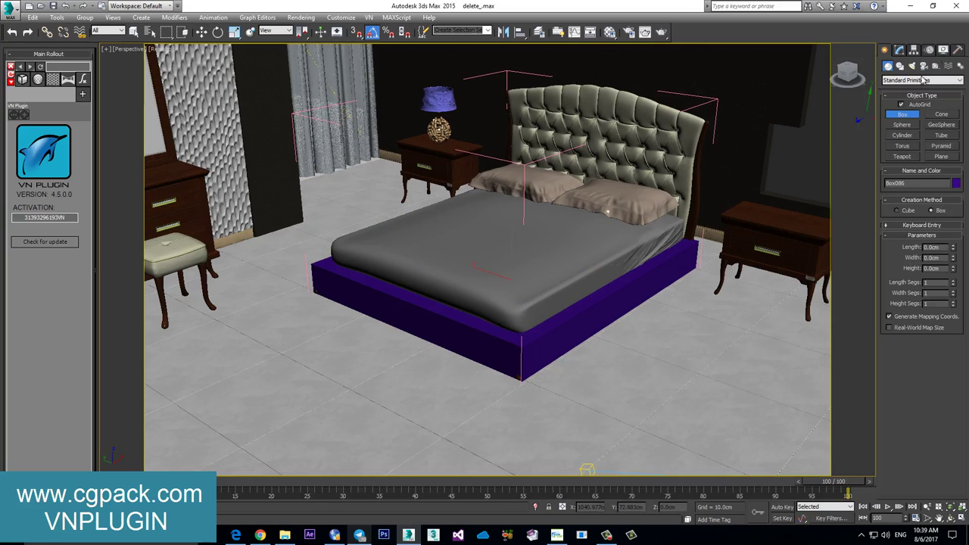
{"action": "mouse_move", "coordinate": [520, 334]}
{"action": "left_mouse_down"}
{"action": "mouse_move", "coordinate": [548, 311]}
{"action": "mouse_move", "coordinate": [474, 210]}
{"action": "left_mouse_up"}
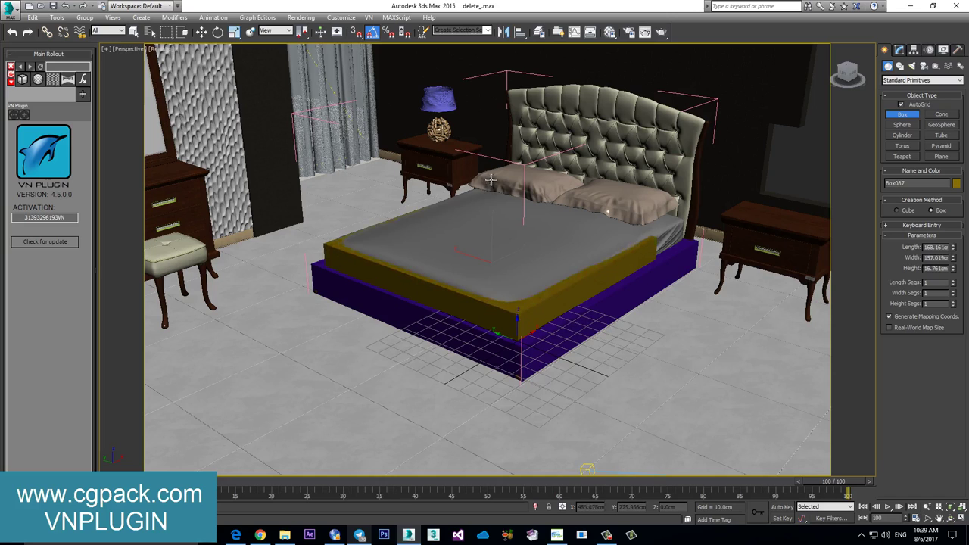
{"action": "left_click", "coordinate": [492, 176]}
{"action": "key", "text": "w"}
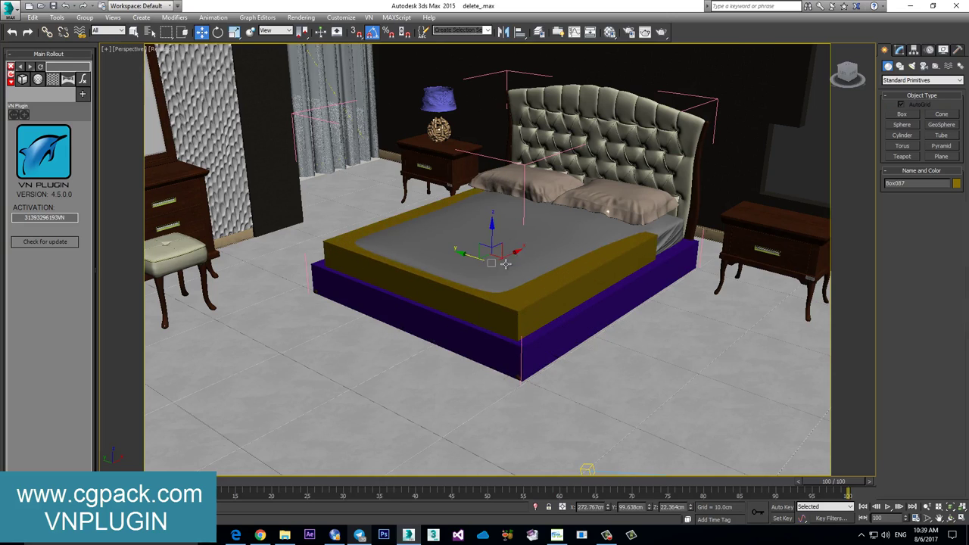
{"action": "scroll", "coordinate": [506, 262], "scroll_direction": "up", "scroll_amount": 2}
{"action": "left_click_drag", "start_coordinate": [506, 256], "coordinate": [508, 252]}
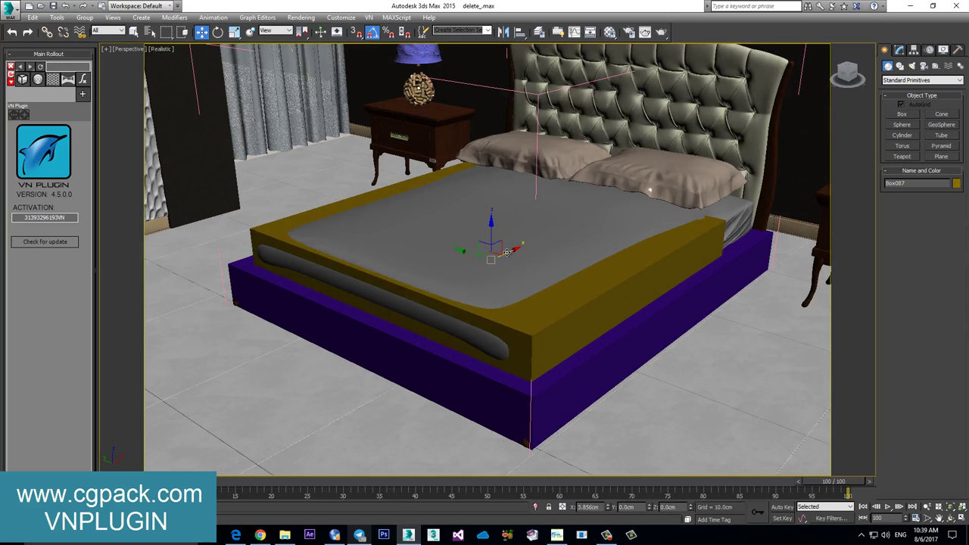
Convert the yellow box to an Editable Poly and enter Polygon level
{"action": "right_click", "coordinate": [618, 280]}
{"action": "mouse_move", "coordinate": [644, 382]}
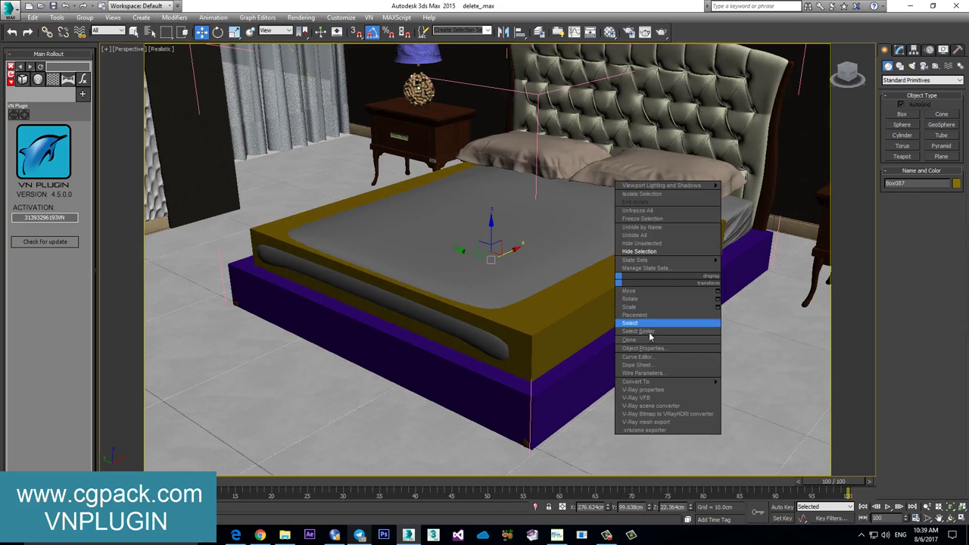
{"action": "left_click", "coordinate": [750, 390]}
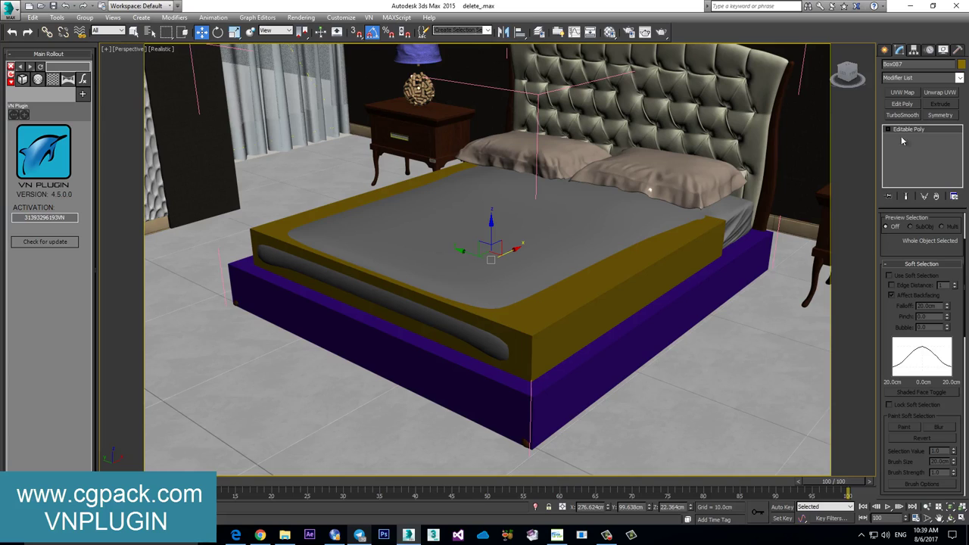
{"action": "left_click", "coordinate": [888, 131]}
{"action": "left_click", "coordinate": [908, 162]}
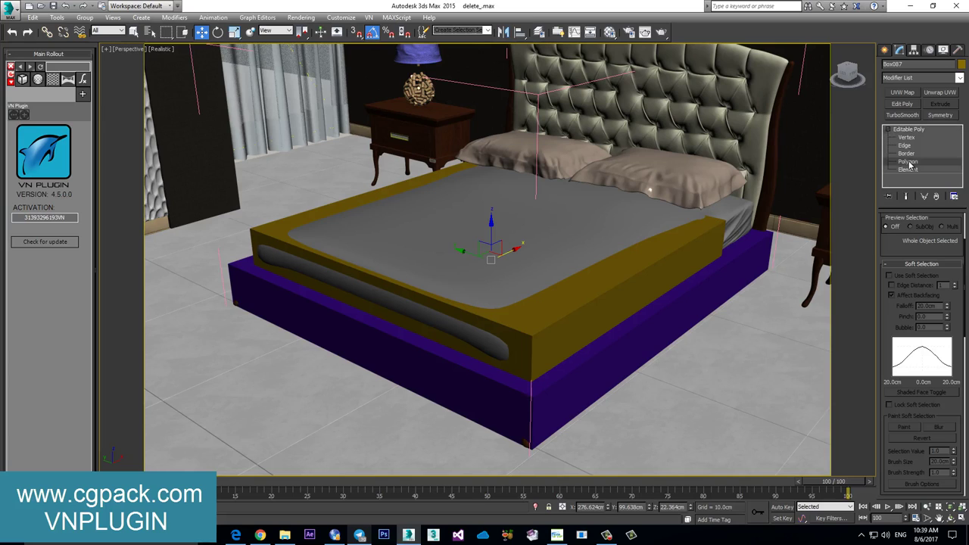
Push the side and headboard-end faces outward to enclose the mattress
{"action": "left_click", "coordinate": [646, 298]}
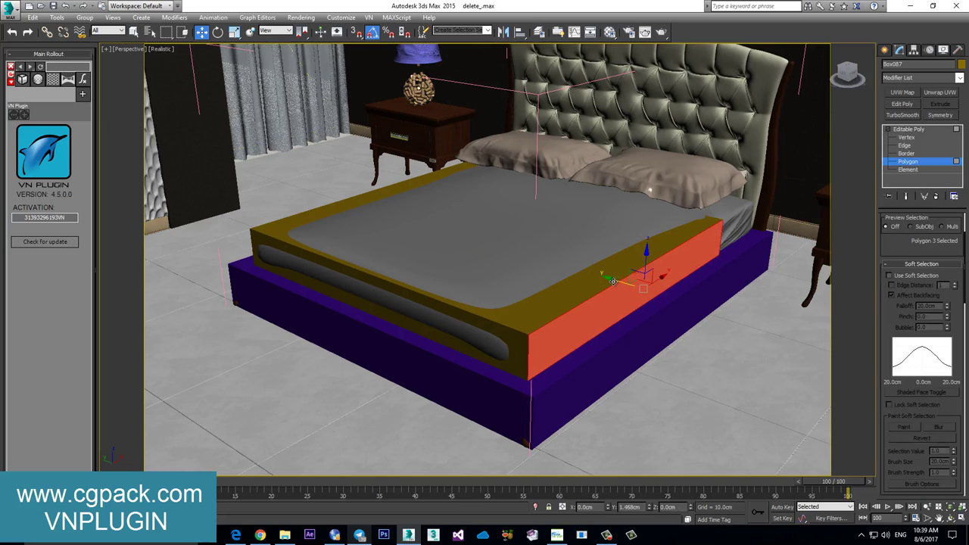
{"action": "mouse_move", "coordinate": [406, 314]}
{"action": "middle_mouse_down", "text": "alt"}
{"action": "mouse_move", "coordinate": [345, 381]}
{"action": "mouse_move", "coordinate": [276, 369]}
{"action": "middle_mouse_up", "text": "alt"}
{"action": "left_click", "coordinate": [344, 381]}
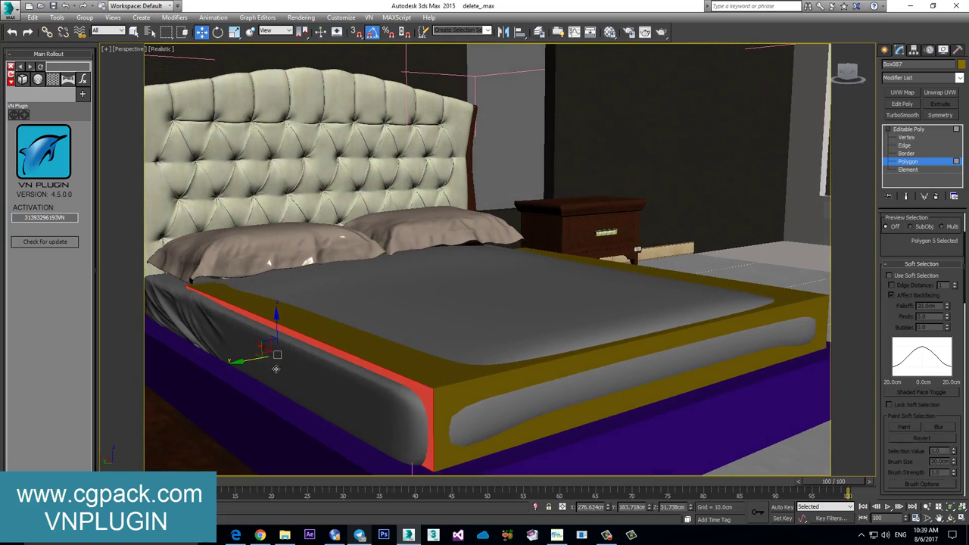
{"action": "left_click_drag", "start_coordinate": [255, 360], "coordinate": [243, 358]}
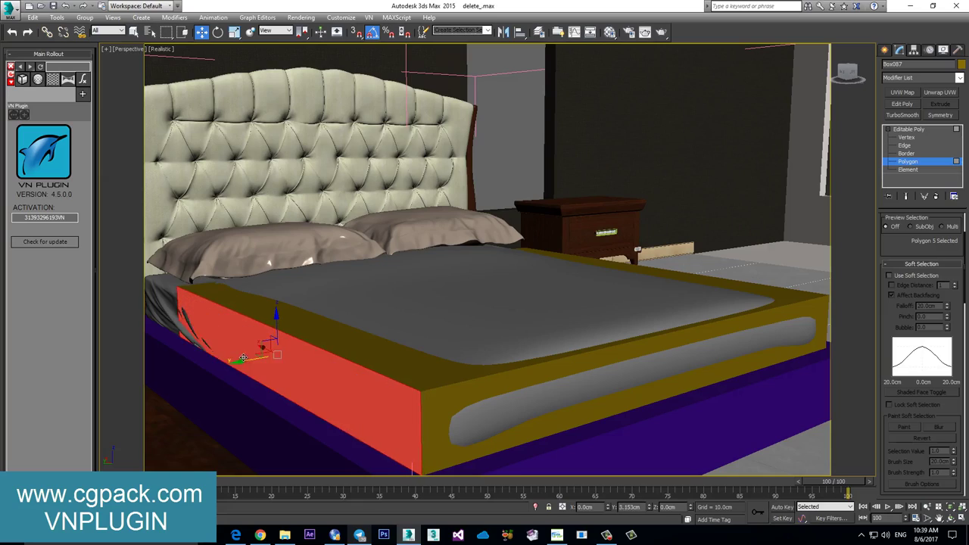
{"action": "mouse_move", "coordinate": [396, 340]}
{"action": "middle_mouse_down", "text": "alt"}
{"action": "mouse_move", "coordinate": [485, 266]}
{"action": "mouse_move", "coordinate": [465, 262]}
{"action": "mouse_move", "coordinate": [338, 356]}
{"action": "middle_mouse_up", "text": "alt"}
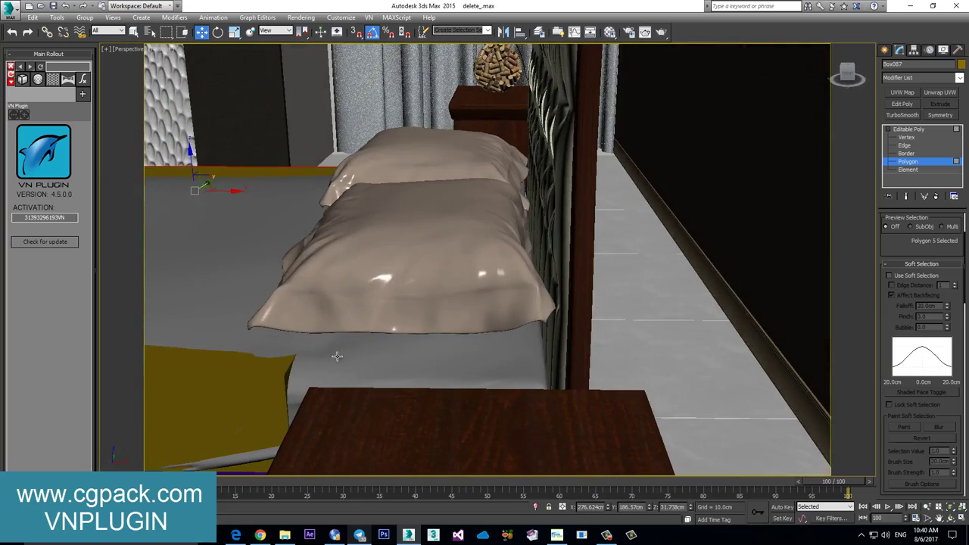
{"action": "left_click", "coordinate": [320, 363], "text": "alt"}
{"action": "mouse_move", "coordinate": [389, 265]}
{"action": "middle_mouse_down", "text": "alt"}
{"action": "mouse_move", "coordinate": [489, 322]}
{"action": "mouse_move", "coordinate": [552, 303]}
{"action": "mouse_move", "coordinate": [525, 264]}
{"action": "mouse_move", "coordinate": [502, 271]}
{"action": "mouse_move", "coordinate": [573, 245]}
{"action": "mouse_move", "coordinate": [574, 253]}
{"action": "middle_mouse_up", "text": "alt"}
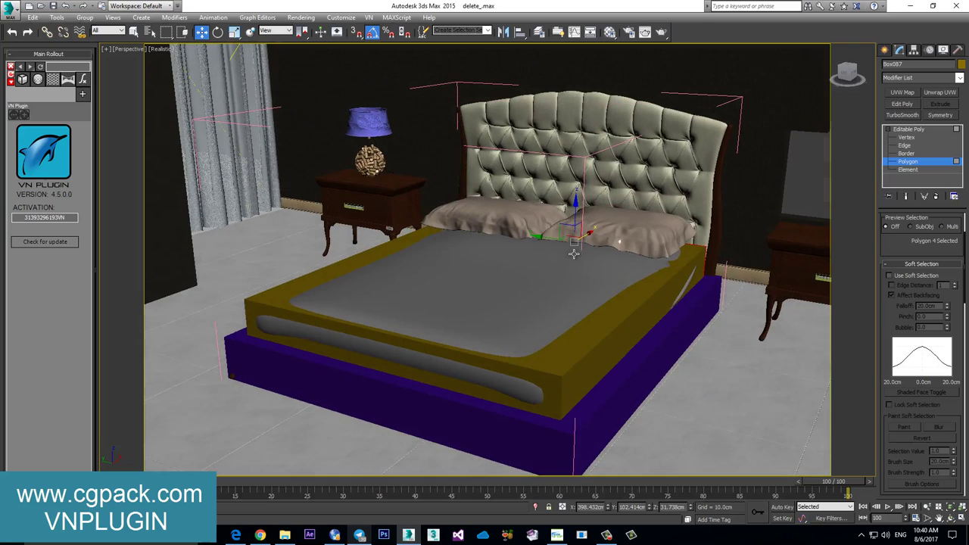
{"action": "left_click", "coordinate": [913, 129]}
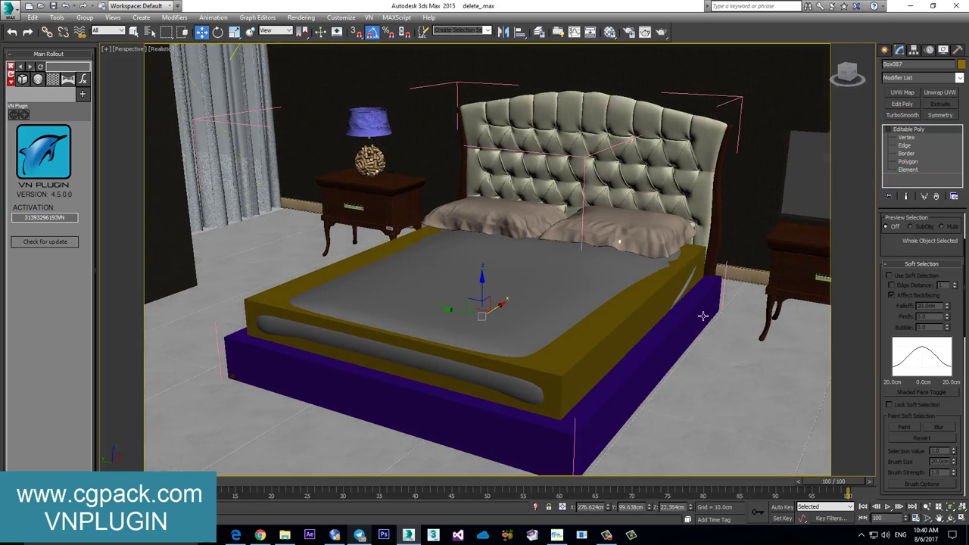
Select the mattress and bed base boxes and isolate them
{"action": "key", "text": "alt+q"}
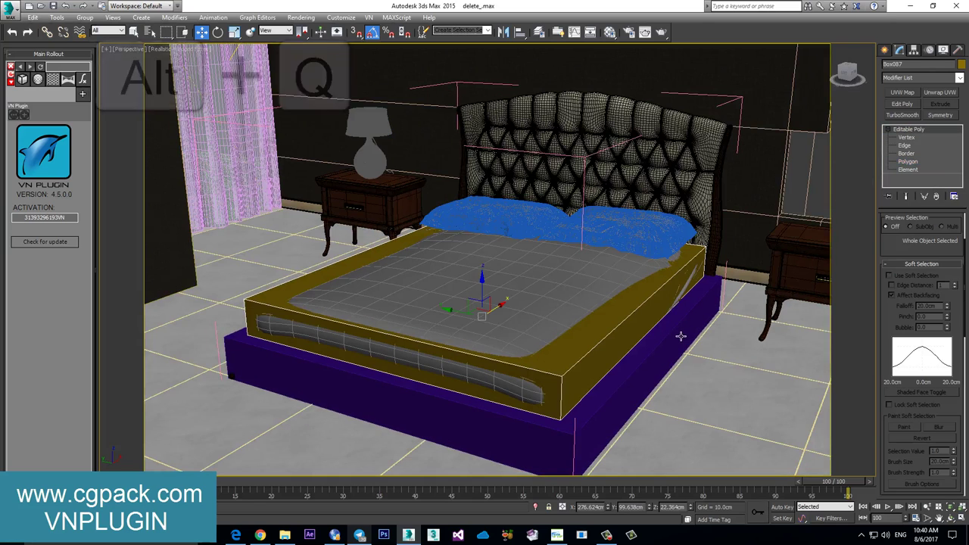
{"action": "left_click", "coordinate": [677, 341], "text": "ctrl"}
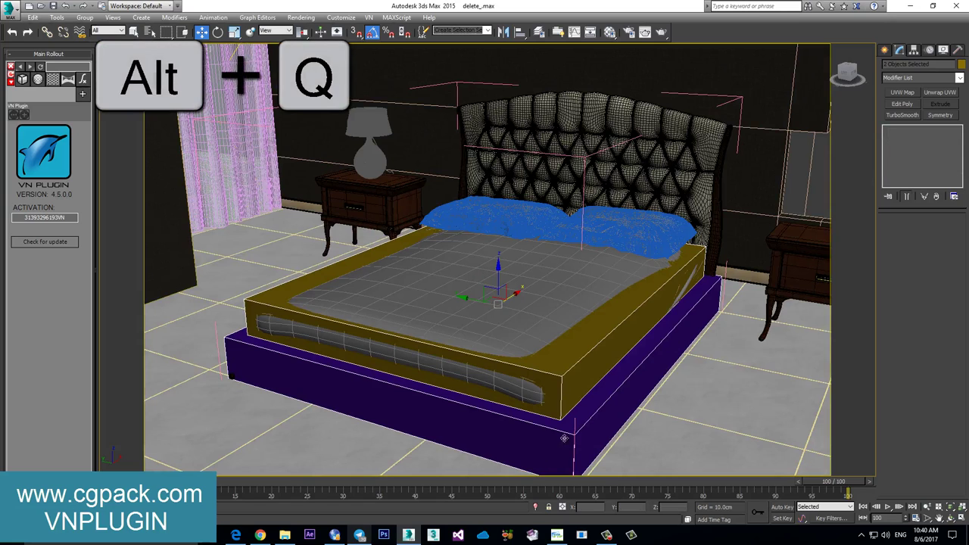
{"action": "left_click", "coordinate": [535, 508]}
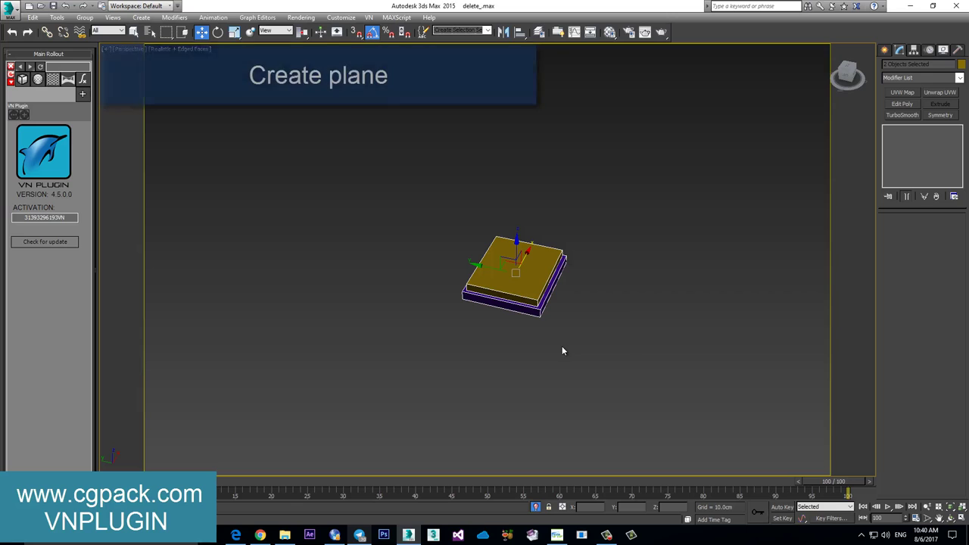
Draw a large, thin box beneath the bed as a floor slab
{"action": "right_click", "coordinate": [562, 346]}
{"action": "left_click", "coordinate": [571, 326]}
{"action": "left_click_drag", "start_coordinate": [687, 218], "coordinate": [282, 365]}
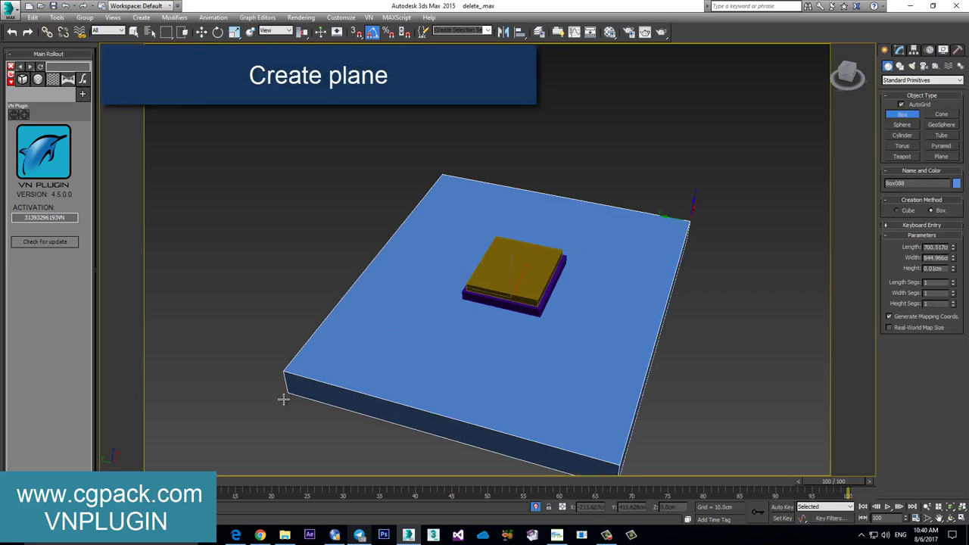
{"action": "left_click", "coordinate": [282, 394]}
{"action": "right_click", "coordinate": [457, 375]}
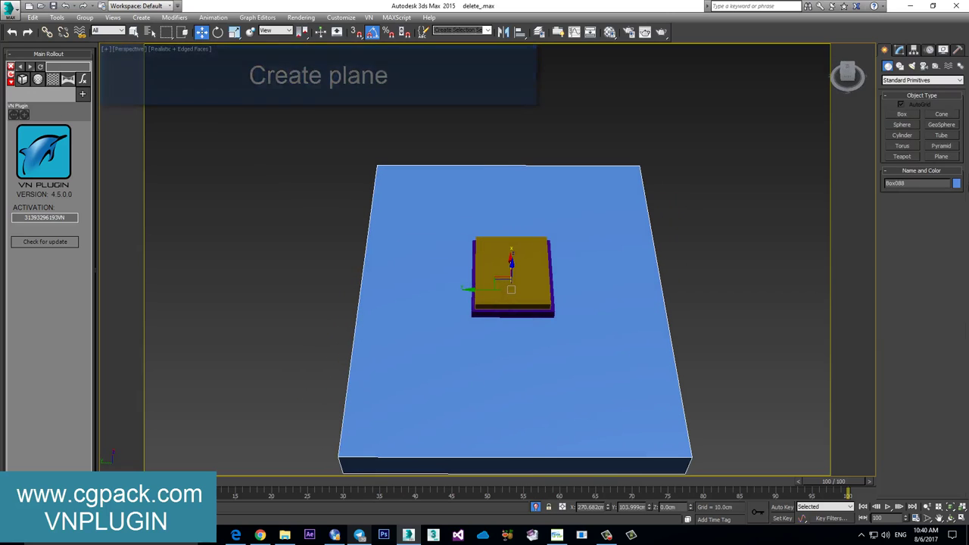
{"action": "left_click", "coordinate": [945, 158]}
Draw a 4×4-segment plane, Plane077, covering the mattress top, then inspect it above the slab
{"action": "middle_click_drag", "start_coordinate": [606, 275], "coordinate": [566, 273], "text": "alt"}
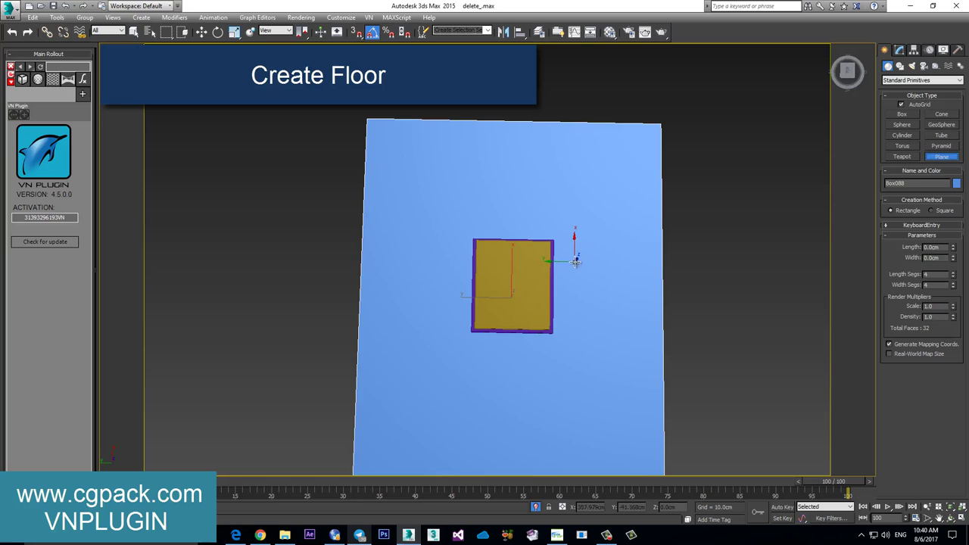
{"action": "mouse_move", "coordinate": [576, 262]}
{"action": "left_mouse_down"}
{"action": "mouse_move", "coordinate": [472, 331]}
{"action": "mouse_move", "coordinate": [447, 362]}
{"action": "left_mouse_up"}
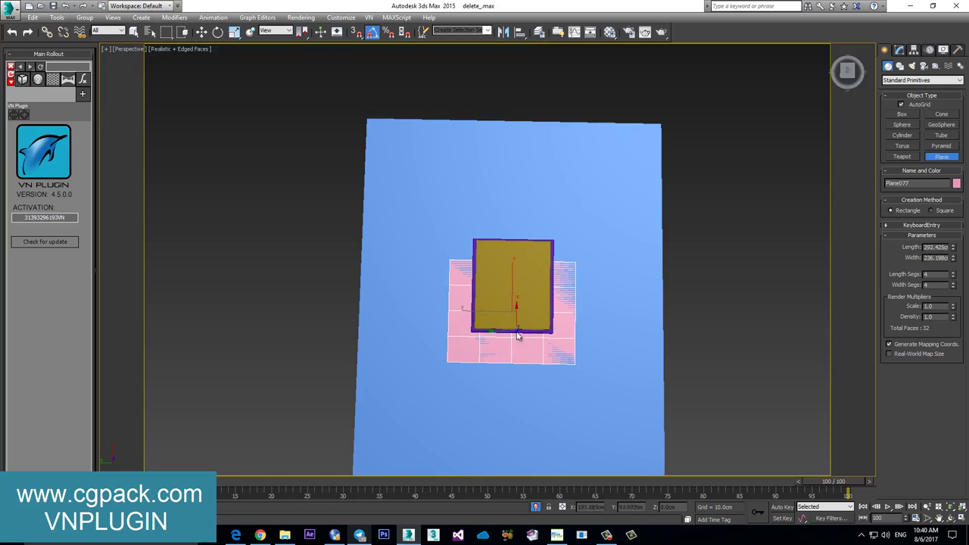
{"action": "key", "text": "w"}
{"action": "middle_click_drag", "start_coordinate": [519, 394], "coordinate": [508, 306], "text": "alt"}
{"action": "scroll", "coordinate": [511, 309], "scroll_direction": "up", "scroll_amount": 2}
{"action": "scroll", "coordinate": [522, 318], "scroll_direction": "up", "scroll_amount": 2}
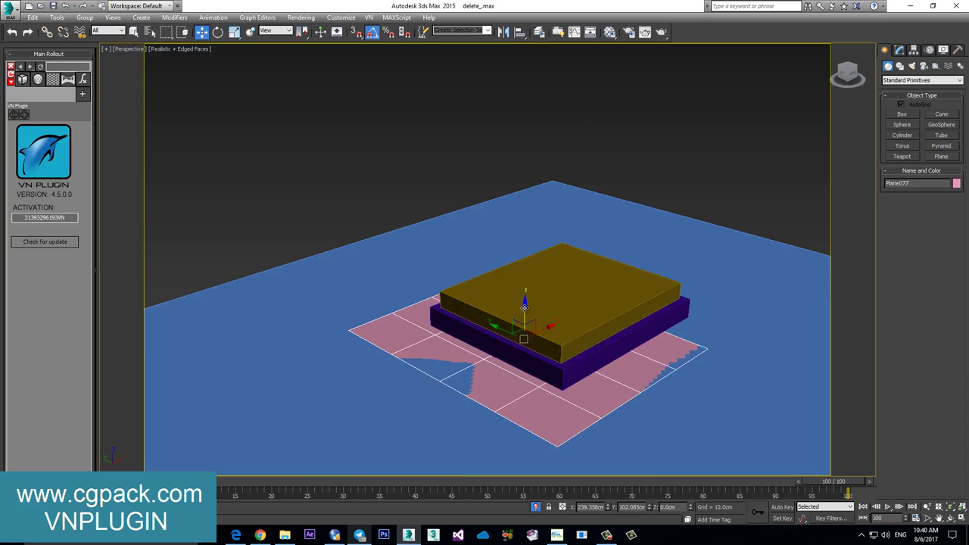
{"action": "scroll", "coordinate": [523, 326], "scroll_direction": "up", "scroll_amount": 2}
{"action": "scroll", "coordinate": [525, 273], "scroll_direction": "up", "scroll_amount": 2}
{"action": "mouse_move", "coordinate": [525, 258]}
{"action": "middle_mouse_down", "text": "alt"}
{"action": "mouse_move", "coordinate": [578, 227]}
{"action": "mouse_move", "coordinate": [578, 178]}
{"action": "mouse_move", "coordinate": [577, 274]}
{"action": "mouse_move", "coordinate": [552, 292]}
{"action": "middle_mouse_up", "text": "alt"}
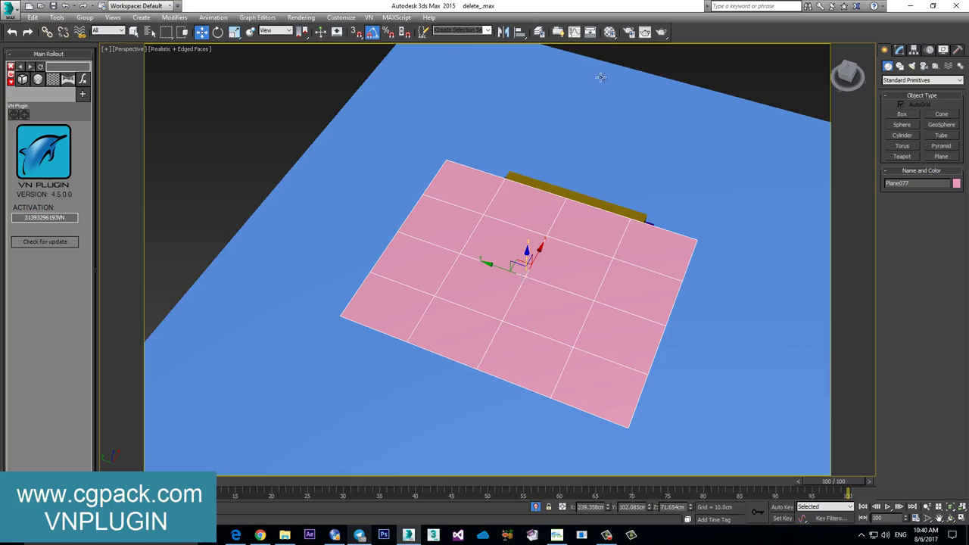
Assign the grey 01-Default material to the plane
{"action": "left_click", "coordinate": [610, 32]}
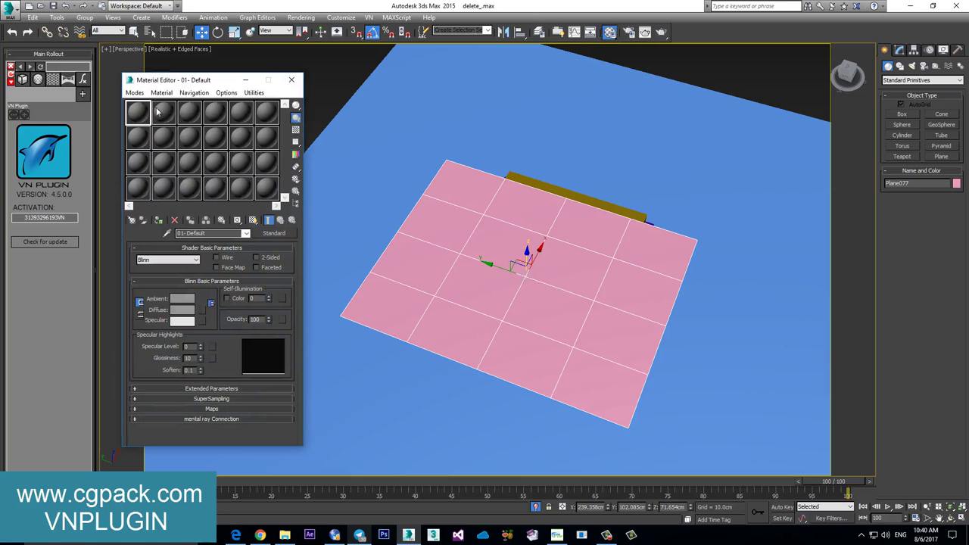
{"action": "left_click", "coordinate": [158, 220]}
{"action": "middle_click_drag", "start_coordinate": [468, 324], "coordinate": [485, 318], "text": "alt"}
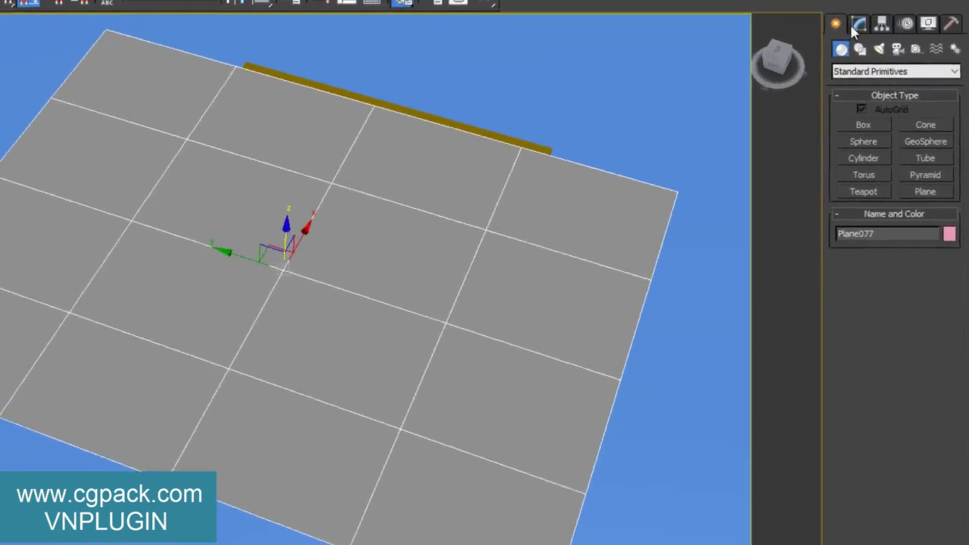
Set the plane to 150 length segments and 100 width segments
{"action": "left_click", "coordinate": [856, 25]}
{"action": "type", "text": "150"}
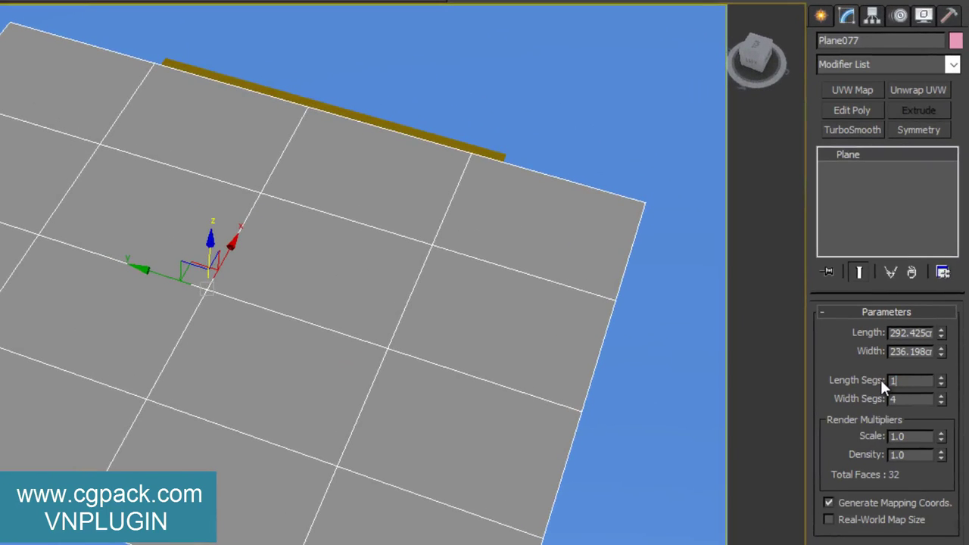
{"action": "key", "text": "Tab"}
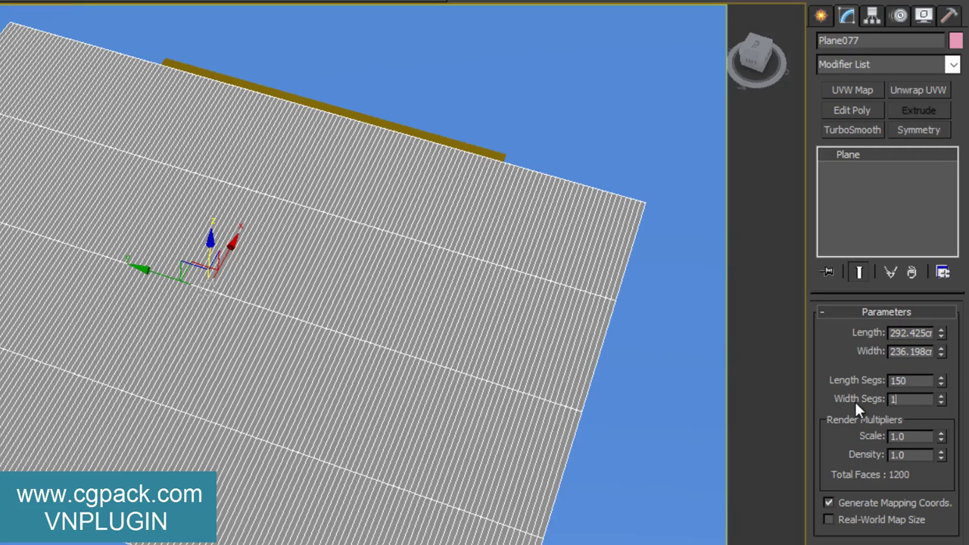
{"action": "type", "text": "60"}
{"action": "key", "text": "Return"}
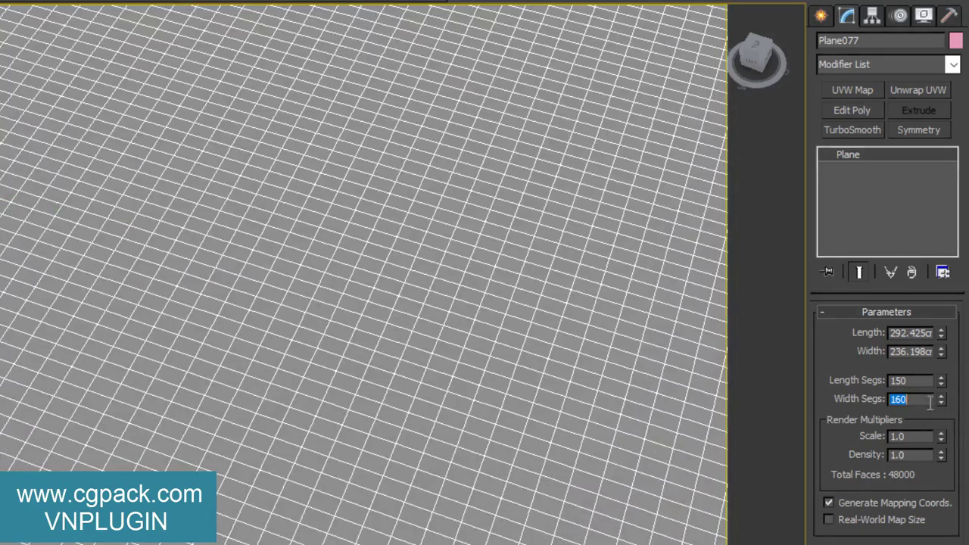
{"action": "left_click_drag", "start_coordinate": [942, 402], "coordinate": [937, 431]}
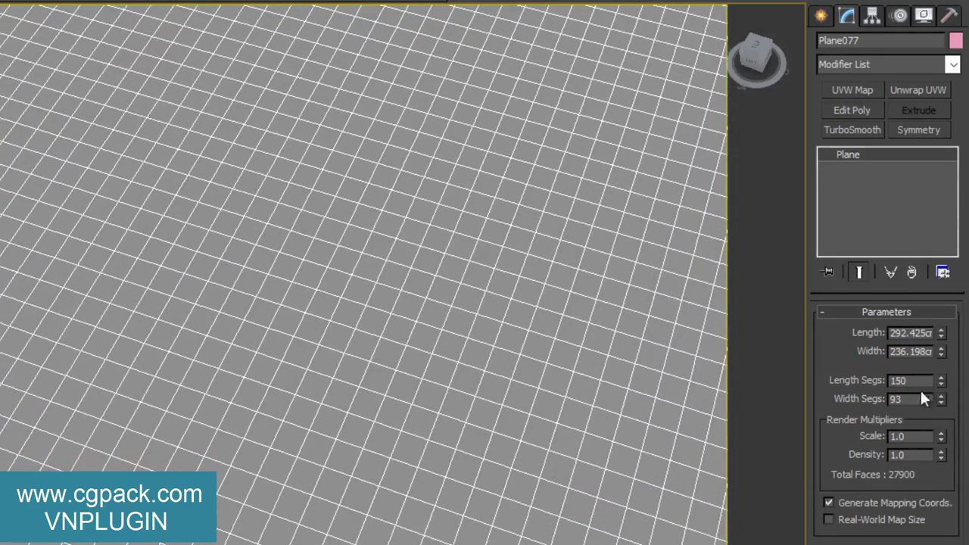
{"action": "left_click_drag", "start_coordinate": [924, 399], "coordinate": [806, 397]}
{"action": "type", "text": "100"}
{"action": "key", "text": "Return"}
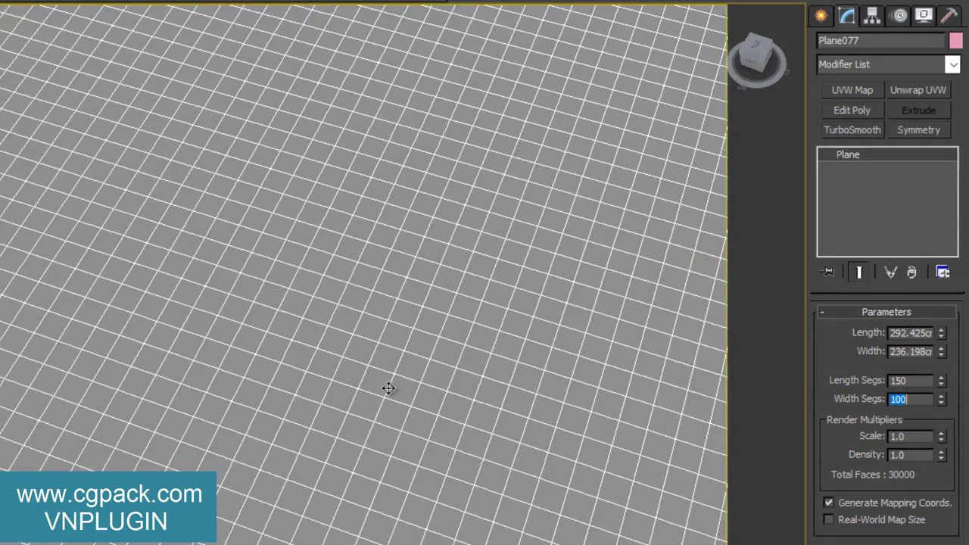
{"action": "scroll", "coordinate": [389, 389], "scroll_direction": "down", "scroll_amount": 3}
{"action": "scroll", "coordinate": [398, 375], "scroll_direction": "down", "scroll_amount": 3}
{"action": "key", "text": "m"}
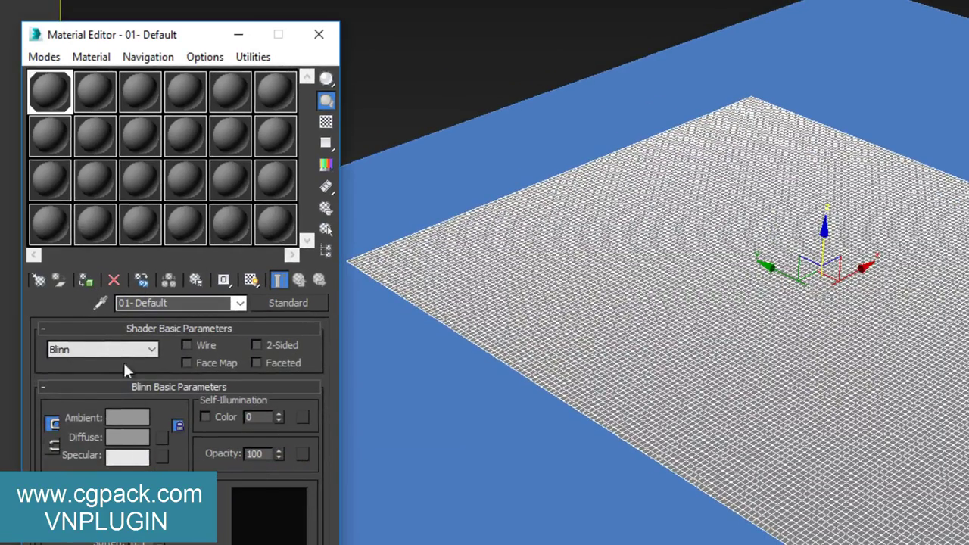
Add a Checker diffuse map, shown in the viewport, with Tiling U 7.0 and V 9.0
{"action": "left_click", "coordinate": [164, 438]}
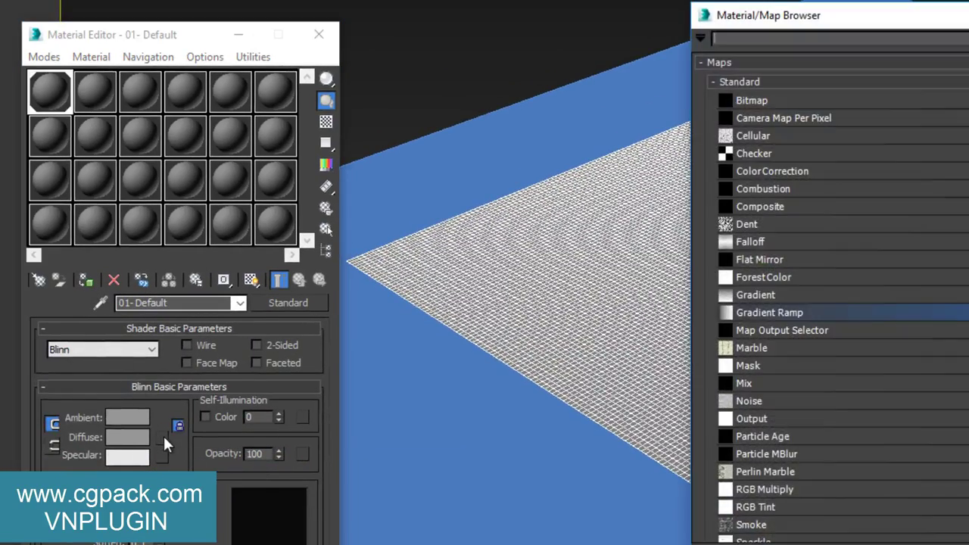
{"action": "double_click", "coordinate": [756, 154]}
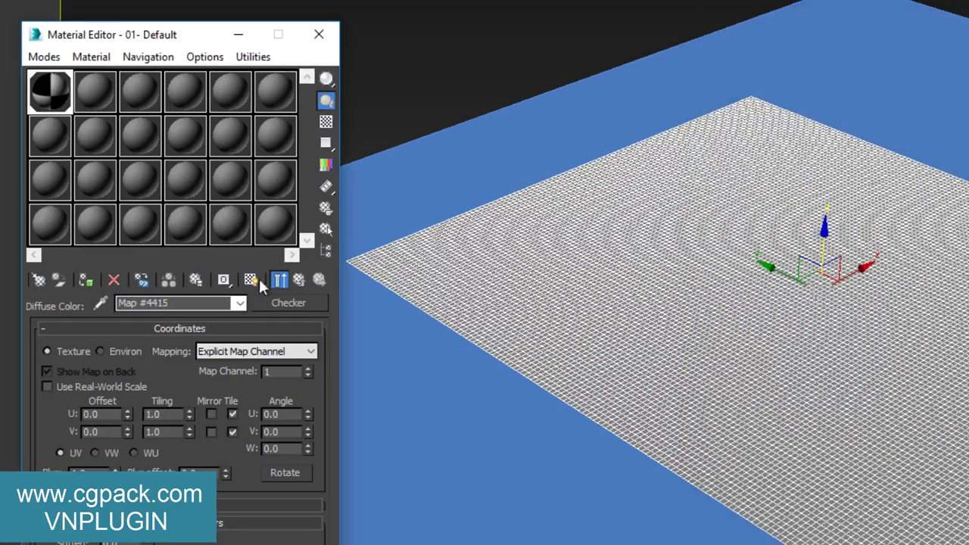
{"action": "left_click", "coordinate": [252, 279]}
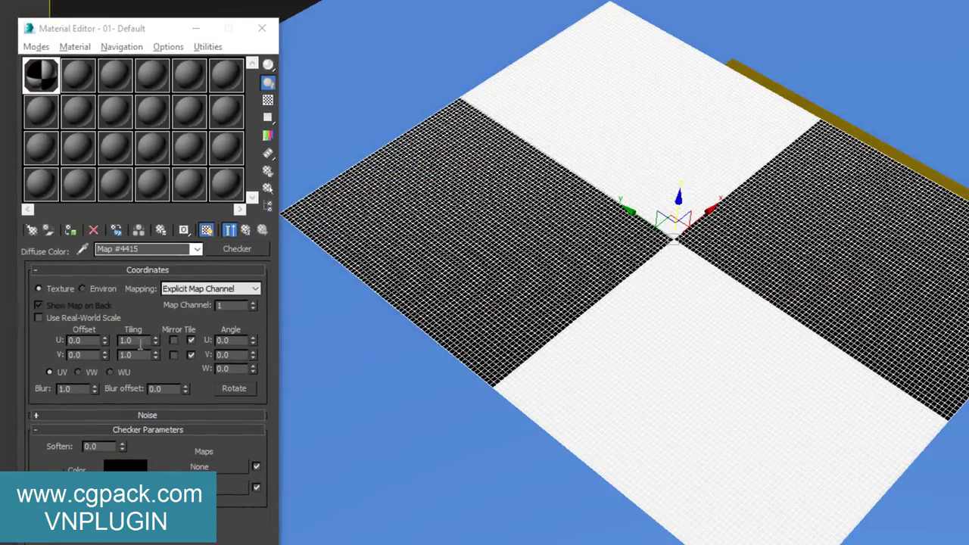
{"action": "double_click", "coordinate": [151, 340]}
{"action": "type", "text": "11.5"}
{"action": "key", "text": "Return"}
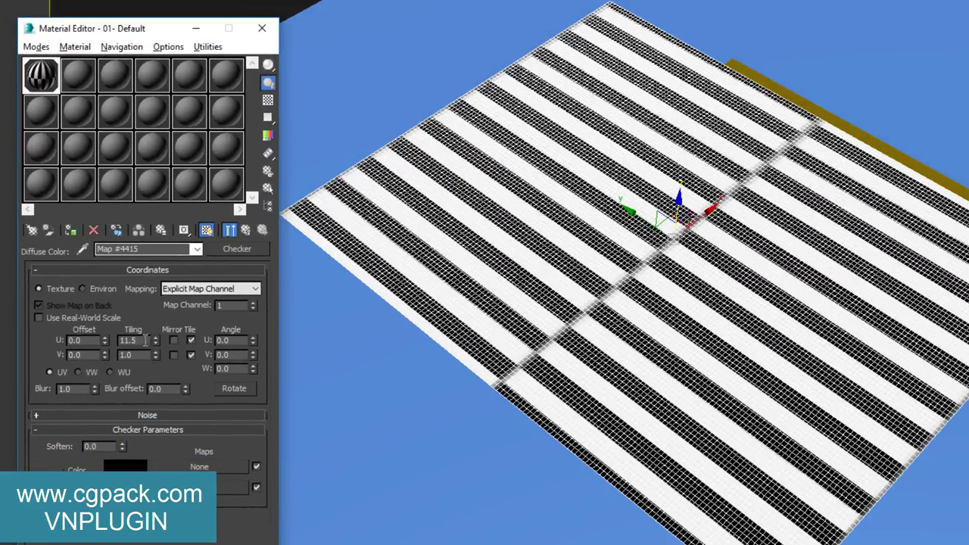
{"action": "key", "text": "Return"}
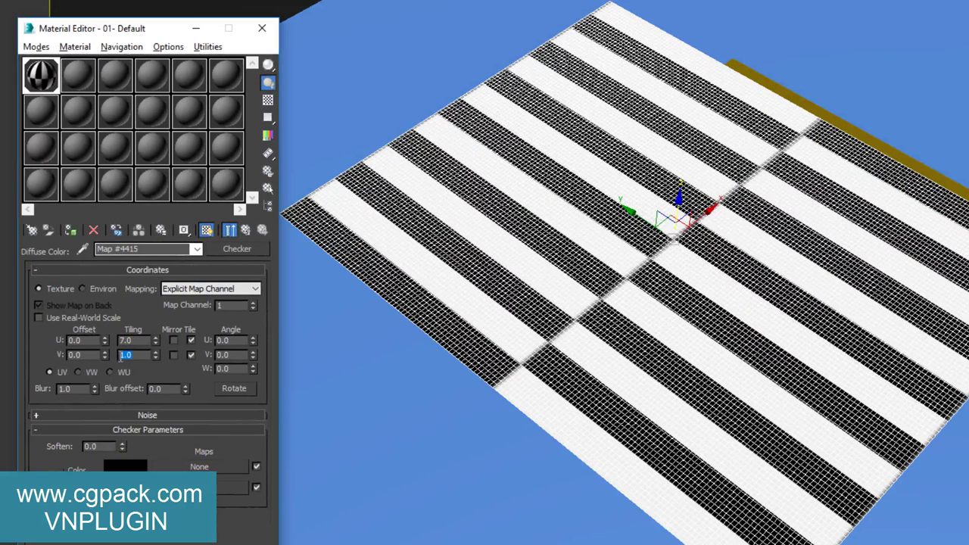
{"action": "type", "text": "8"}
{"action": "key", "text": "Return"}
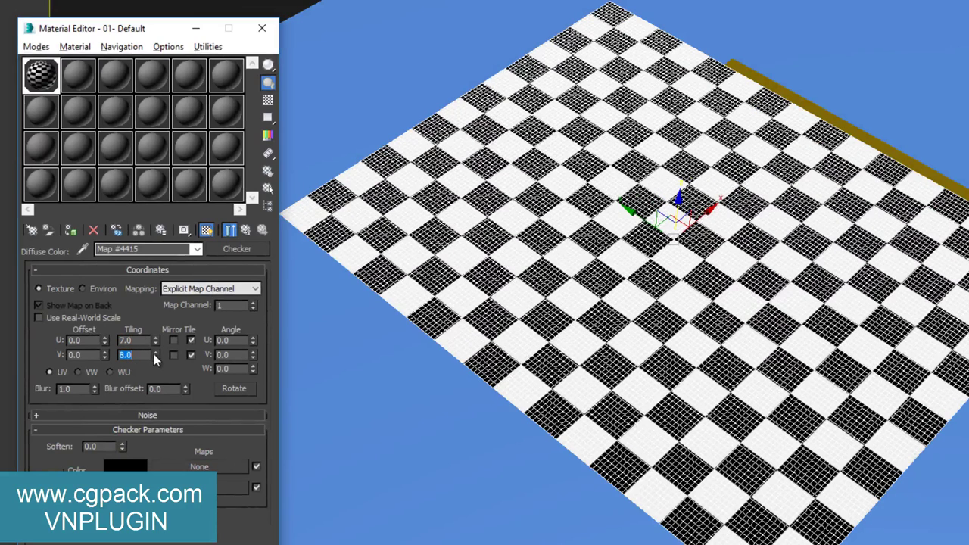
{"action": "left_click", "coordinate": [156, 353]}
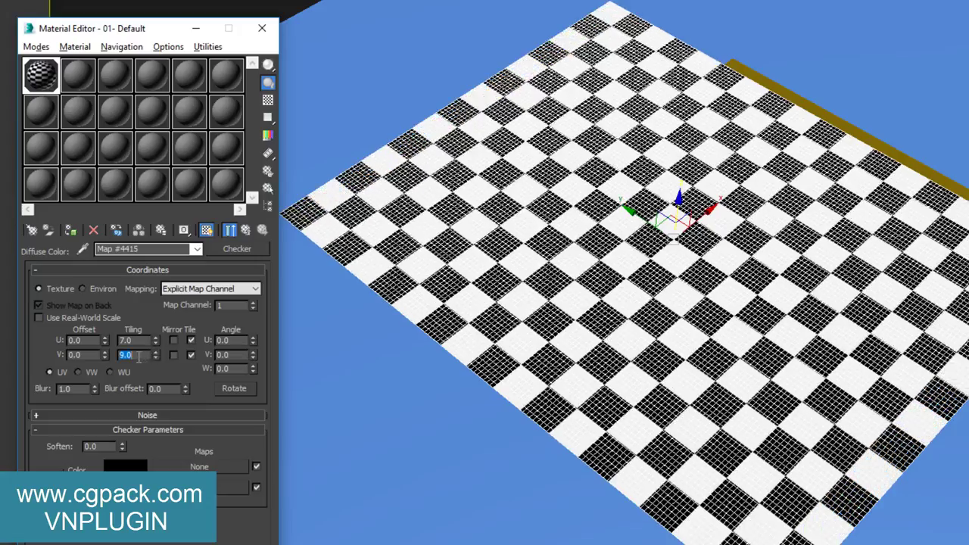
{"action": "mouse_move", "coordinate": [581, 309]}
{"action": "middle_mouse_down", "text": "alt"}
{"action": "mouse_move", "coordinate": [693, 350]}
{"action": "mouse_move", "coordinate": [688, 333]}
{"action": "mouse_move", "coordinate": [646, 318]}
{"action": "middle_mouse_up", "text": "alt"}
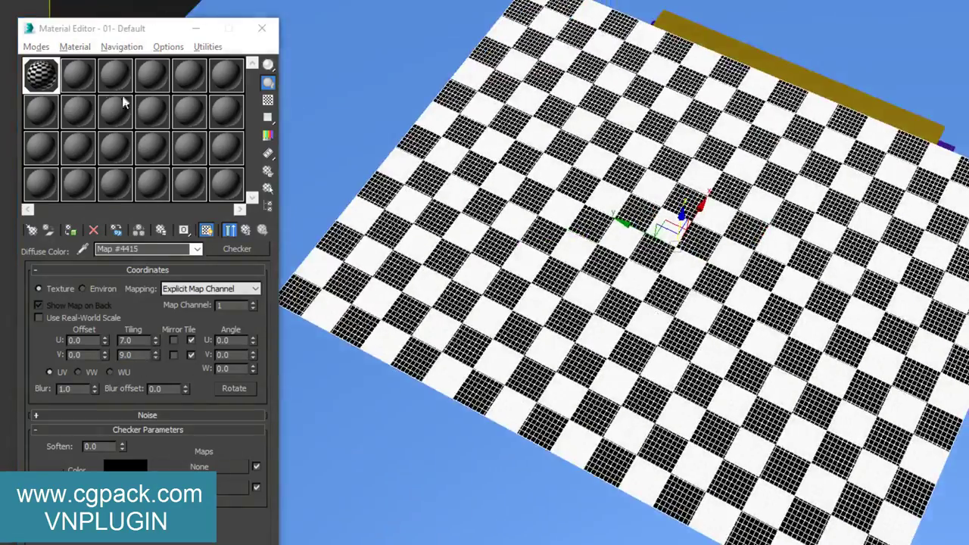
Assign the second material to the plane, then return to the checker material
{"action": "left_click", "coordinate": [76, 75]}
{"action": "left_click", "coordinate": [73, 229]}
{"action": "middle_click_drag", "start_coordinate": [711, 308], "coordinate": [637, 234]}
{"action": "left_click", "coordinate": [47, 91]}
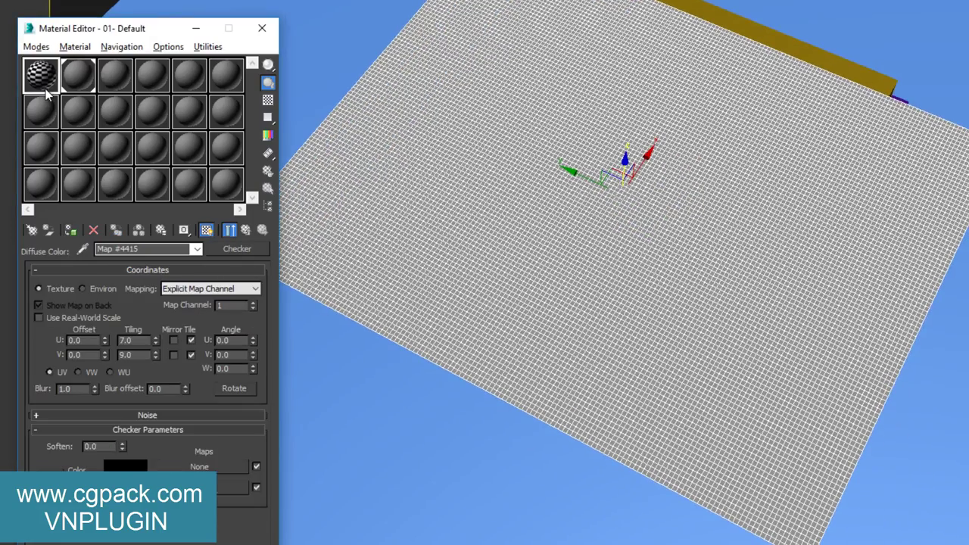
Open a magnified checker preview and load a Gradient Ramp into the Color 1 slot
{"action": "double_click", "coordinate": [48, 82]}
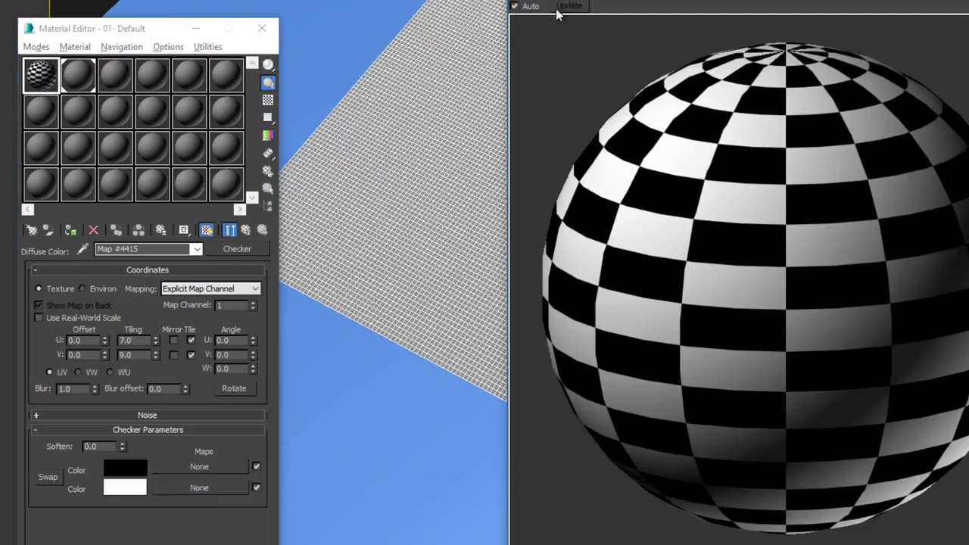
{"action": "left_click_drag", "start_coordinate": [556, 14], "coordinate": [463, 3]}
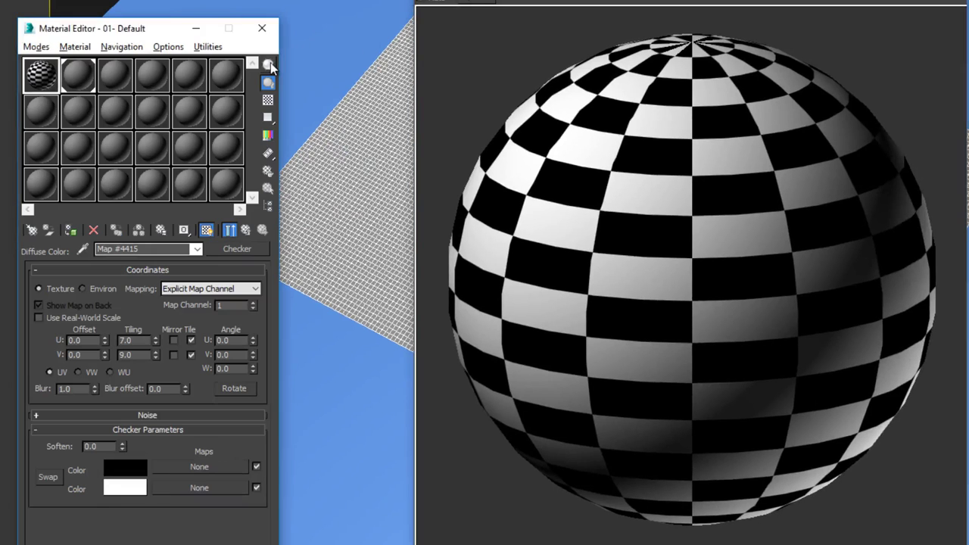
{"action": "left_click_drag", "start_coordinate": [268, 65], "coordinate": [317, 66]}
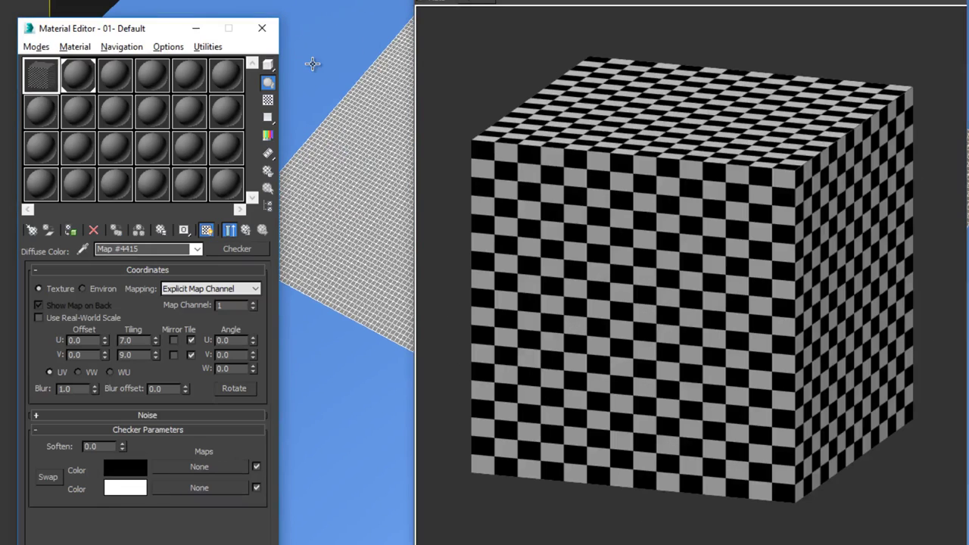
{"action": "left_click", "coordinate": [187, 466]}
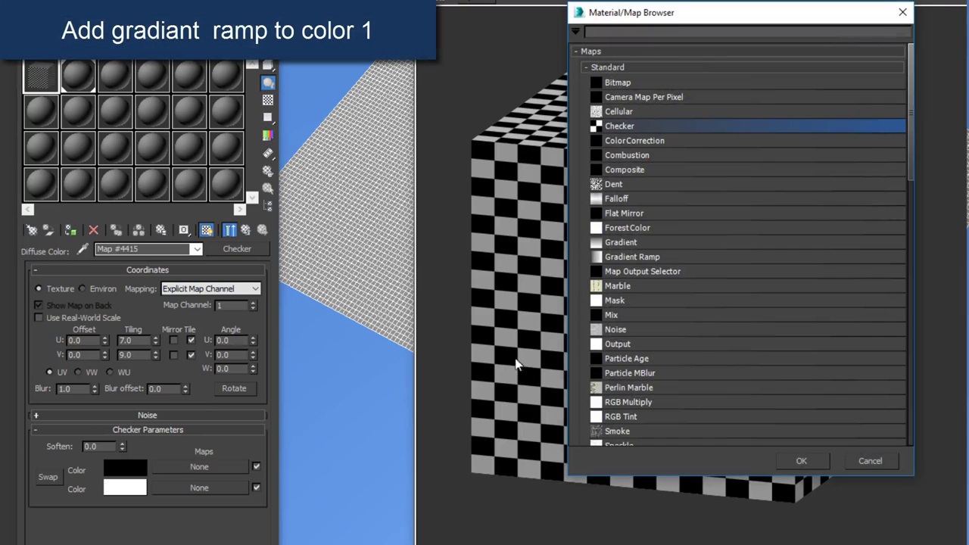
{"action": "double_click", "coordinate": [632, 258]}
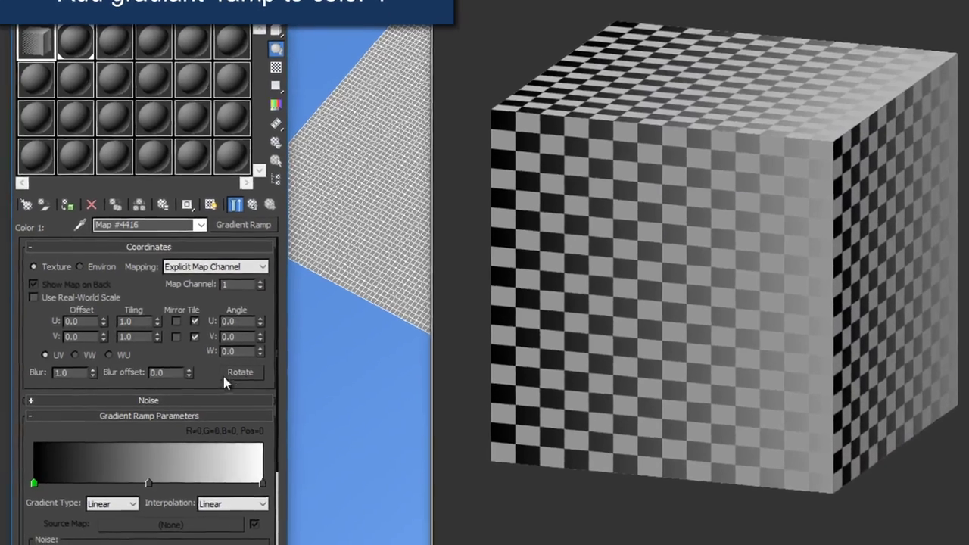
Make the Gradient Ramp a Box type tiled 14 × 18, offset U 0.04 and V 0.03
{"action": "left_click_drag", "start_coordinate": [200, 392], "coordinate": [199, 298]}
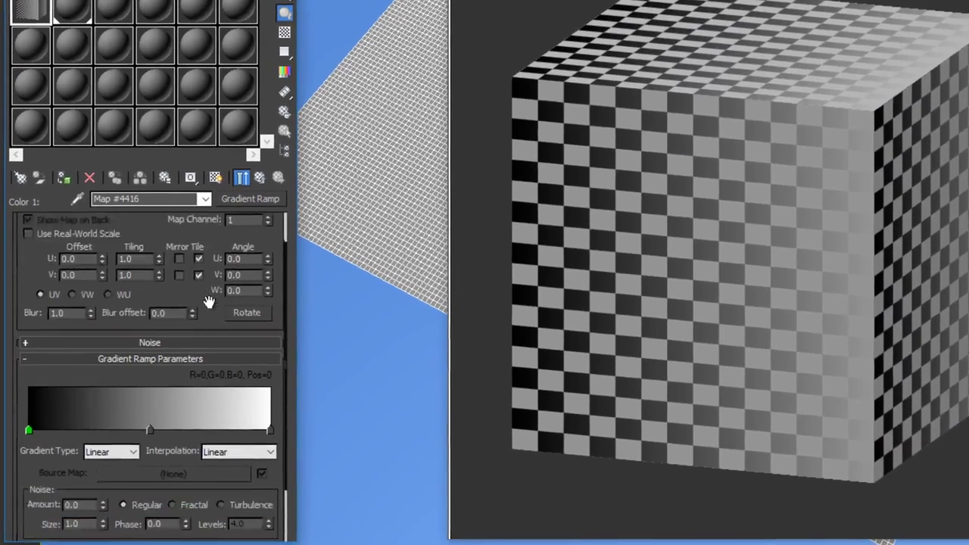
{"action": "left_click", "coordinate": [127, 391]}
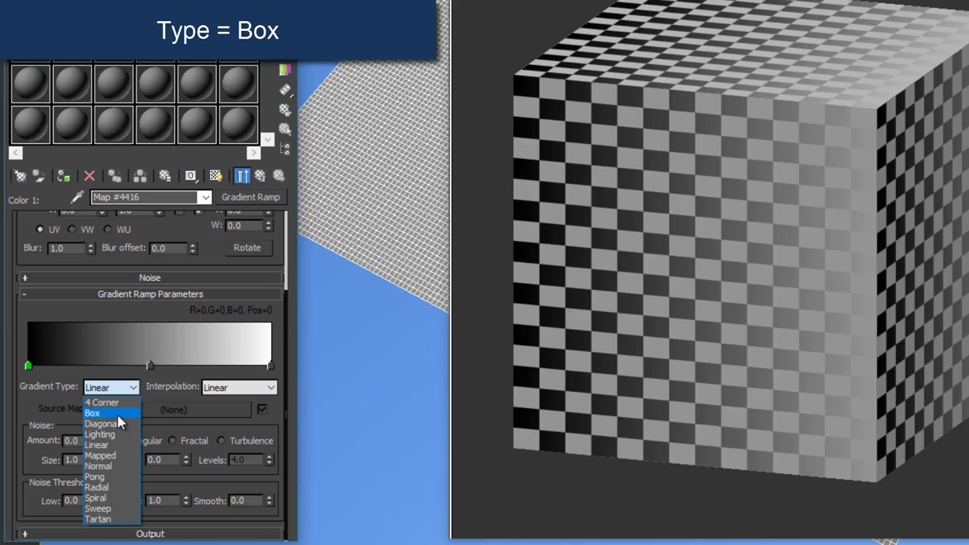
{"action": "left_click", "coordinate": [116, 412]}
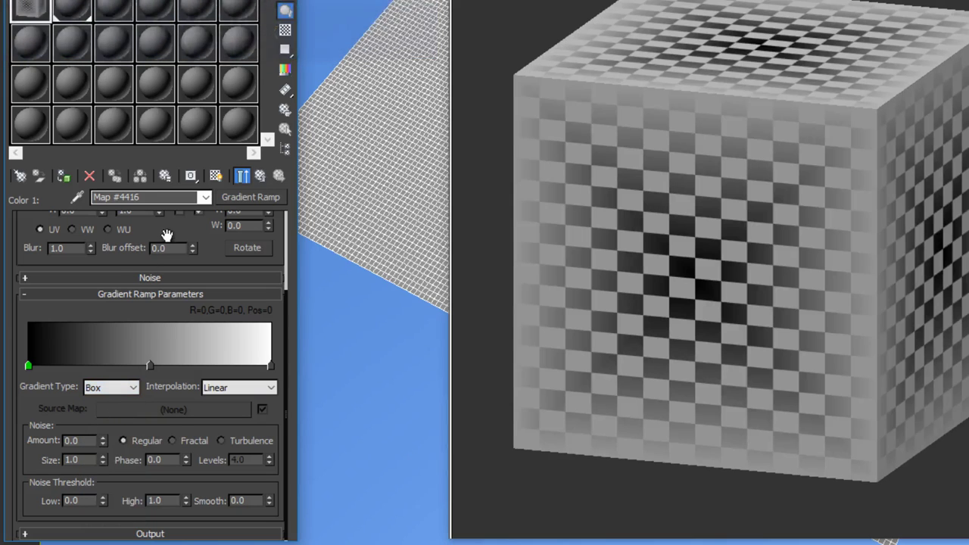
{"action": "scroll", "coordinate": [169, 232], "scroll_direction": "up", "scroll_amount": 2}
{"action": "type", "text": "14"}
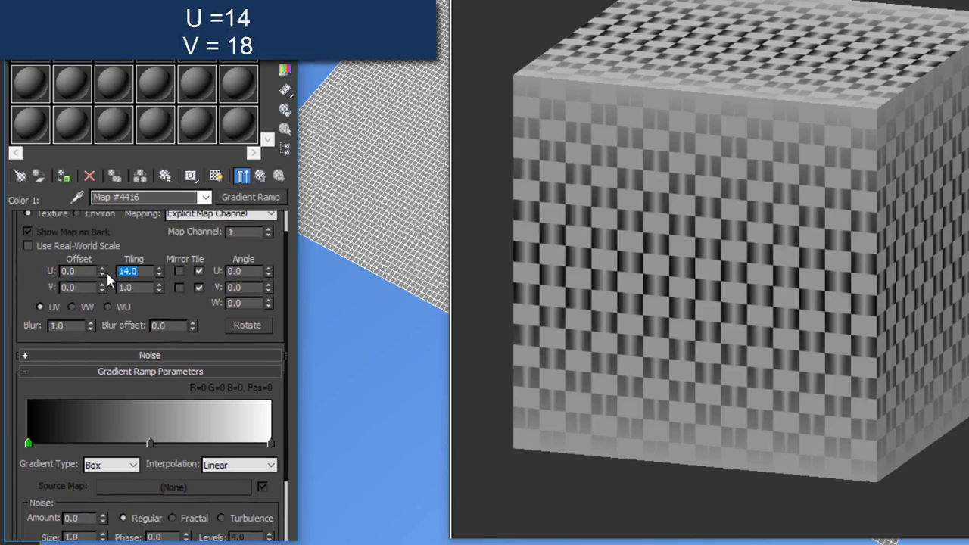
{"action": "left_click", "coordinate": [136, 287]}
{"action": "type", "text": "18"}
{"action": "key", "text": "Return"}
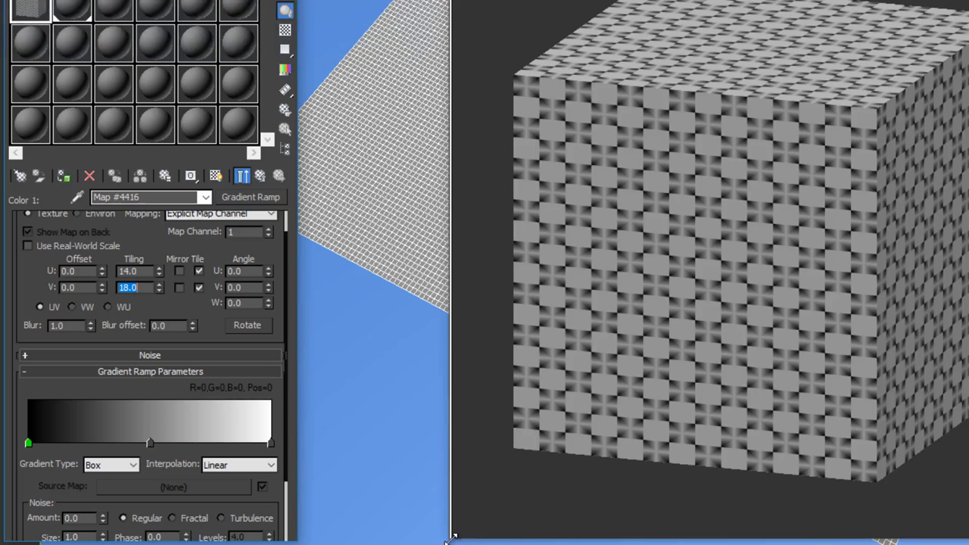
{"action": "left_click_drag", "start_coordinate": [451, 538], "coordinate": [356, 538]}
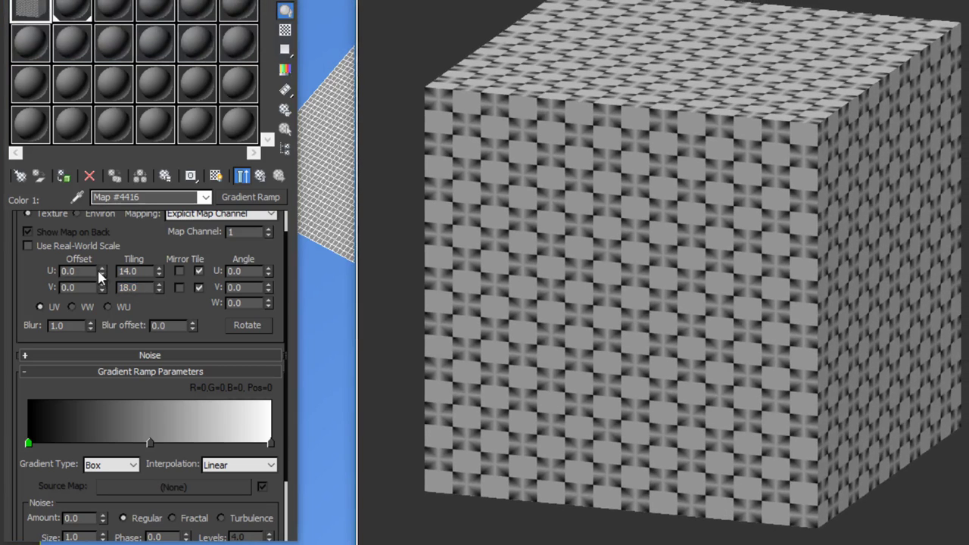
{"action": "left_click_drag", "start_coordinate": [101, 276], "coordinate": [102, 274]}
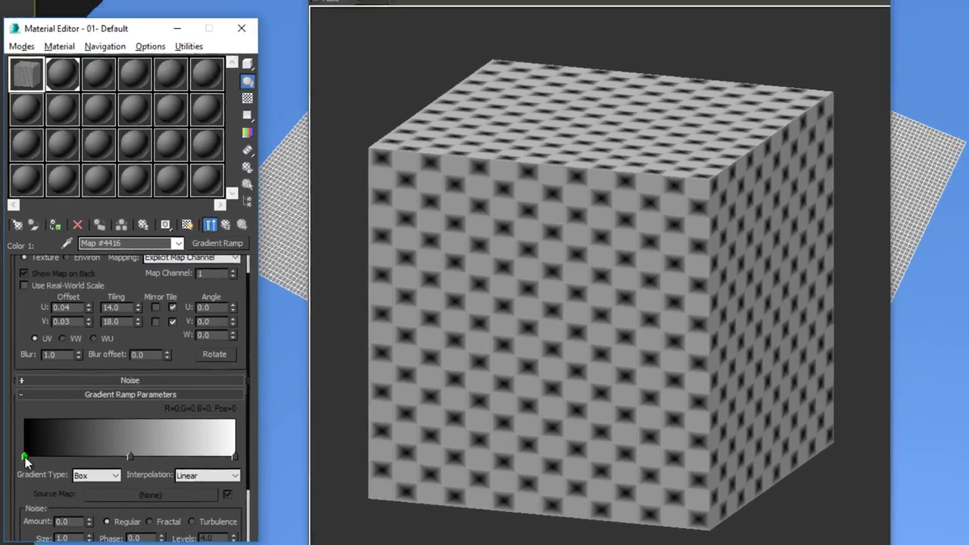
Set the ramp's left and middle flags to white and the right flag to black
{"action": "double_click", "coordinate": [28, 444]}
{"action": "left_click_drag", "start_coordinate": [225, 59], "coordinate": [227, 155]}
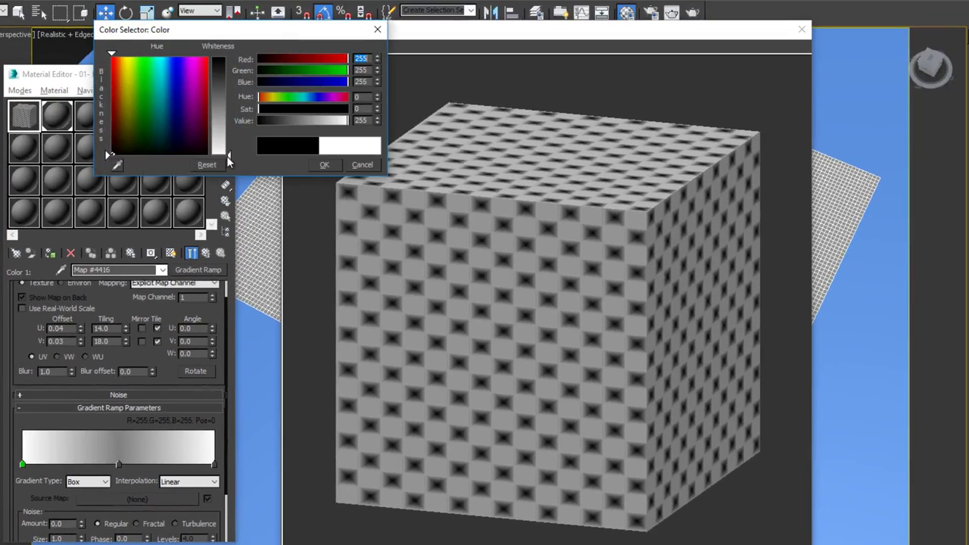
{"action": "left_click", "coordinate": [319, 161]}
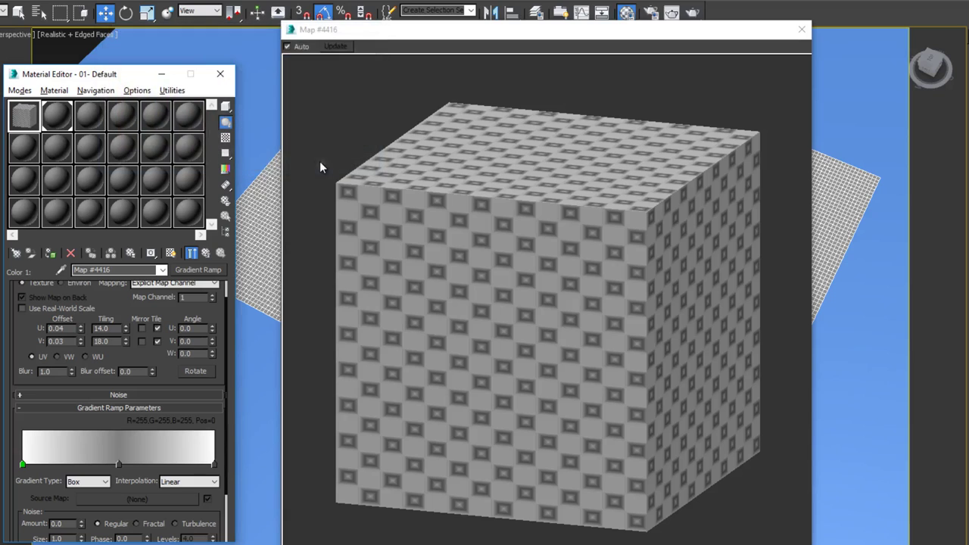
{"action": "double_click", "coordinate": [117, 464]}
{"action": "left_click_drag", "start_coordinate": [230, 57], "coordinate": [244, 159]}
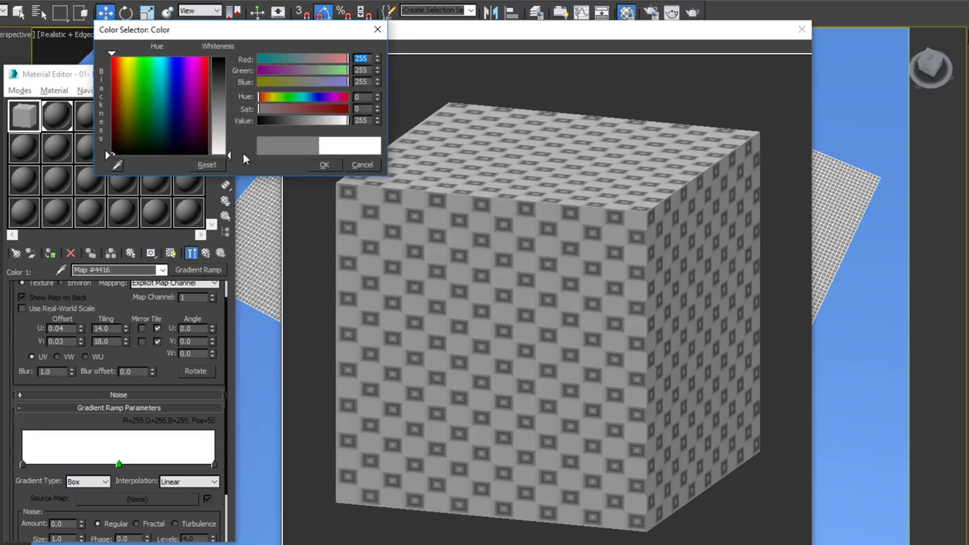
{"action": "left_click", "coordinate": [324, 165]}
{"action": "double_click", "coordinate": [215, 464]}
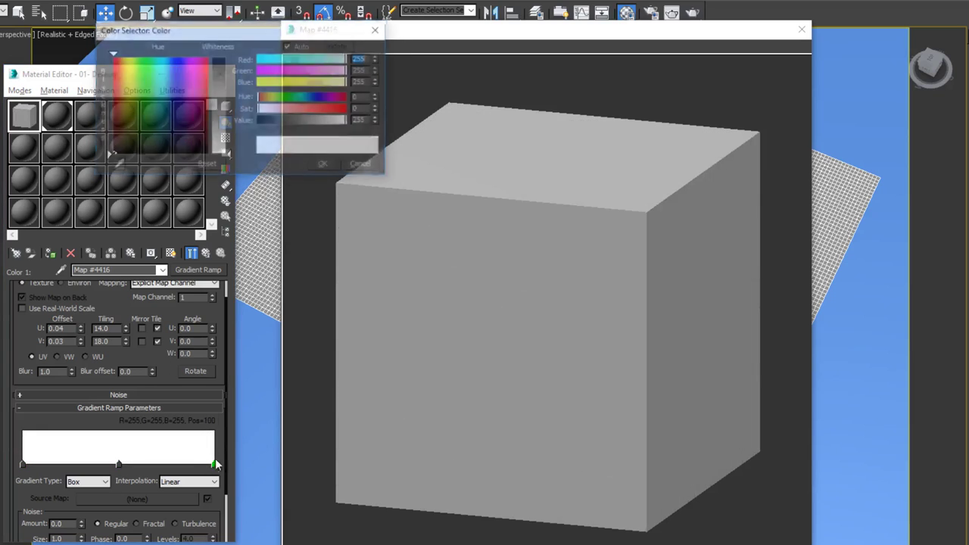
{"action": "left_click_drag", "start_coordinate": [213, 125], "coordinate": [230, 58]}
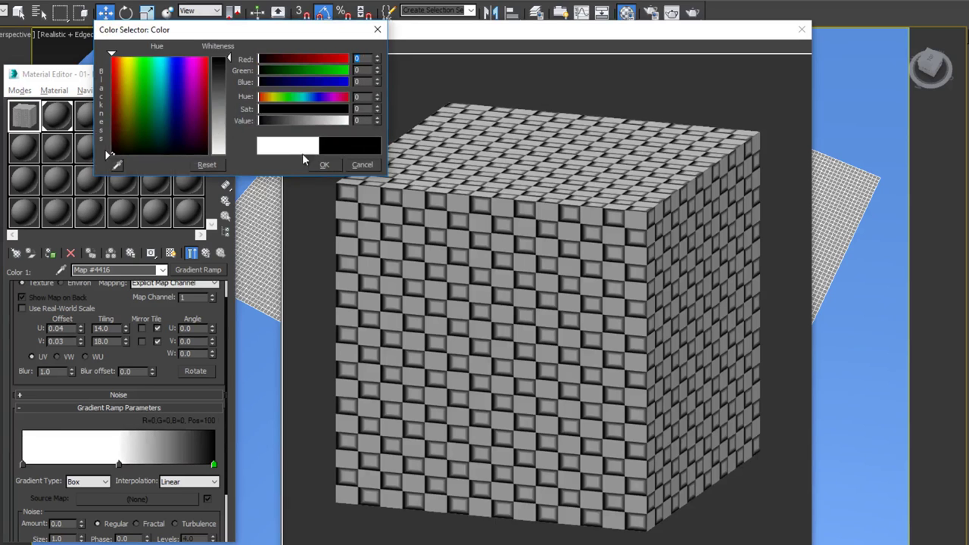
{"action": "left_click", "coordinate": [322, 165]}
Move the middle flag to position 70, fine-tune offsets to U 0.035, V 0.028, and close the preview
{"action": "left_click_drag", "start_coordinate": [119, 464], "coordinate": [155, 462]}
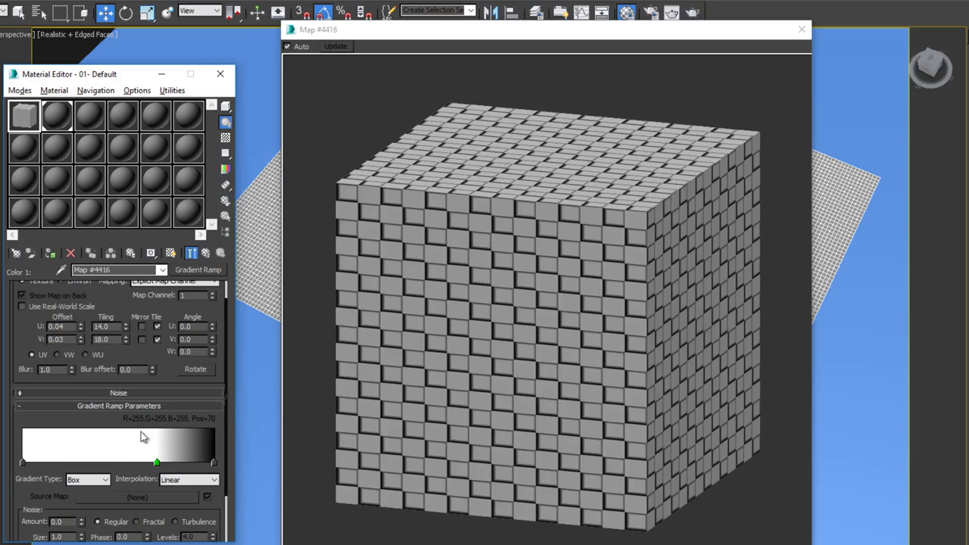
{"action": "left_click_drag", "start_coordinate": [57, 327], "coordinate": [76, 329]}
{"action": "type", "text": "0.028"}
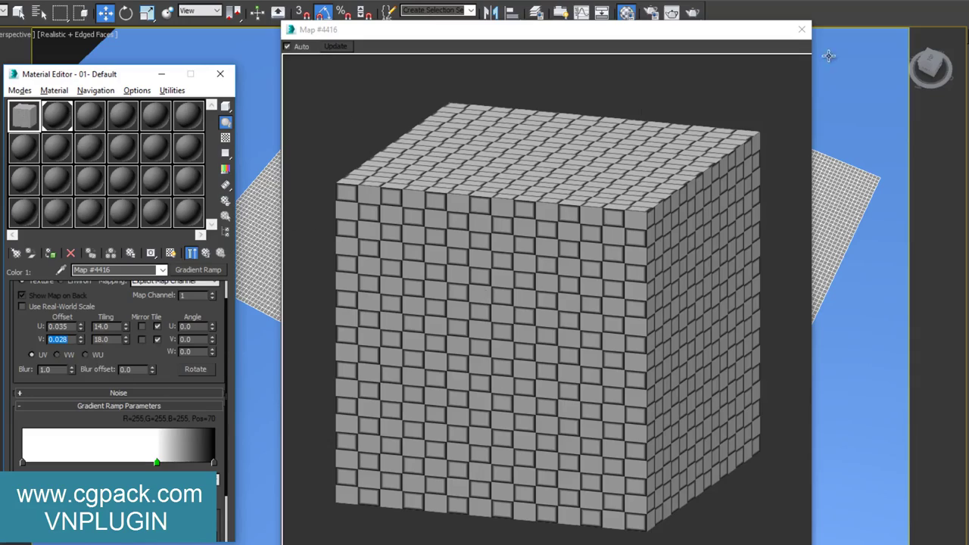
{"action": "left_click", "coordinate": [802, 32]}
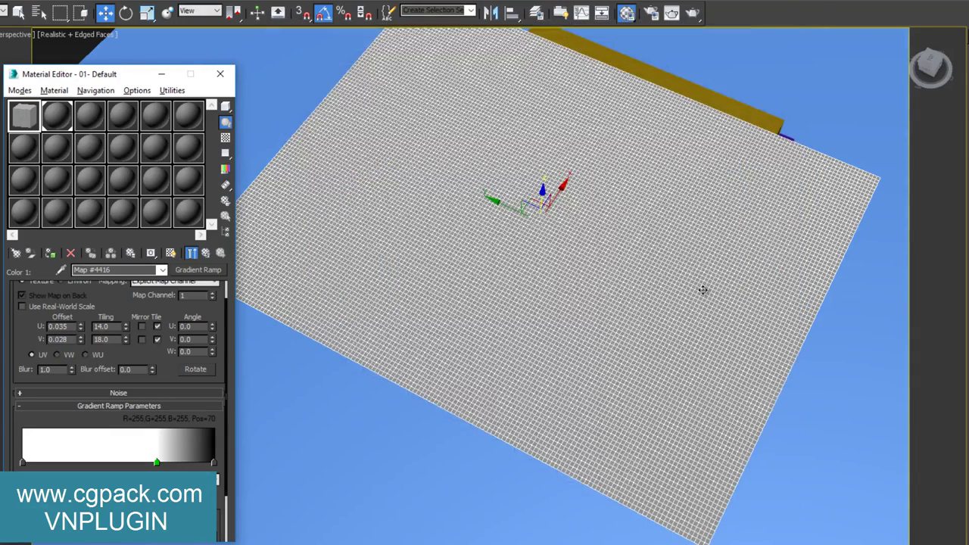
Add a Cloth modifier to Plane077 and open its cloth Object Properties
{"action": "middle_click_drag", "start_coordinate": [703, 291], "coordinate": [683, 243], "text": "alt"}
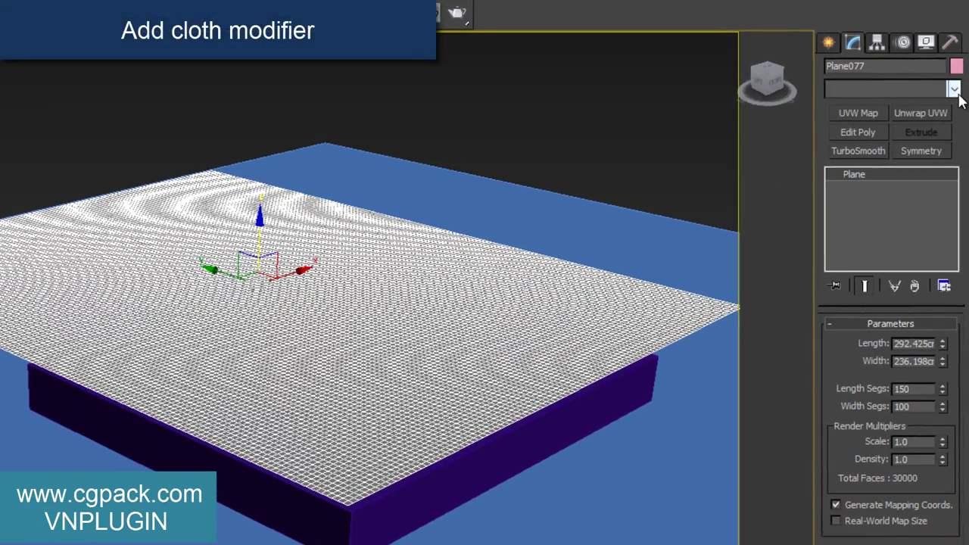
{"action": "left_click", "coordinate": [955, 89]}
{"action": "scroll", "coordinate": [960, 180], "scroll_direction": "down", "scroll_amount": 1}
{"action": "scroll", "coordinate": [961, 179], "scroll_direction": "down", "scroll_amount": 1}
{"action": "scroll", "coordinate": [960, 180], "scroll_direction": "down", "scroll_amount": 1}
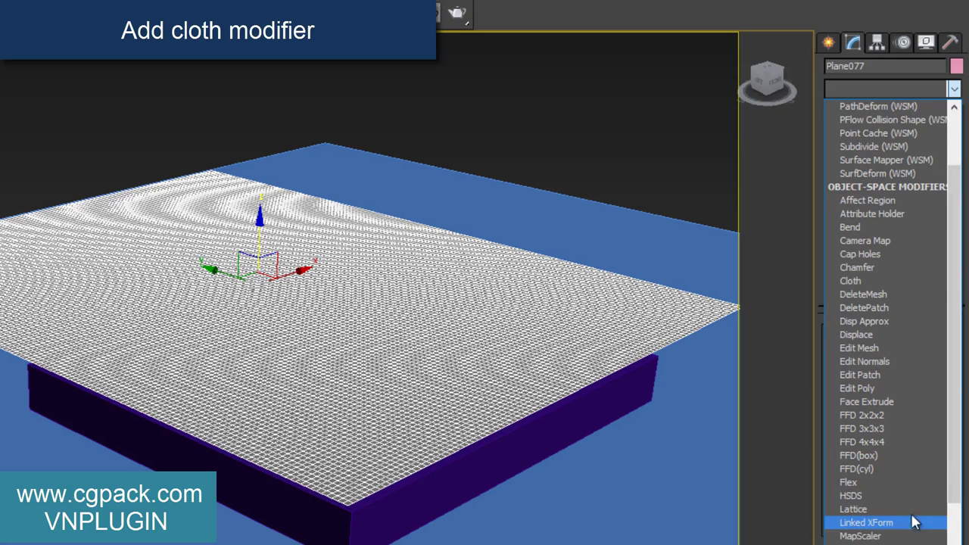
{"action": "left_click", "coordinate": [854, 281]}
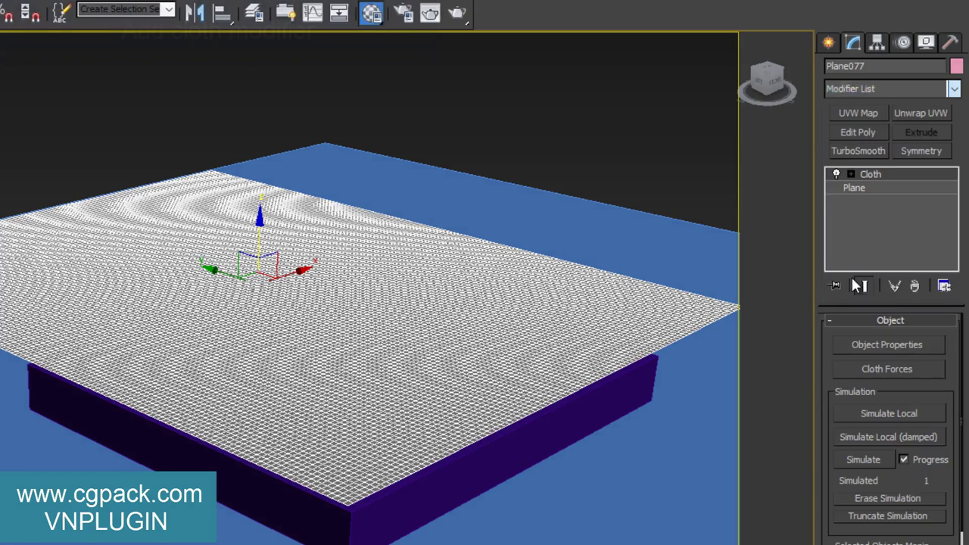
{"action": "left_click", "coordinate": [872, 346]}
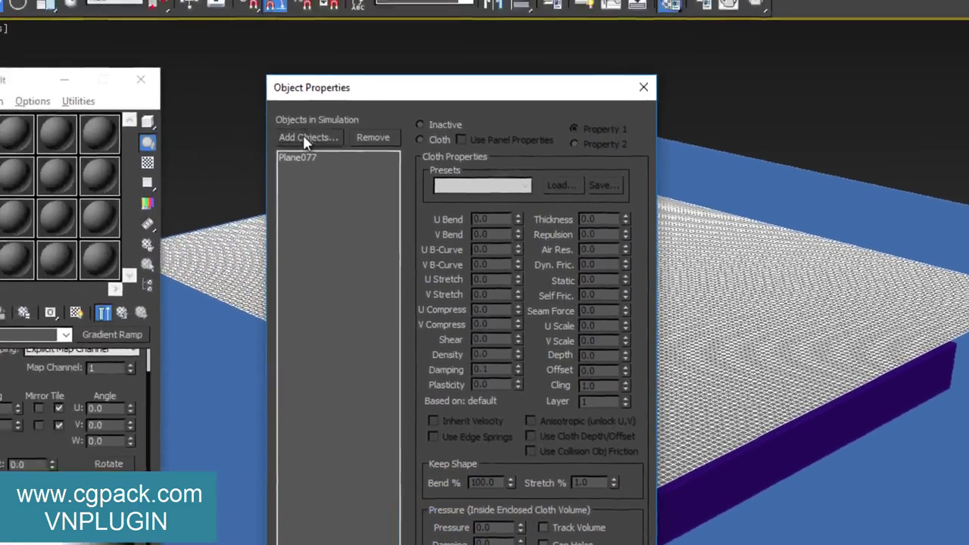
Add Box086, Box087 and Box088 to the cloth simulation objects
{"action": "left_click", "coordinate": [87, 102]}
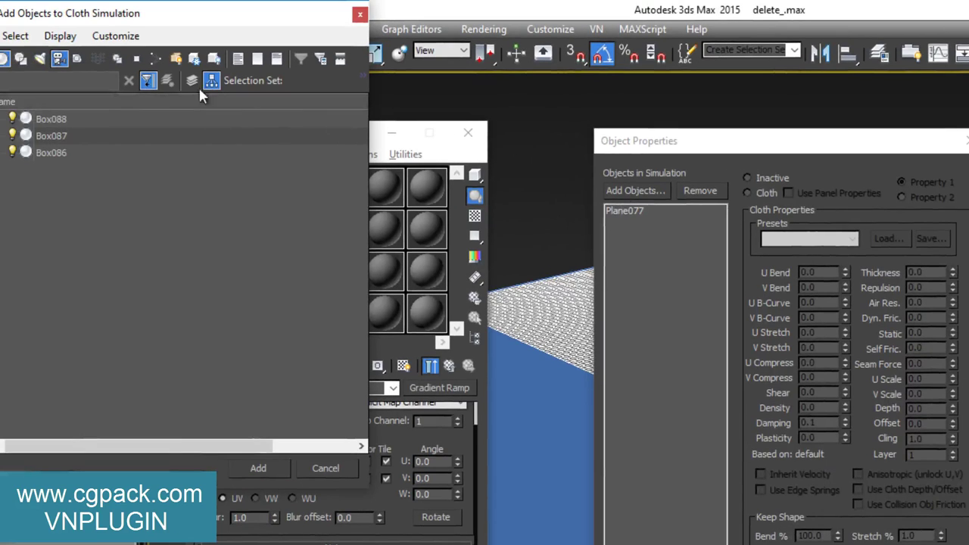
{"action": "left_click", "coordinate": [62, 119]}
{"action": "left_click", "coordinate": [60, 153], "text": "shift"}
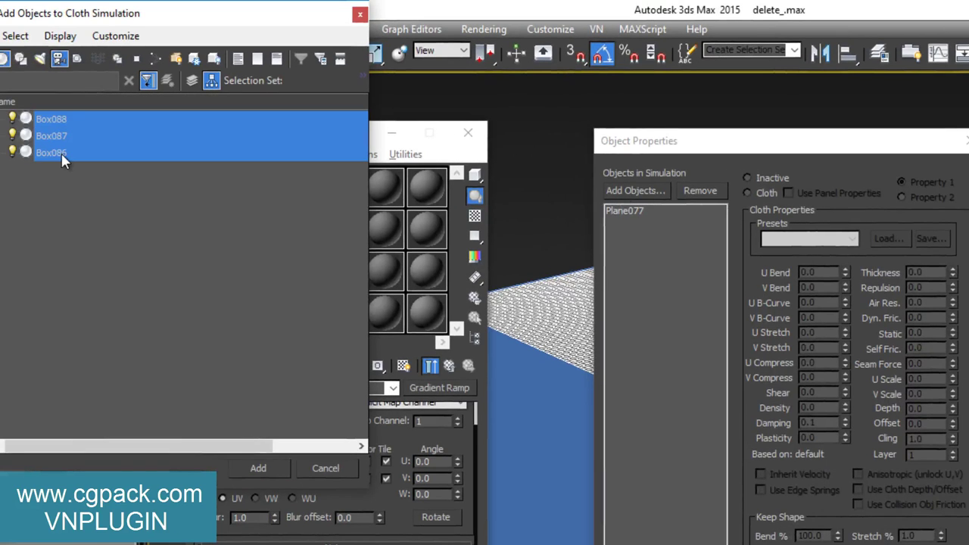
{"action": "left_click", "coordinate": [257, 466]}
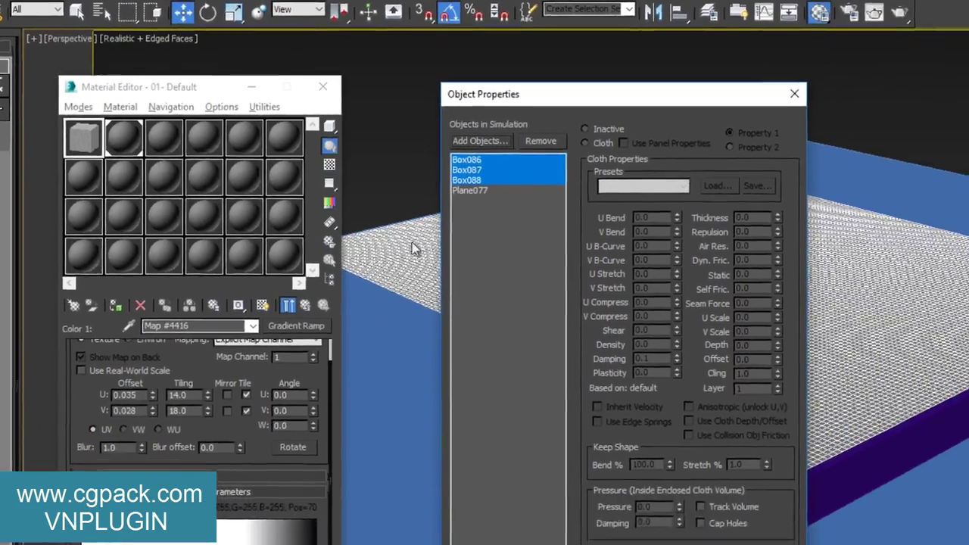
Make the three boxes collision objects and Plane077 the cloth, then confirm
{"action": "left_click", "coordinate": [235, 84]}
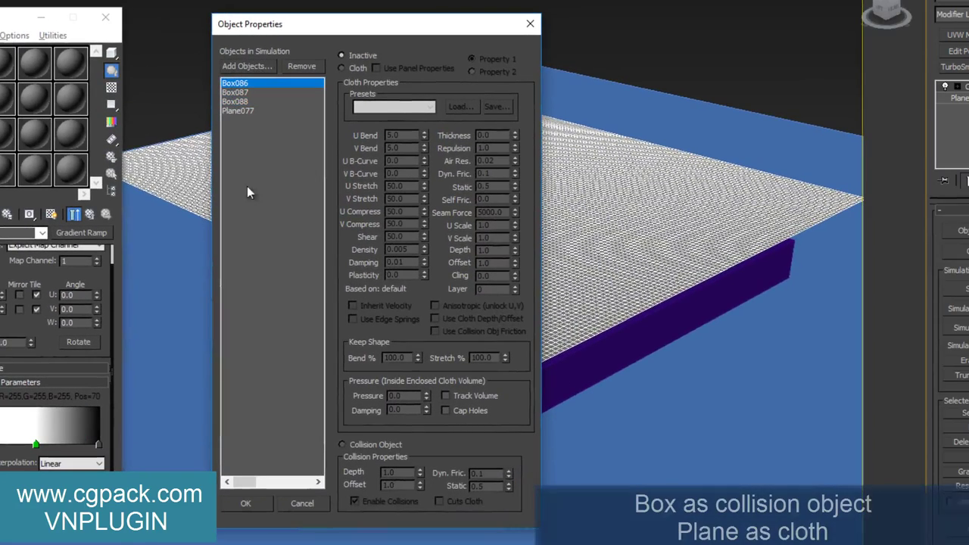
{"action": "left_click", "coordinate": [344, 444]}
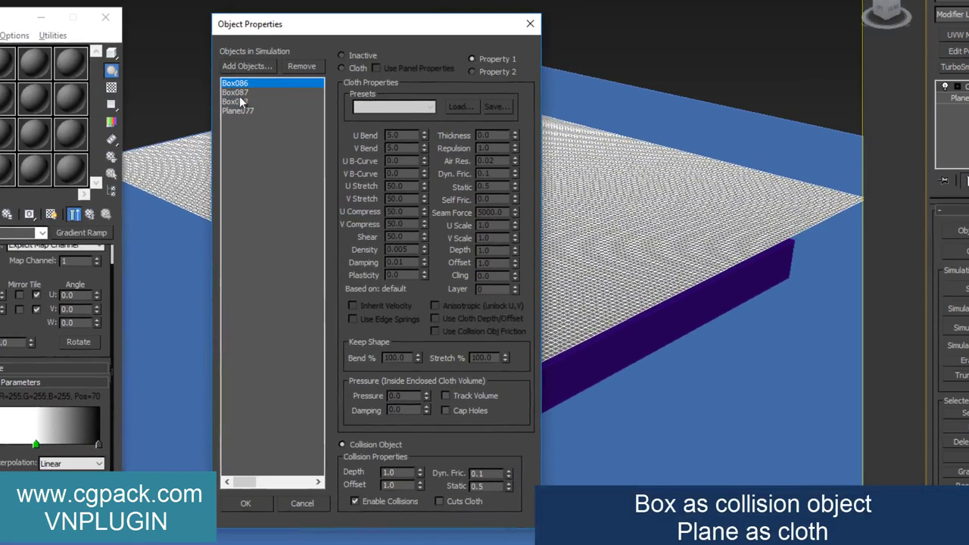
{"action": "left_click", "coordinate": [240, 96]}
{"action": "left_click", "coordinate": [349, 444]}
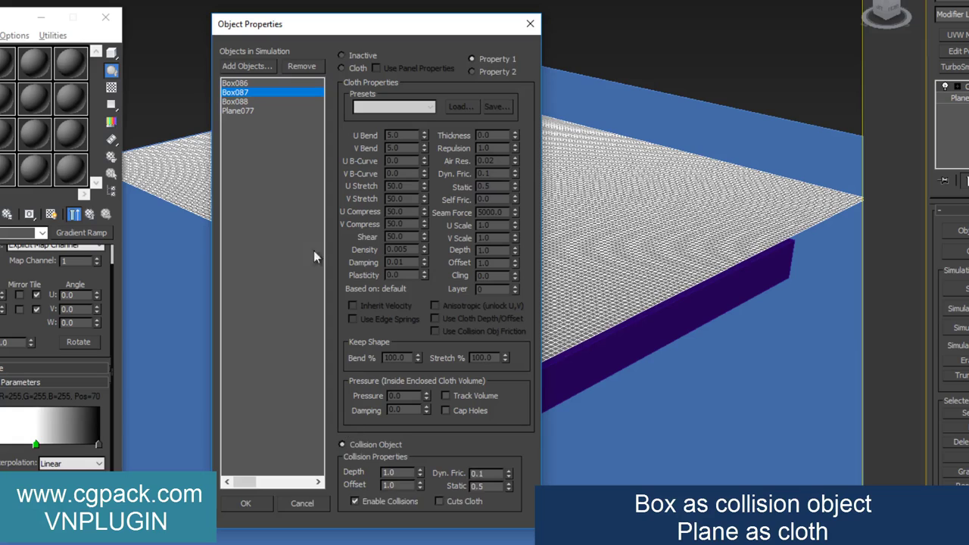
{"action": "left_click", "coordinate": [235, 102]}
{"action": "left_click", "coordinate": [342, 445]}
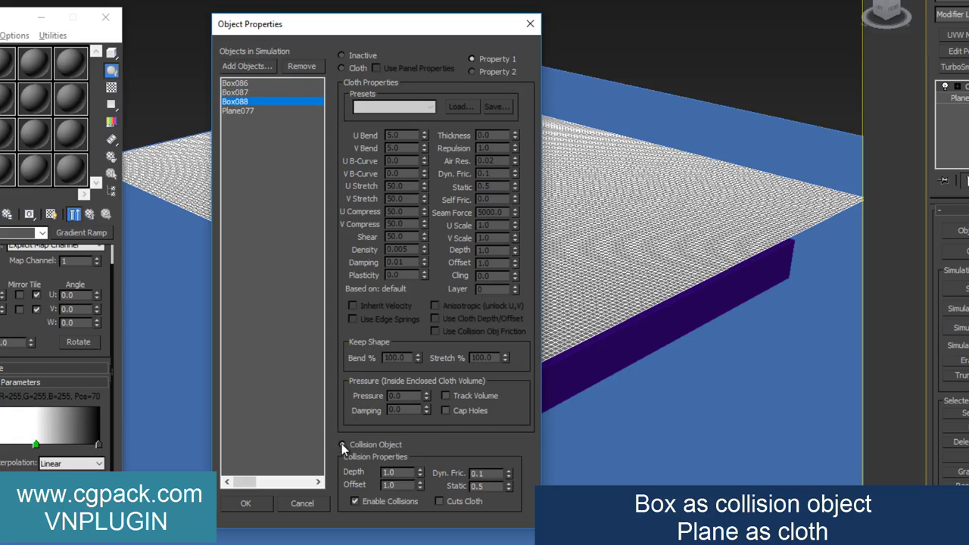
{"action": "left_click", "coordinate": [347, 69]}
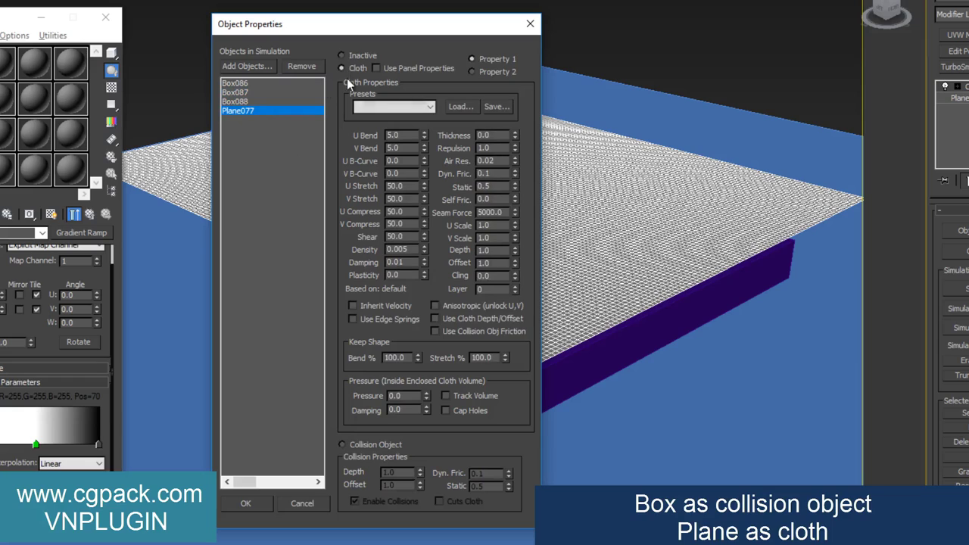
{"action": "left_click", "coordinate": [259, 503]}
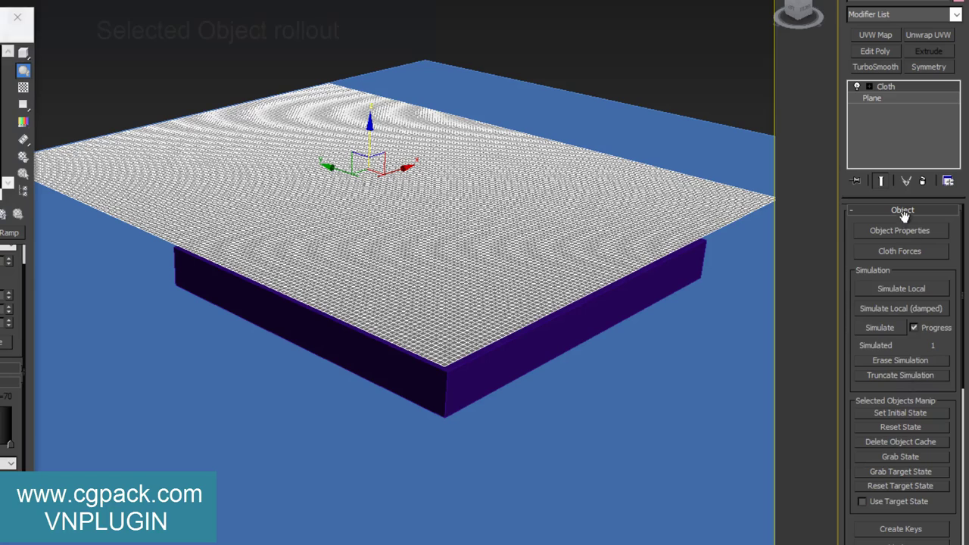
Enable Bend Map on the selected cloth object and set it to use a texture map
{"action": "left_click", "coordinate": [903, 212]}
{"action": "left_click", "coordinate": [902, 228]}
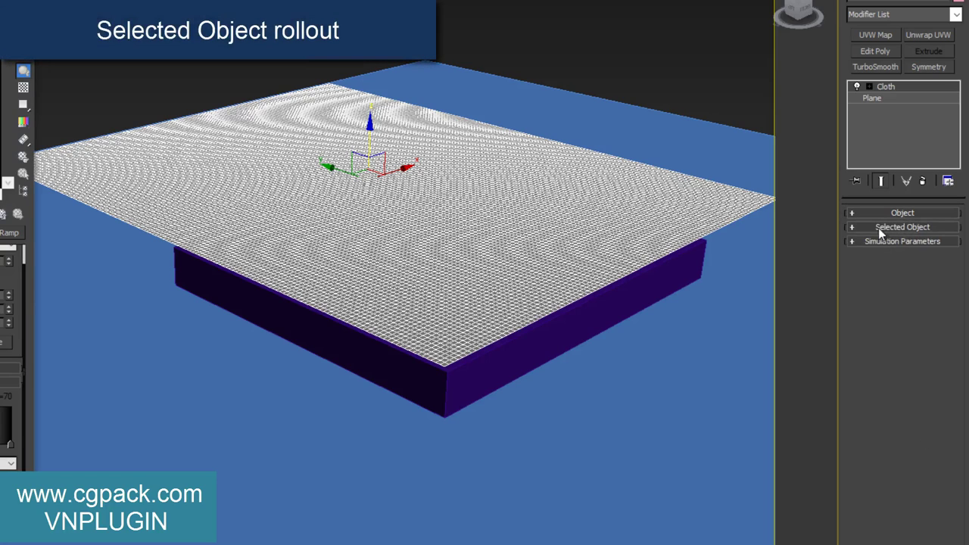
{"action": "left_click", "coordinate": [906, 226]}
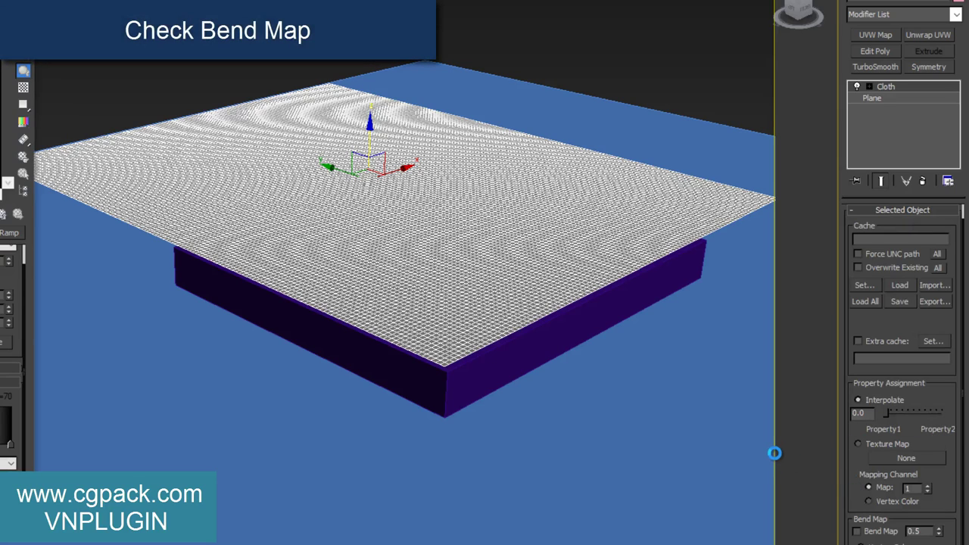
{"action": "scroll", "coordinate": [850, 482], "scroll_direction": "down", "scroll_amount": 2}
{"action": "left_click", "coordinate": [858, 494]}
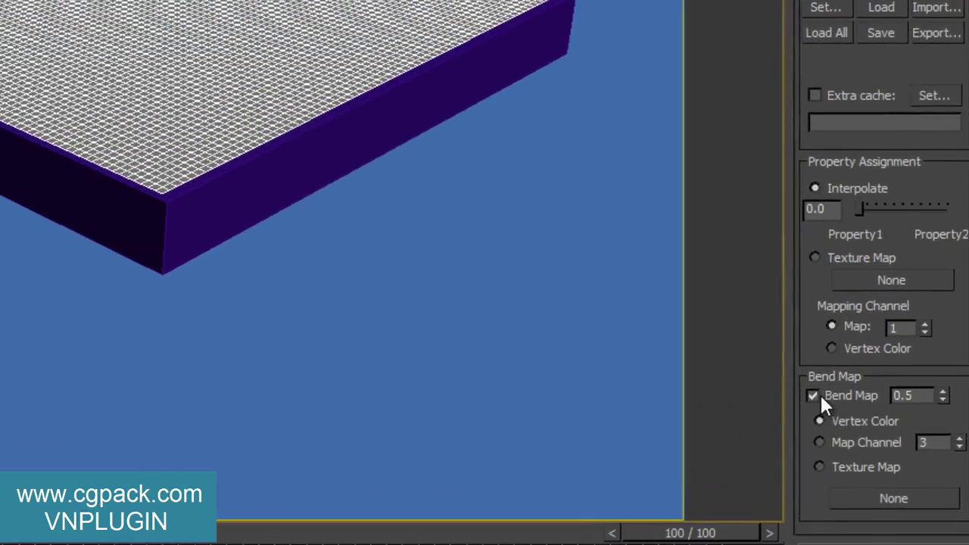
{"action": "left_click", "coordinate": [829, 468]}
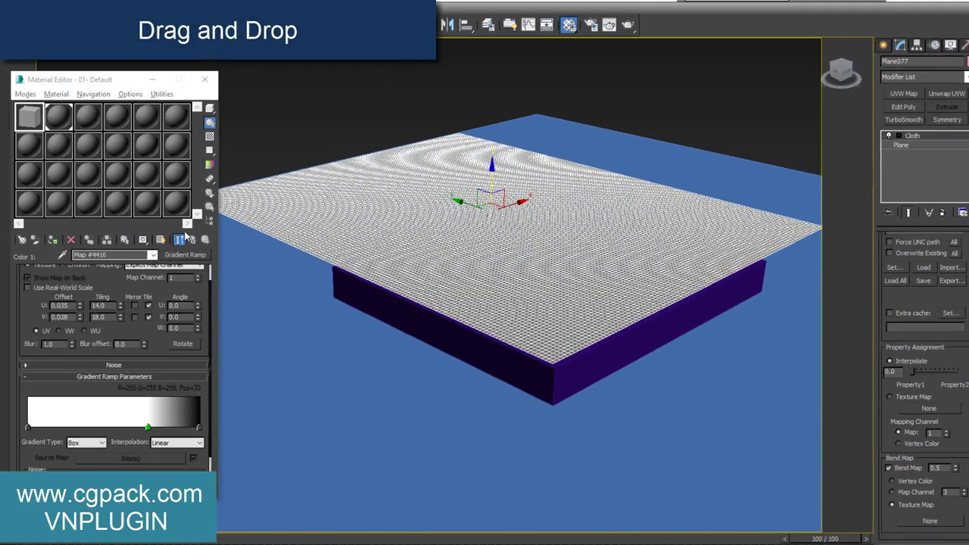
Instance the Checker map into the Bend Map slot and set its strength to 0.7
{"action": "left_click", "coordinate": [191, 241]}
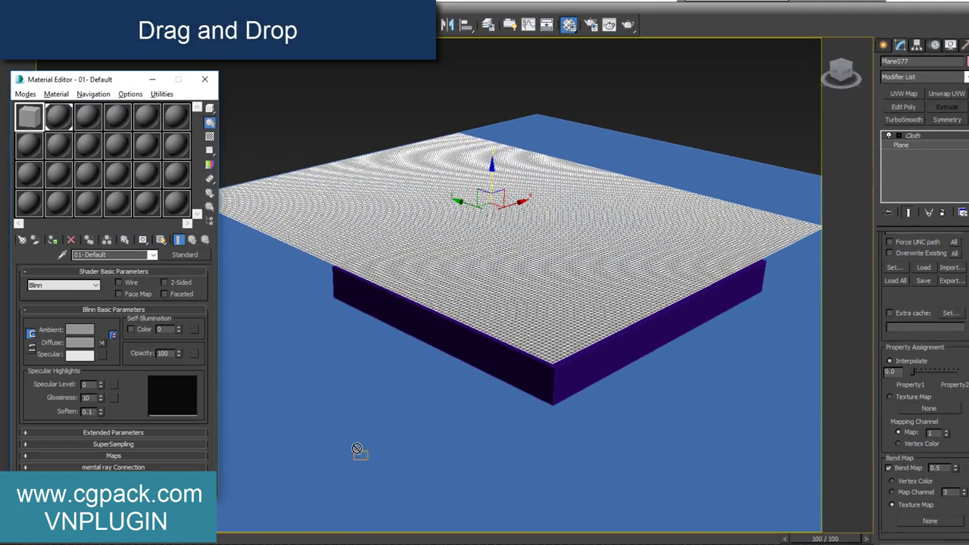
{"action": "left_click_drag", "start_coordinate": [356, 449], "coordinate": [913, 522]}
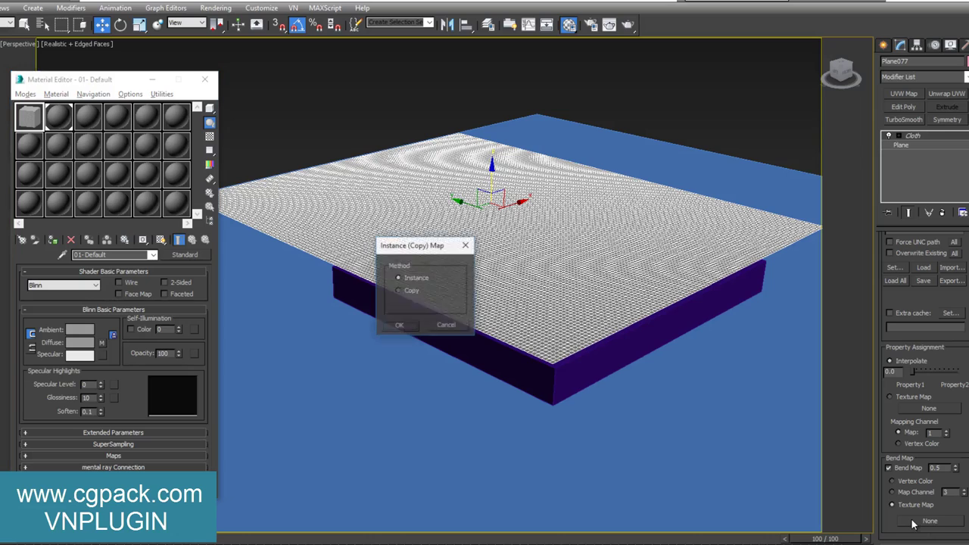
{"action": "left_click", "coordinate": [401, 325]}
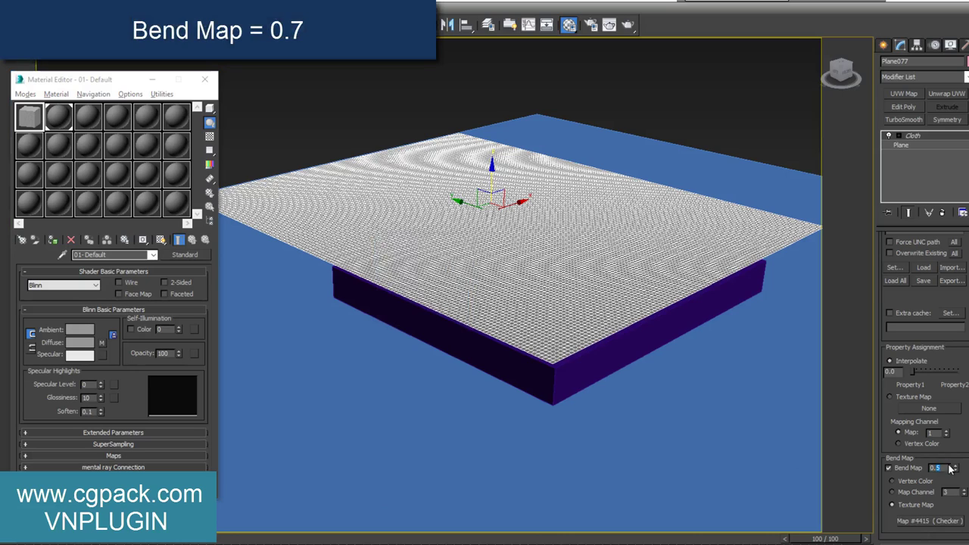
{"action": "left_click_drag", "start_coordinate": [951, 469], "coordinate": [939, 453]}
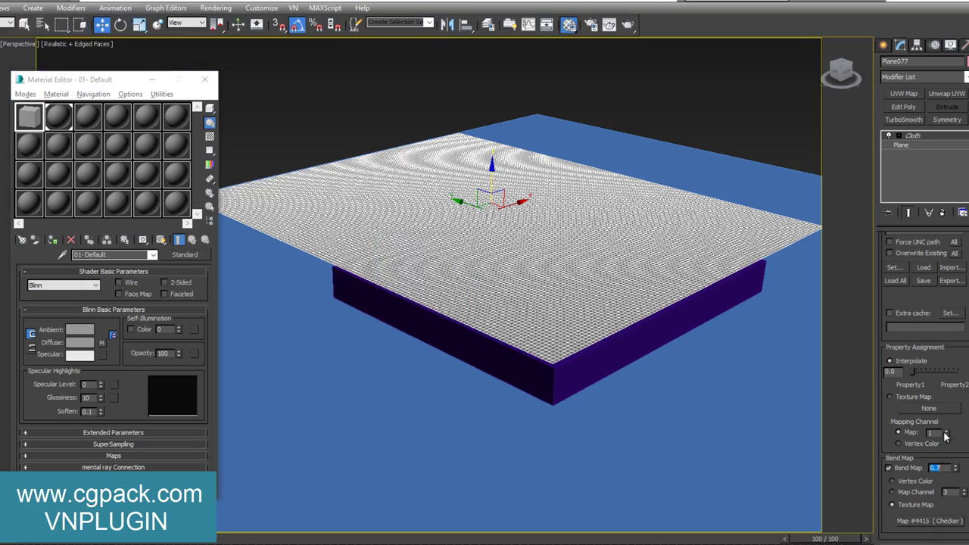
{"action": "scroll", "coordinate": [945, 437], "scroll_direction": "up", "scroll_amount": 2}
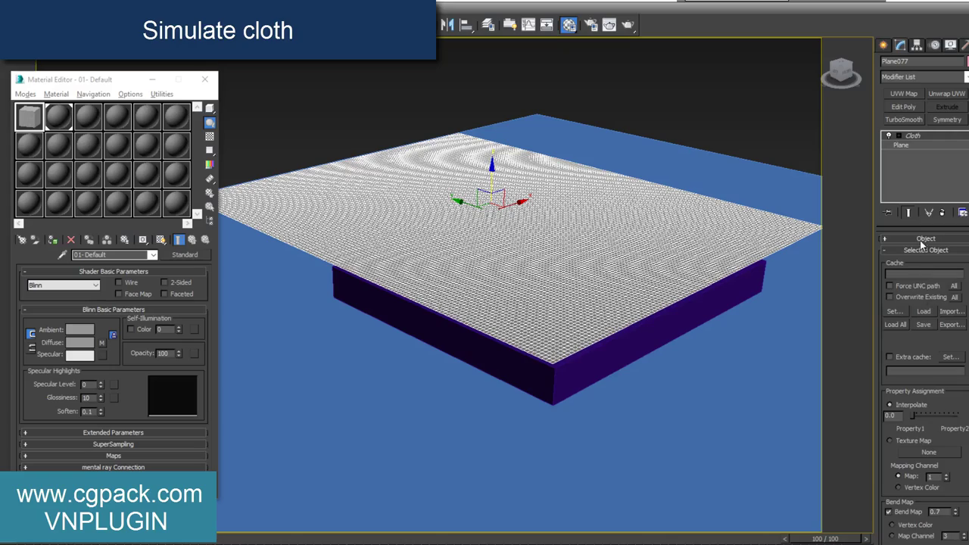
Run the cloth simulation and stop it around frame 51
{"action": "left_click", "coordinate": [920, 240]}
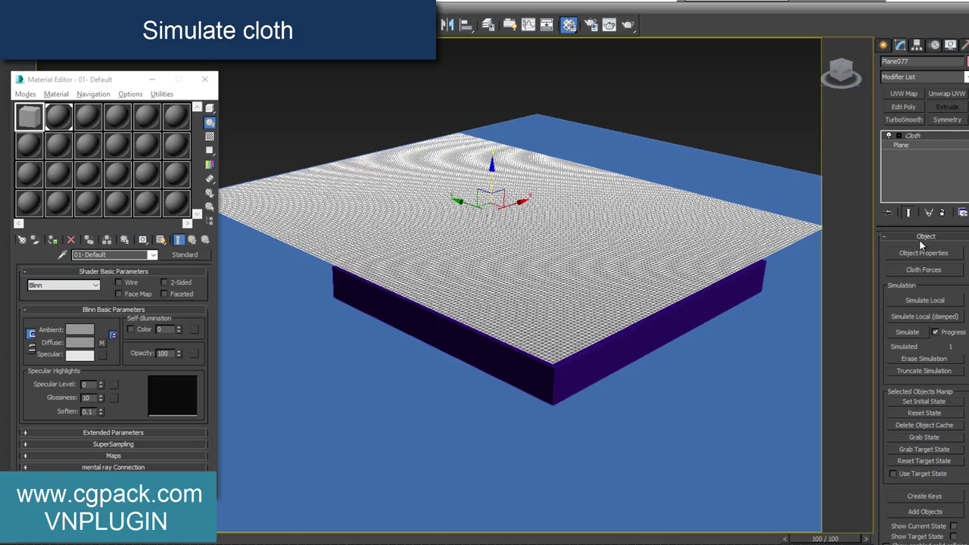
{"action": "left_click", "coordinate": [901, 332]}
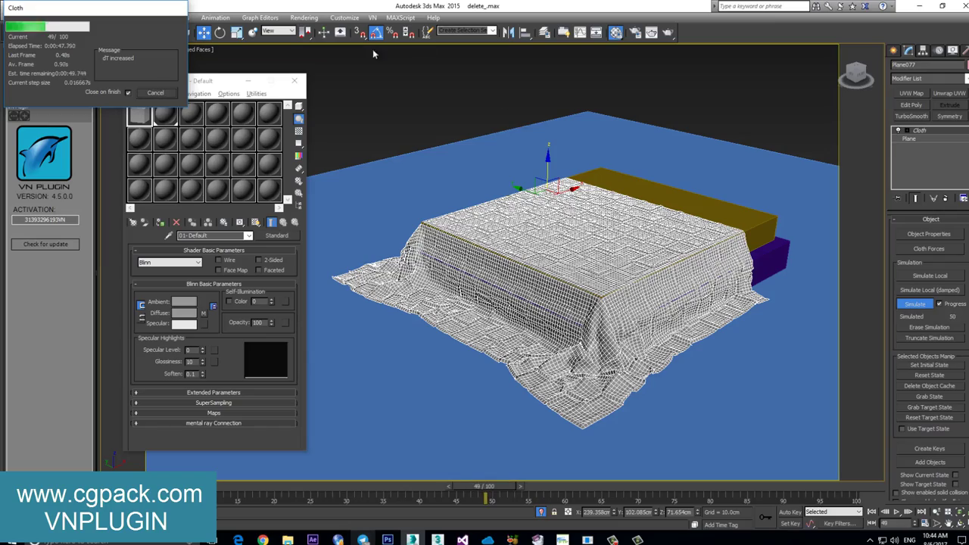
{"action": "left_click", "coordinate": [165, 93]}
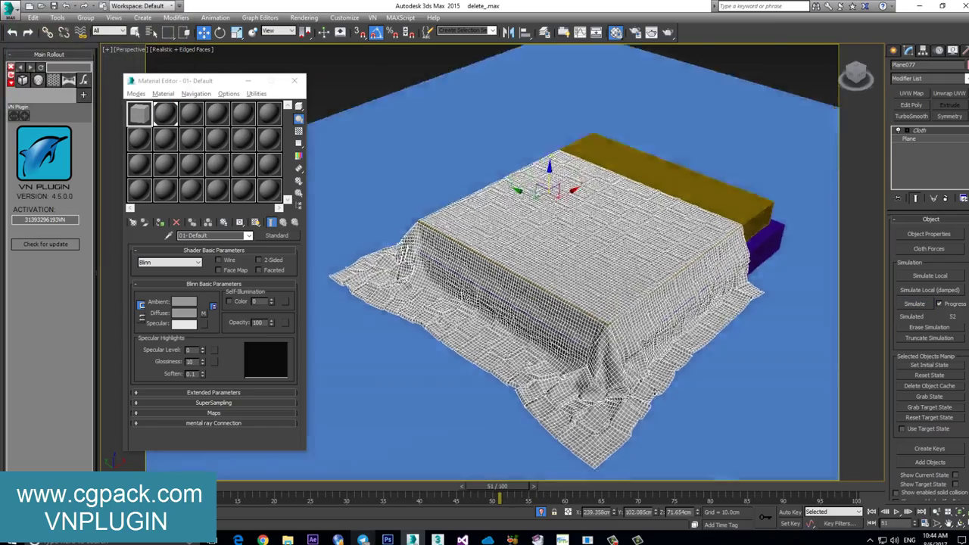
Turn off Edged Faces and orbit around to inspect the wrinkled drape over the boxes
{"action": "middle_click_drag", "start_coordinate": [531, 303], "coordinate": [576, 295], "text": "alt"}
{"action": "key", "text": "F4"}
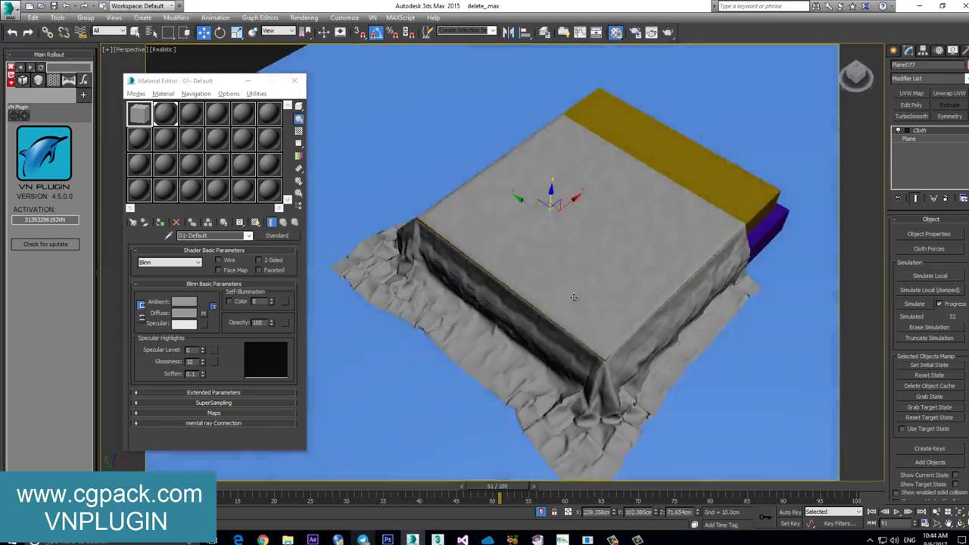
{"action": "scroll", "coordinate": [590, 266], "scroll_direction": "up", "scroll_amount": 5}
{"action": "scroll", "coordinate": [590, 266], "scroll_direction": "down", "scroll_amount": 2}
{"action": "scroll", "coordinate": [590, 266], "scroll_direction": "down", "scroll_amount": 4}
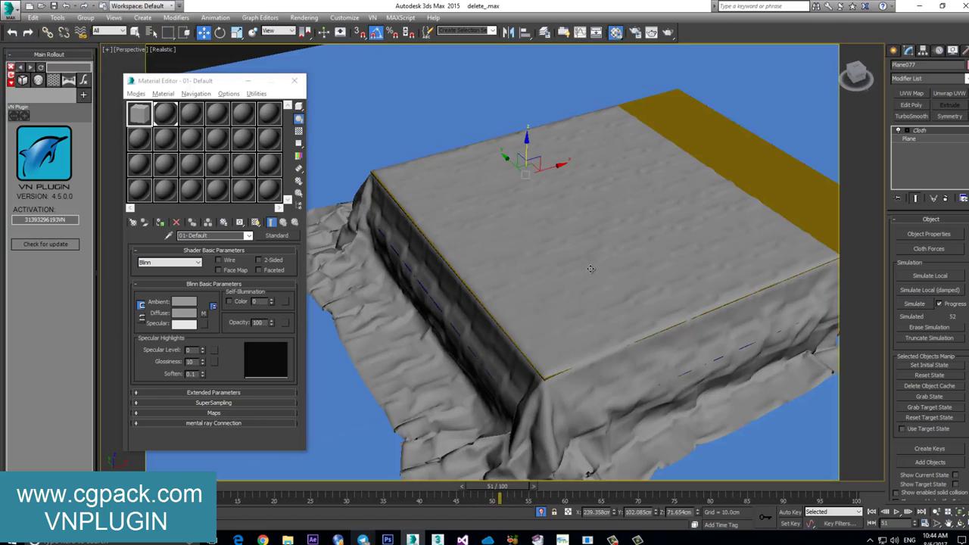
{"action": "mouse_move", "coordinate": [590, 266]}
{"action": "middle_mouse_down", "text": "alt"}
{"action": "mouse_move", "coordinate": [654, 266]}
{"action": "mouse_move", "coordinate": [643, 277]}
{"action": "mouse_move", "coordinate": [620, 271]}
{"action": "middle_mouse_up", "text": "alt"}
{"action": "scroll", "coordinate": [642, 270], "scroll_direction": "up", "scroll_amount": 3}
{"action": "scroll", "coordinate": [631, 265], "scroll_direction": "up", "scroll_amount": 2}
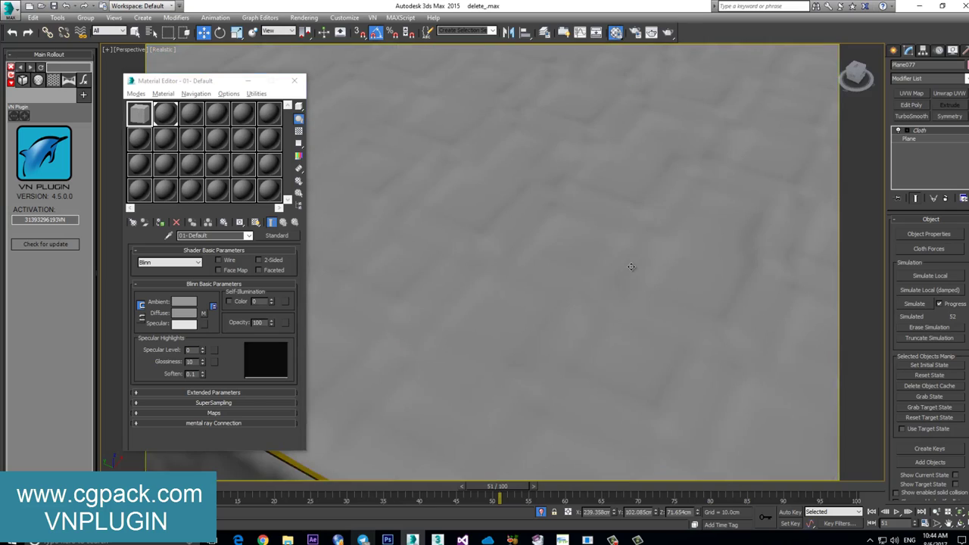
{"action": "scroll", "coordinate": [632, 265], "scroll_direction": "down", "scroll_amount": 6}
{"action": "scroll", "coordinate": [629, 267], "scroll_direction": "up", "scroll_amount": 1}
{"action": "scroll", "coordinate": [632, 262], "scroll_direction": "up", "scroll_amount": 1}
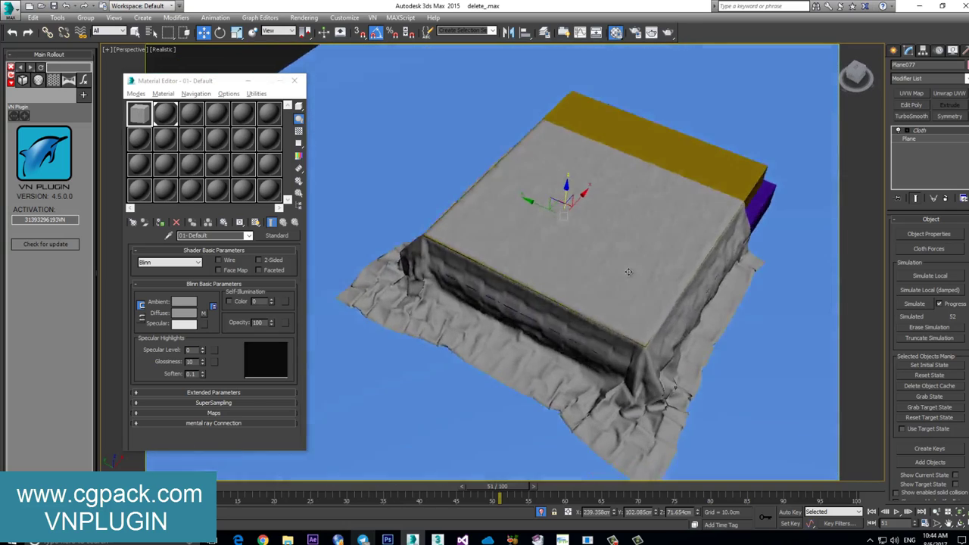
{"action": "scroll", "coordinate": [634, 254], "scroll_direction": "up", "scroll_amount": 3}
{"action": "scroll", "coordinate": [634, 248], "scroll_direction": "up", "scroll_amount": 2}
{"action": "scroll", "coordinate": [635, 248], "scroll_direction": "down", "scroll_amount": 5}
{"action": "mouse_move", "coordinate": [634, 248]}
{"action": "middle_mouse_down", "text": "alt"}
{"action": "mouse_move", "coordinate": [732, 237]}
{"action": "mouse_move", "coordinate": [624, 247]}
{"action": "mouse_move", "coordinate": [603, 214]}
{"action": "middle_mouse_up", "text": "alt"}
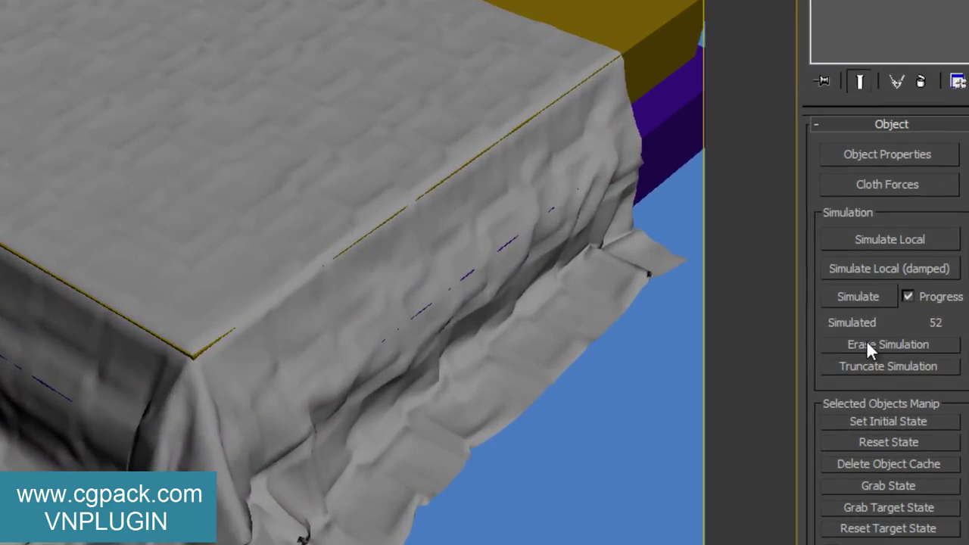
Erase the simulation and give the base plane 190 width and 310 length segments
{"action": "left_click", "coordinate": [919, 326]}
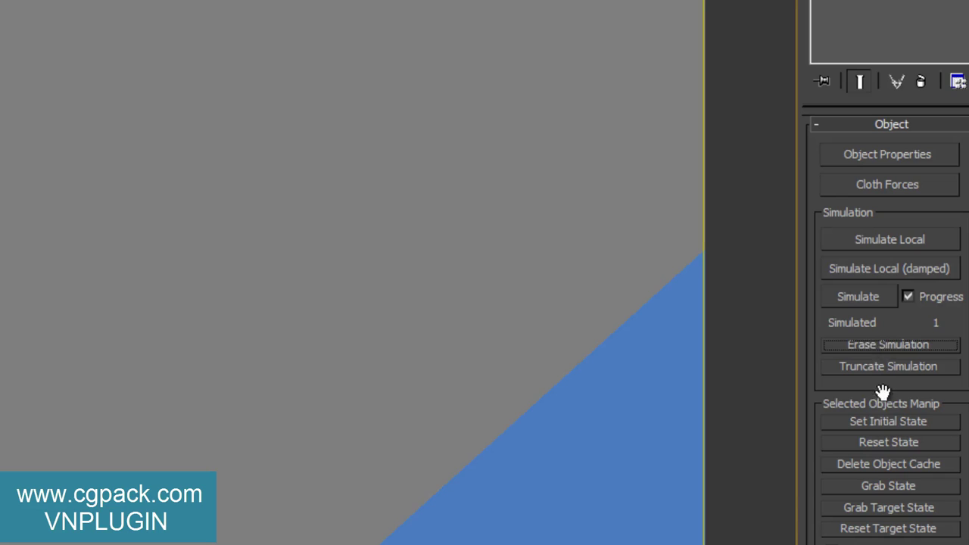
{"action": "left_click", "coordinate": [889, 132]}
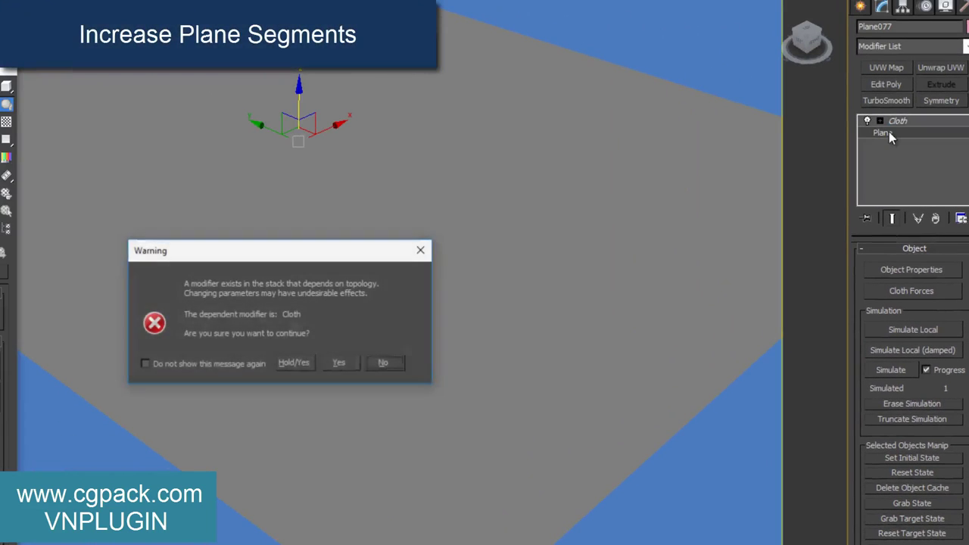
{"action": "left_click", "coordinate": [379, 362]}
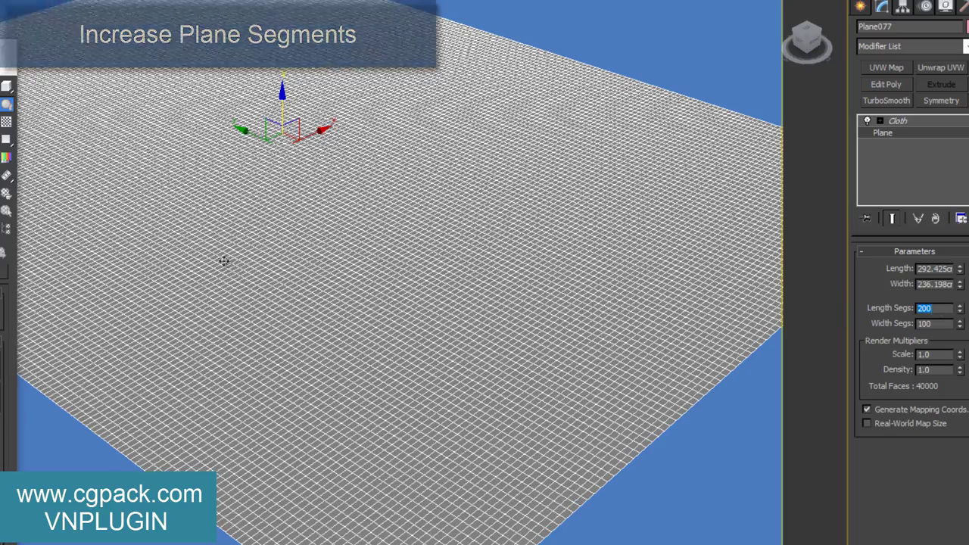
{"action": "scroll", "coordinate": [521, 263], "scroll_direction": "up", "scroll_amount": 3}
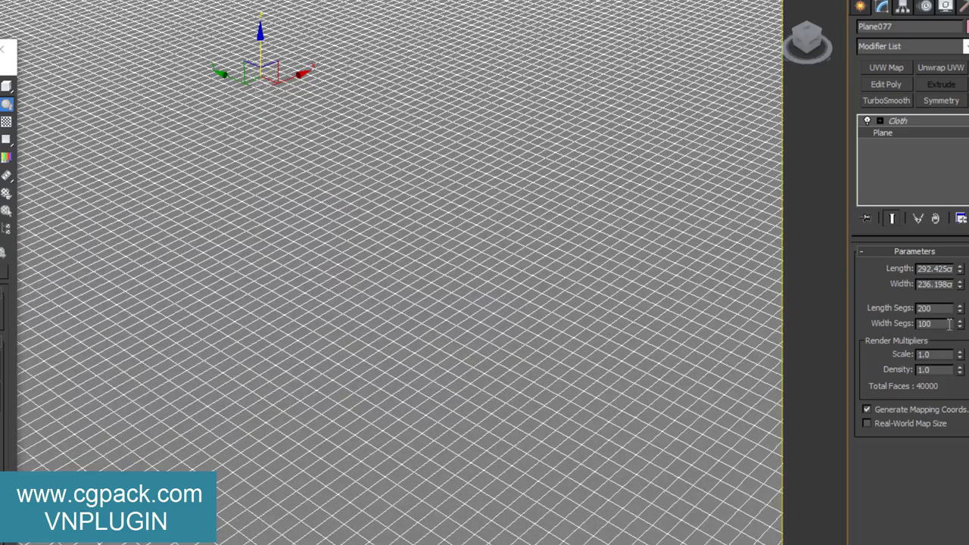
{"action": "type", "text": "190"}
{"action": "key", "text": "Return"}
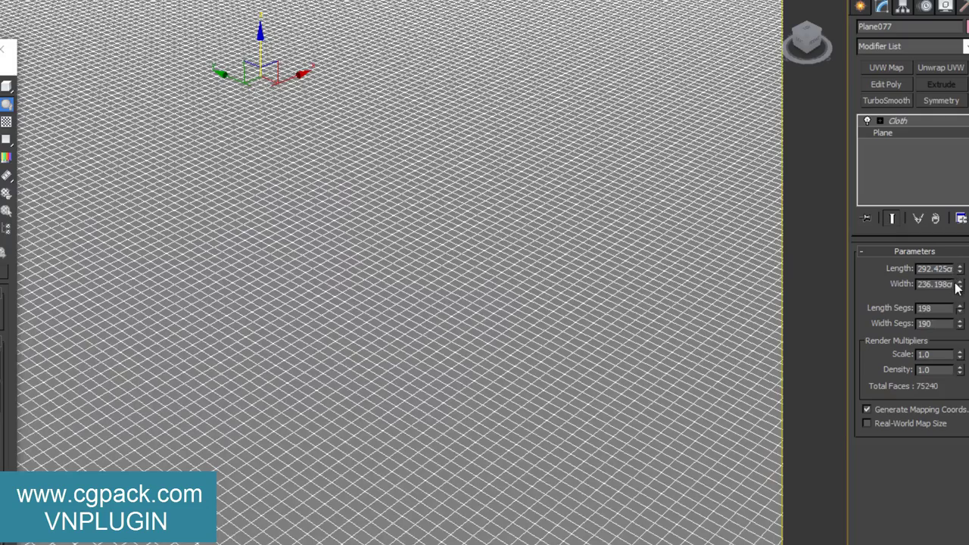
{"action": "left_click_drag", "start_coordinate": [958, 291], "coordinate": [958, 286]}
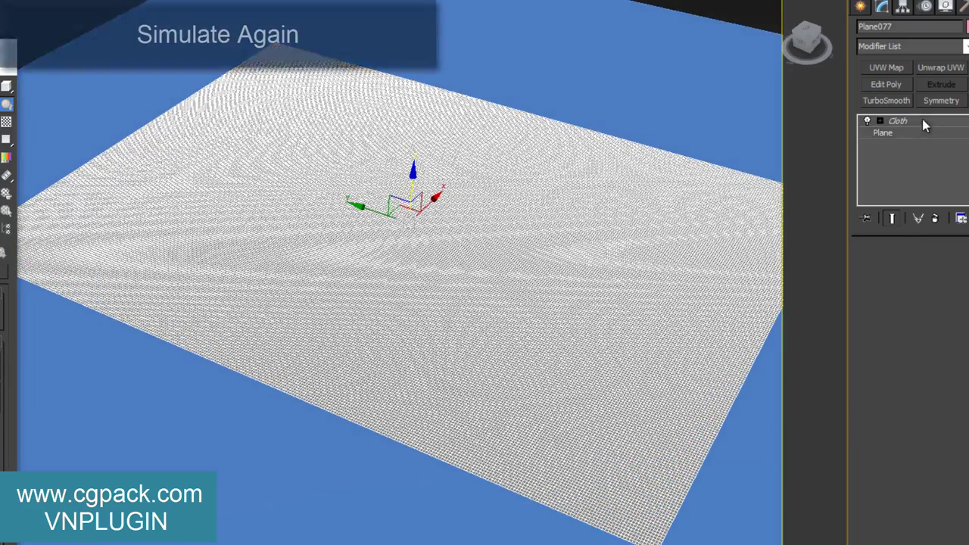
Re-run the cloth simulation on the denser plane, then stop it with Esc
{"action": "left_click", "coordinate": [922, 121]}
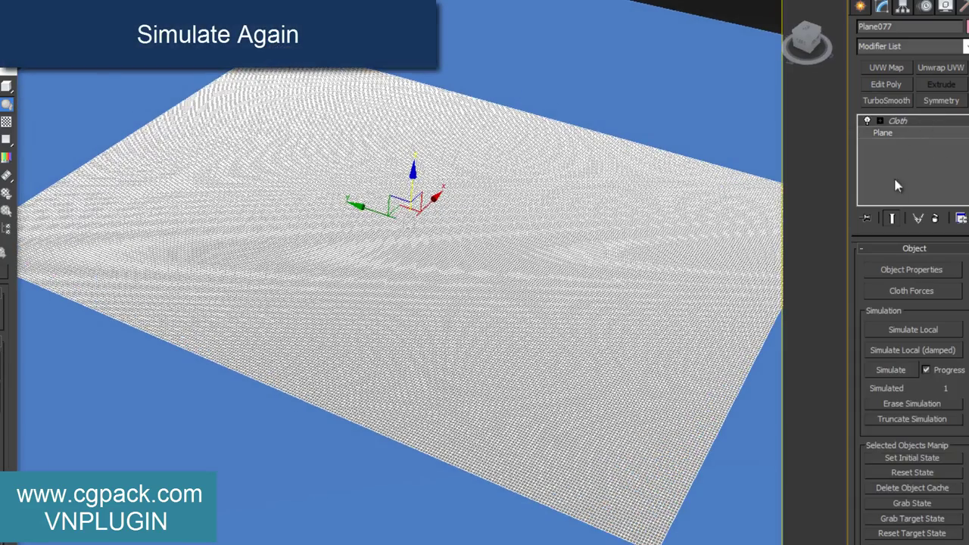
{"action": "left_click", "coordinate": [892, 371]}
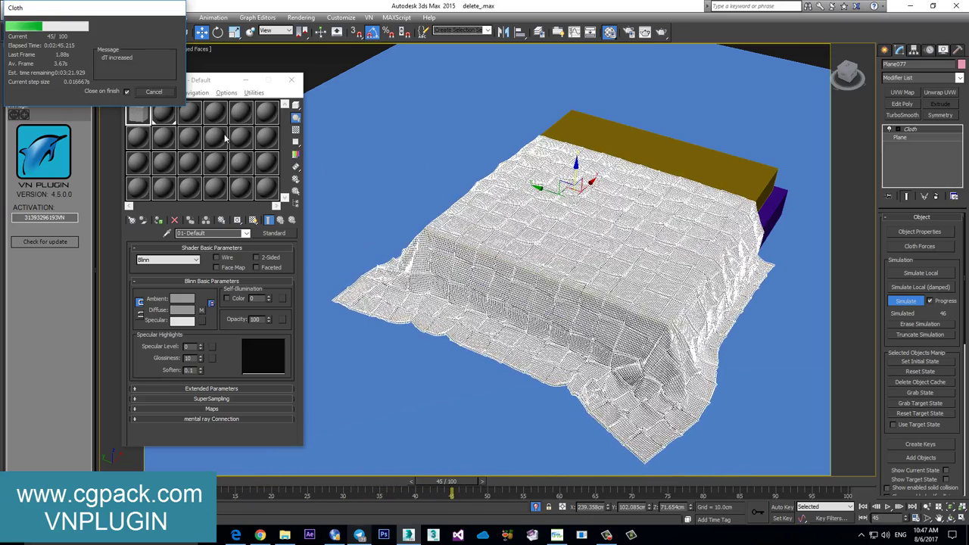
{"action": "key", "text": "Escape"}
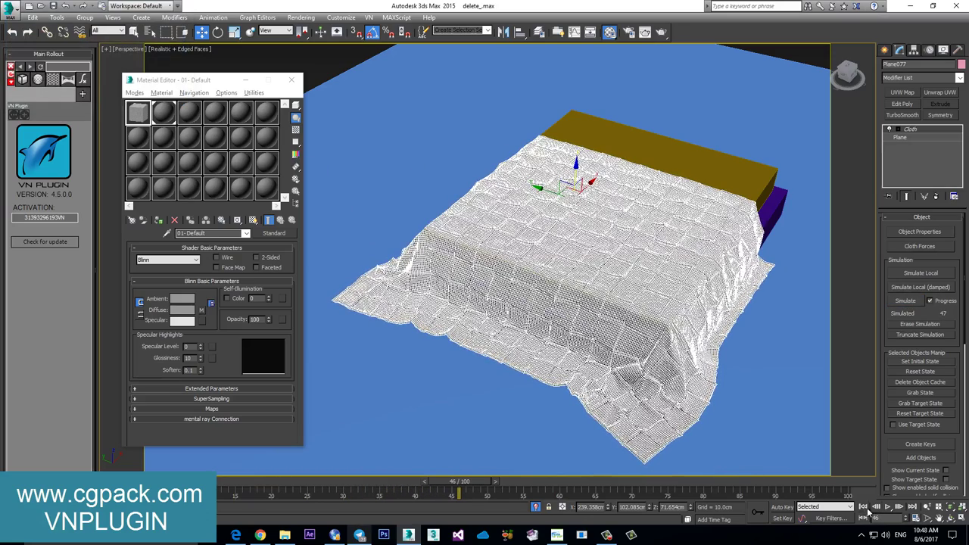
Rewind, hide edges, play the drape back to about frame 50, and reselect the cloth
{"action": "left_click", "coordinate": [863, 507]}
{"action": "scroll", "coordinate": [601, 341], "scroll_direction": "down", "scroll_amount": 2}
{"action": "scroll", "coordinate": [638, 314], "scroll_direction": "down", "scroll_amount": 1}
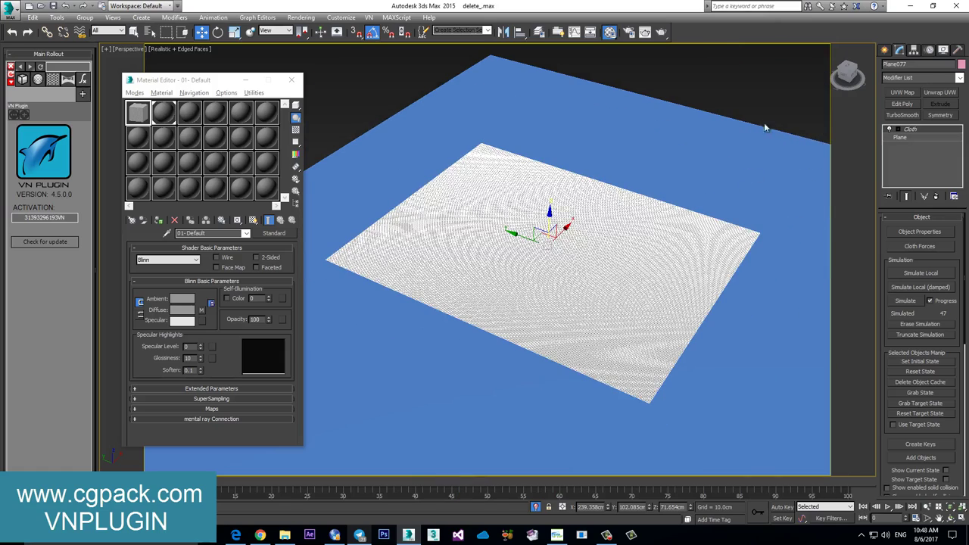
{"action": "key", "text": "ctrl+d"}
{"action": "key", "text": "F4"}
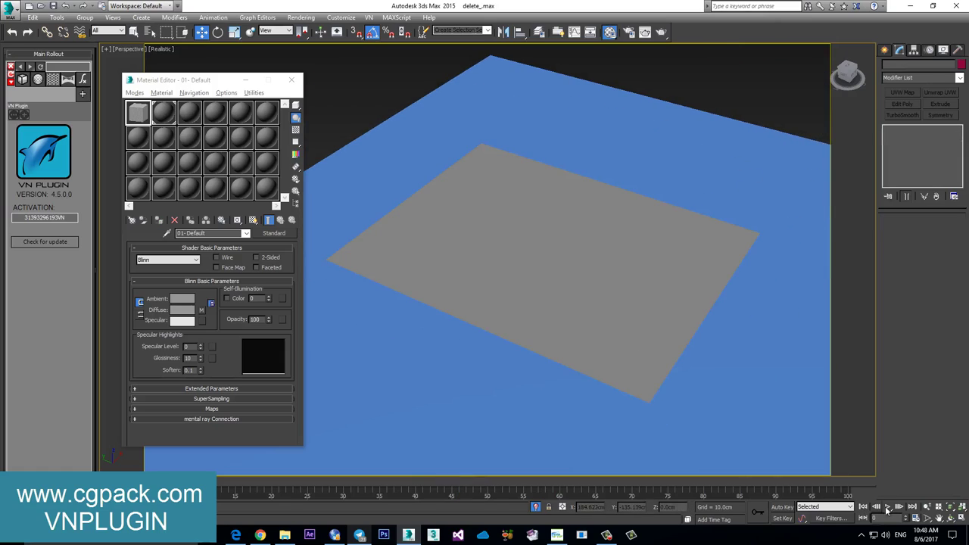
{"action": "left_click", "coordinate": [888, 507]}
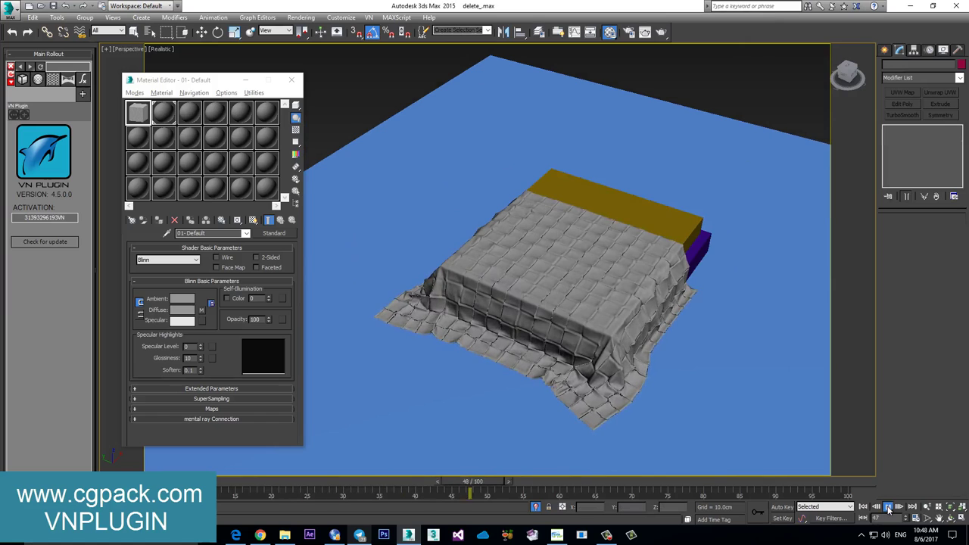
{"action": "left_click", "coordinate": [890, 512]}
{"action": "mouse_move", "coordinate": [634, 350]}
{"action": "middle_mouse_down", "text": "alt"}
{"action": "mouse_move", "coordinate": [611, 372]}
{"action": "mouse_move", "coordinate": [604, 350]}
{"action": "middle_mouse_up", "text": "alt"}
{"action": "left_click", "coordinate": [599, 304]}
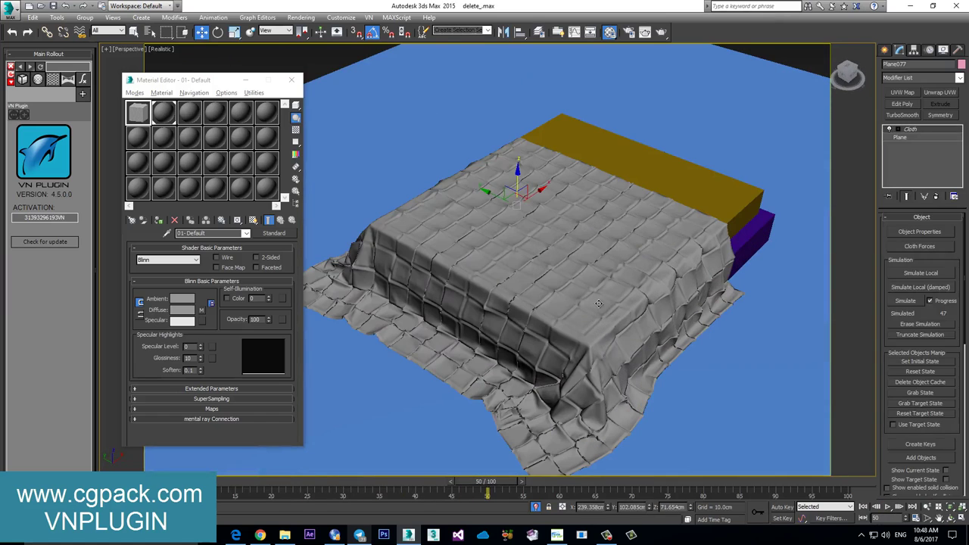
{"action": "middle_click_drag", "start_coordinate": [598, 304], "coordinate": [614, 288], "text": "alt"}
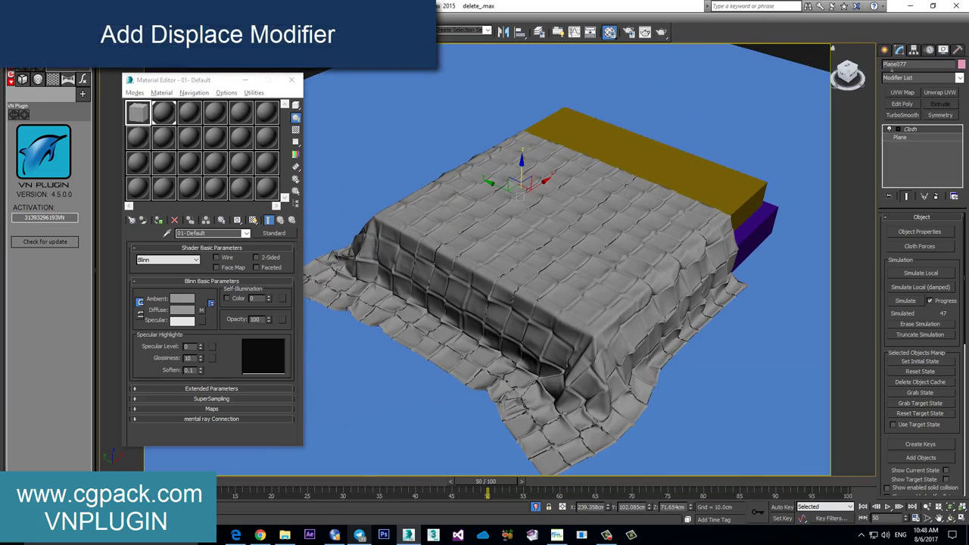
Add a Displace modifier above Cloth with Use Existing Mapping checked
{"action": "left_click", "coordinate": [961, 79]}
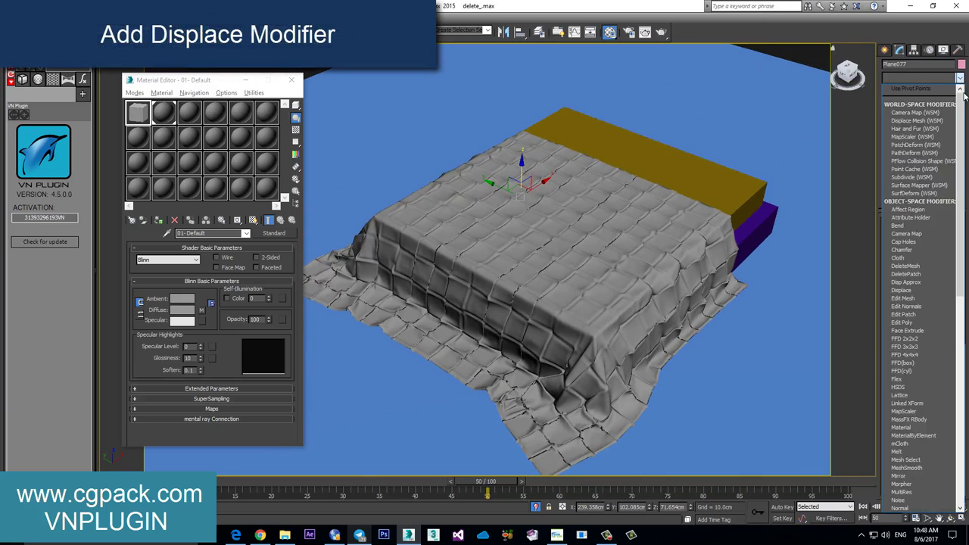
{"action": "scroll", "coordinate": [964, 114], "scroll_direction": "down", "scroll_amount": 1}
{"action": "scroll", "coordinate": [964, 128], "scroll_direction": "down", "scroll_amount": 2}
{"action": "scroll", "coordinate": [966, 144], "scroll_direction": "down", "scroll_amount": 1}
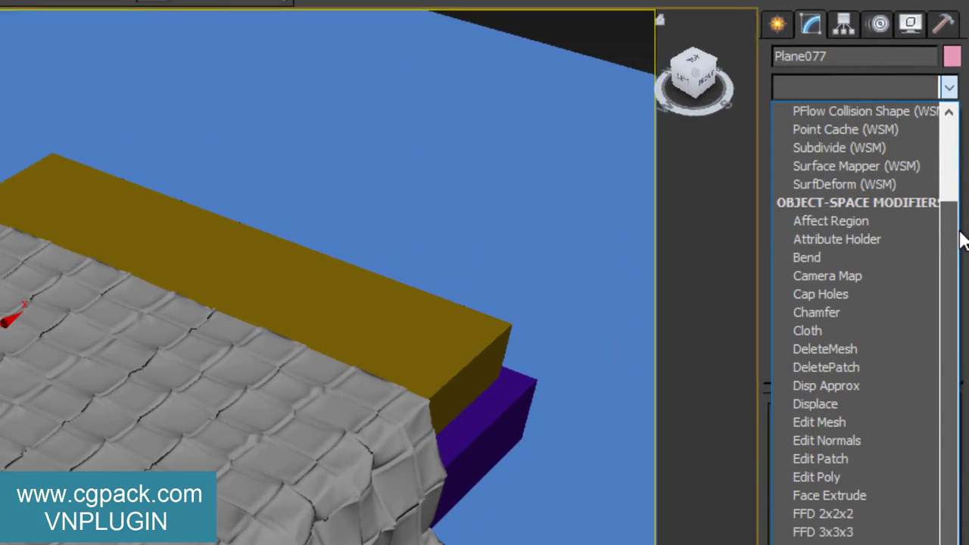
{"action": "left_click", "coordinate": [856, 404]}
{"action": "scroll", "coordinate": [855, 334], "scroll_direction": "down", "scroll_amount": 3}
{"action": "scroll", "coordinate": [843, 335], "scroll_direction": "down", "scroll_amount": 3}
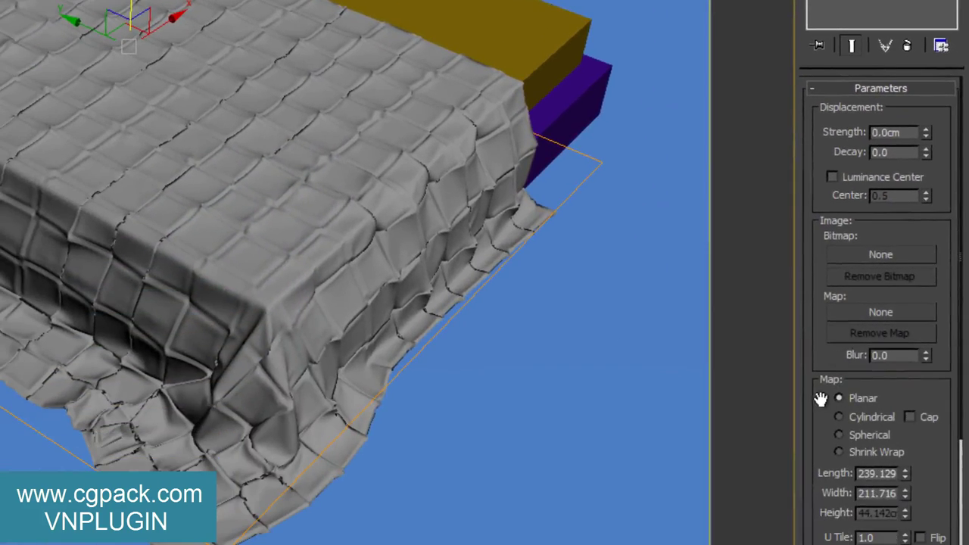
{"action": "scroll", "coordinate": [824, 378], "scroll_direction": "down", "scroll_amount": 2}
{"action": "left_click_drag", "start_coordinate": [823, 346], "coordinate": [826, 273]}
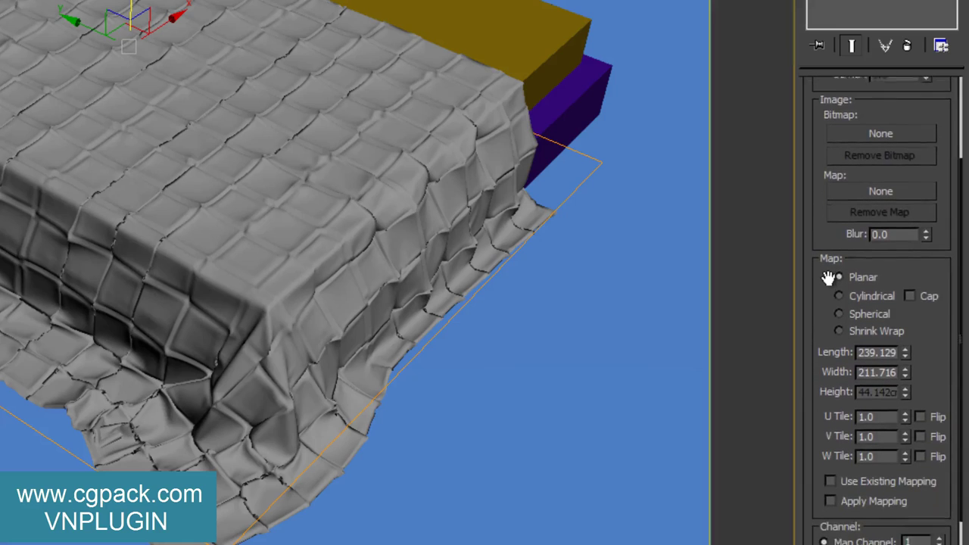
{"action": "left_click", "coordinate": [844, 477]}
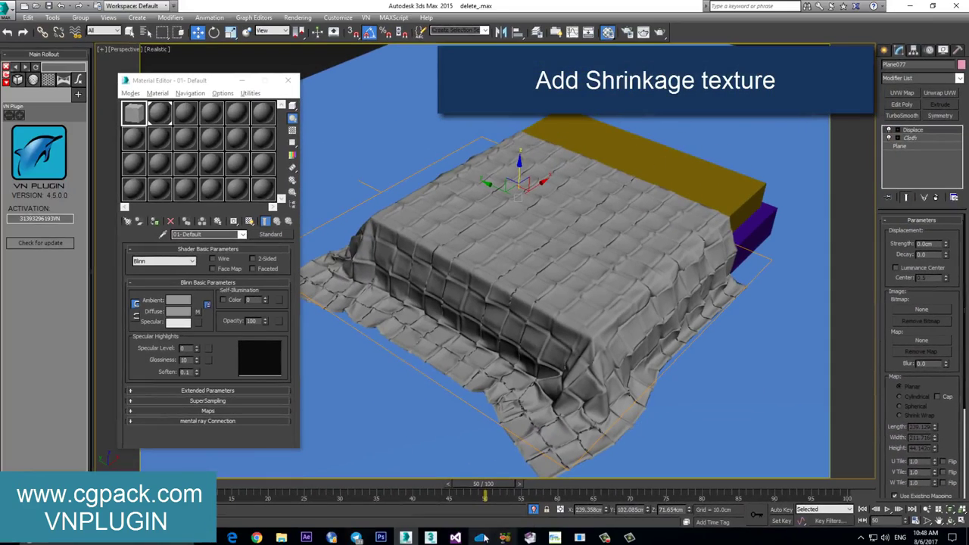
Assign the poduha6[1].jpg Shrinkage texture from VN Web Manager as the Displace map
{"action": "left_click", "coordinate": [482, 538]}
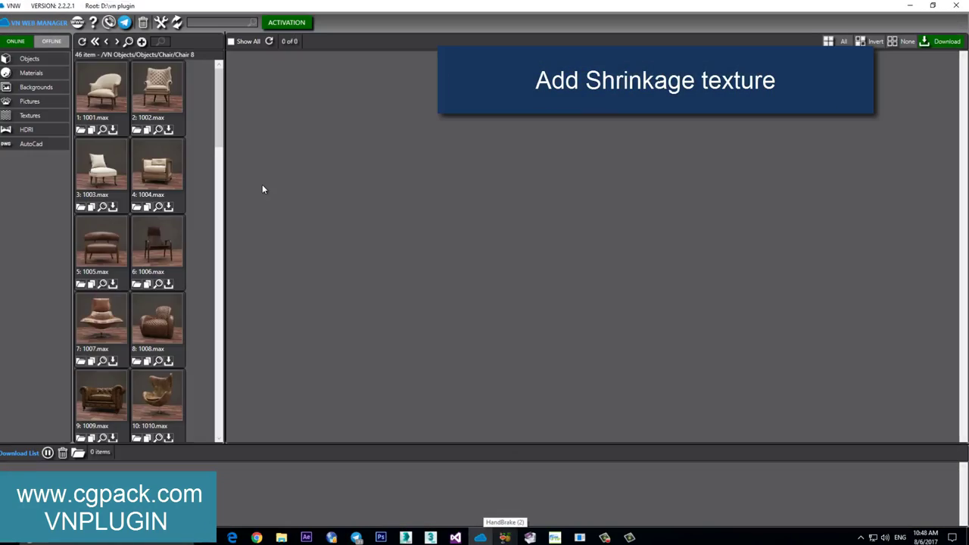
{"action": "left_click", "coordinate": [43, 125]}
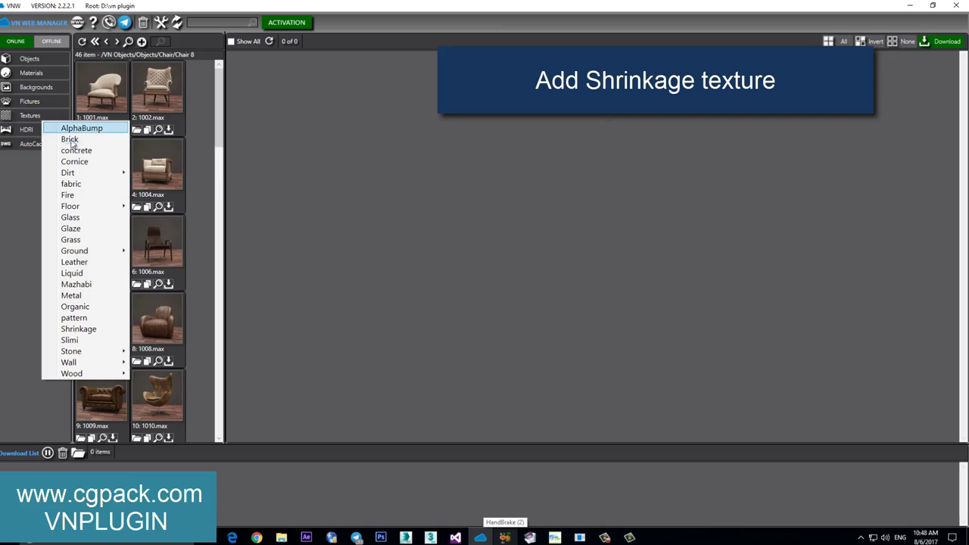
{"action": "left_click", "coordinate": [97, 331]}
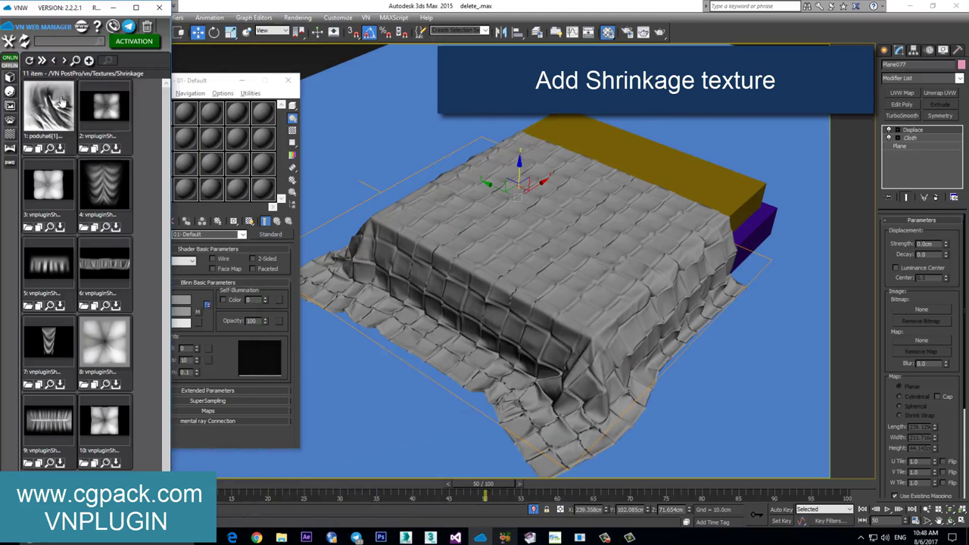
{"action": "left_click_drag", "start_coordinate": [62, 101], "coordinate": [914, 345]}
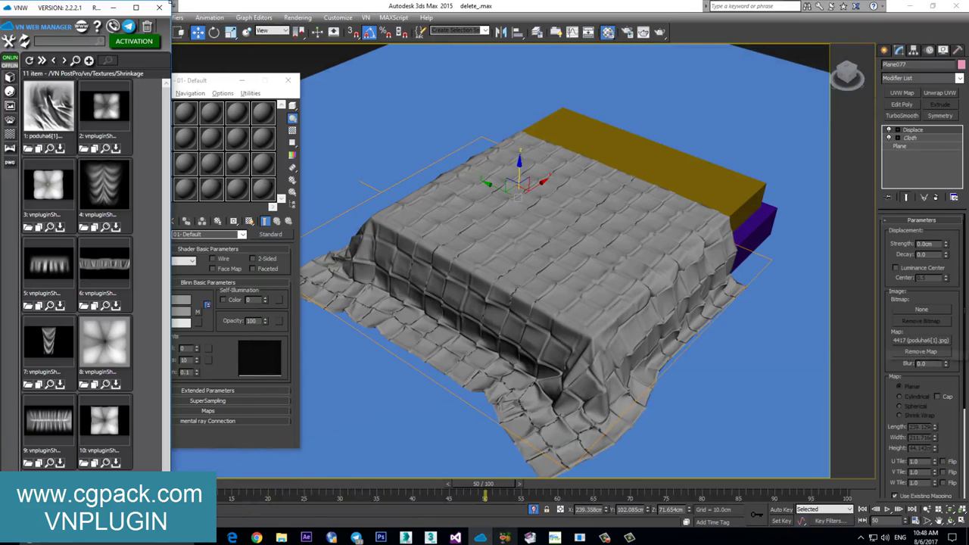
Raise the Displace strength to 0.86cm and return to frame 0
{"action": "left_click", "coordinate": [114, 7]}
{"action": "mouse_move", "coordinate": [945, 243]}
{"action": "left_mouse_down"}
{"action": "mouse_move", "coordinate": [948, 168]}
{"action": "mouse_move", "coordinate": [922, 271]}
{"action": "mouse_move", "coordinate": [924, 236]}
{"action": "left_mouse_up"}
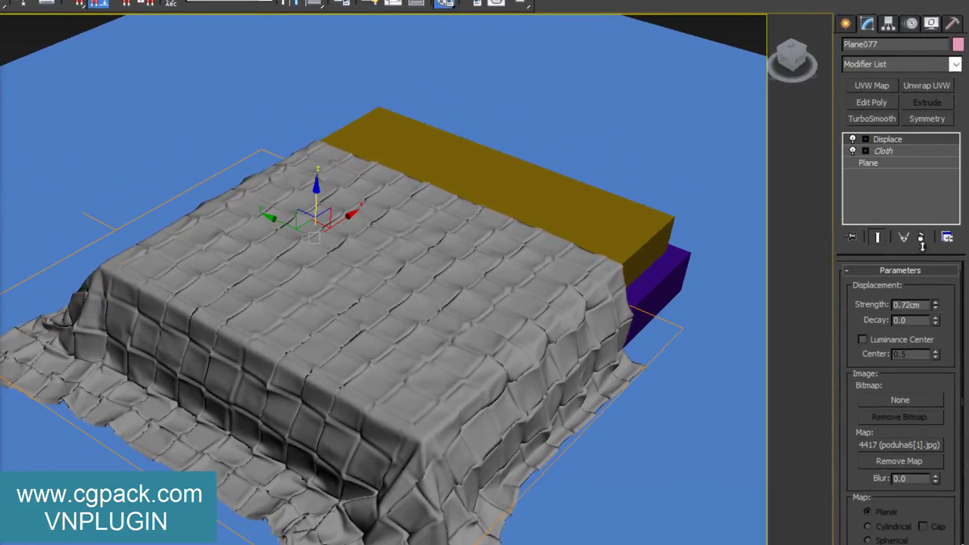
{"action": "middle_click_drag", "start_coordinate": [445, 299], "coordinate": [447, 334], "text": "alt"}
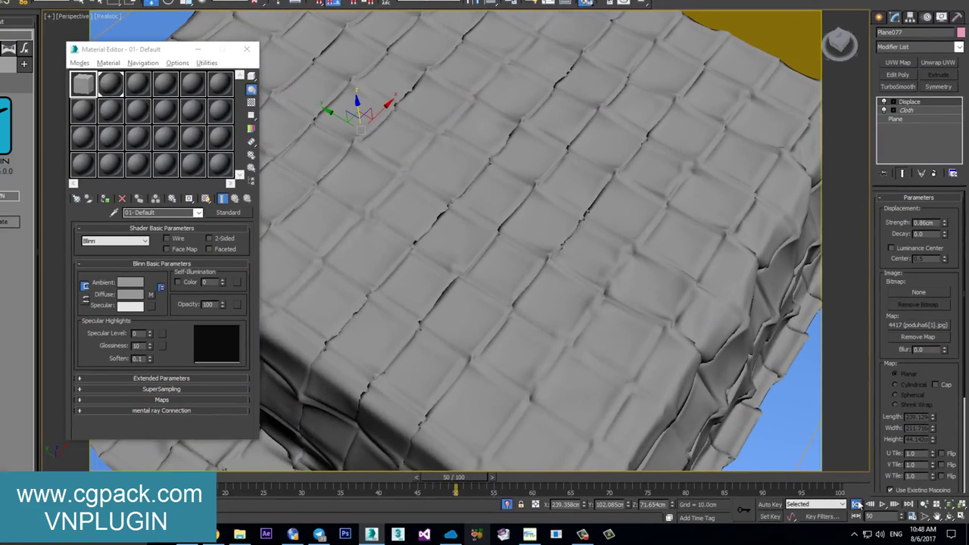
{"action": "left_click", "coordinate": [856, 504]}
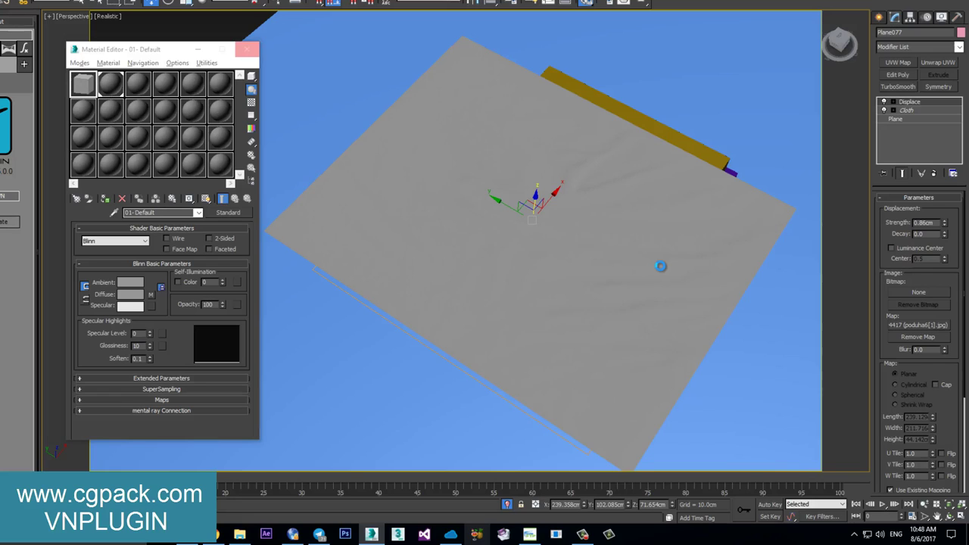
Set Displace strength to 1.32cm, U and V tiling to 2.0, with V Flip on
{"action": "middle_click_drag", "start_coordinate": [658, 275], "coordinate": [779, 281], "text": "alt"}
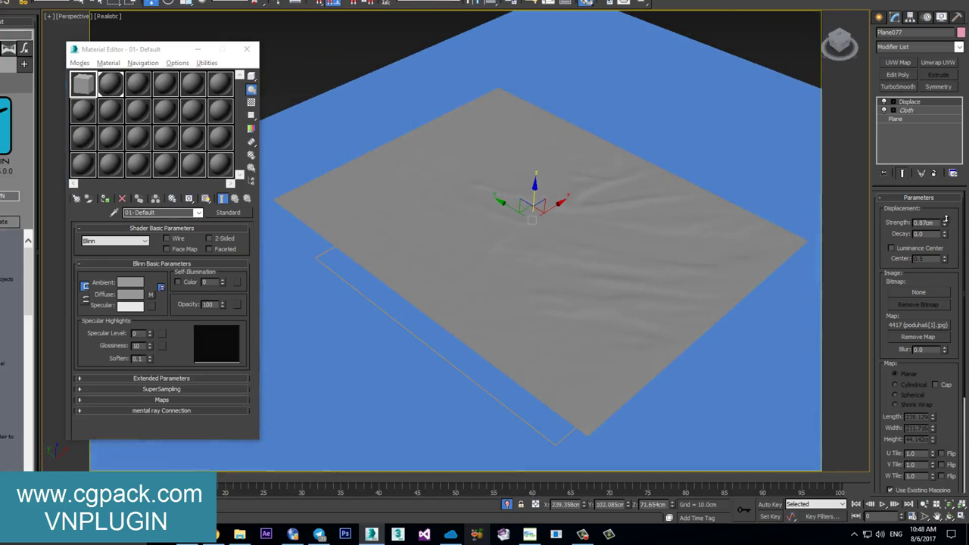
{"action": "left_click_drag", "start_coordinate": [946, 203], "coordinate": [946, 196]}
{"action": "scroll", "coordinate": [960, 400], "scroll_direction": "down", "scroll_amount": 1}
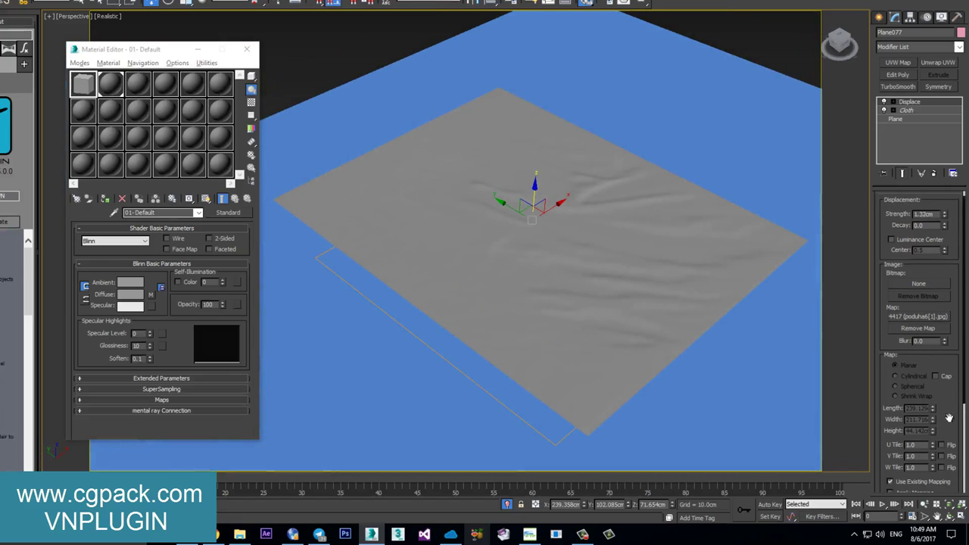
{"action": "scroll", "coordinate": [947, 398], "scroll_direction": "down", "scroll_amount": 1}
{"action": "scroll", "coordinate": [932, 395], "scroll_direction": "down", "scroll_amount": 1}
{"action": "type", "text": "2"}
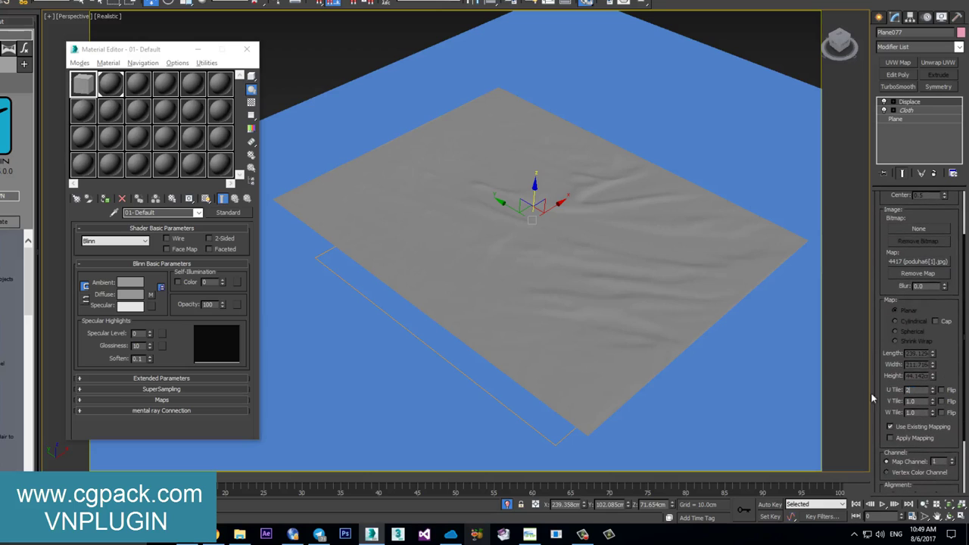
{"action": "key", "text": "Tab"}
{"action": "type", "text": "2"}
{"action": "key", "text": "Return"}
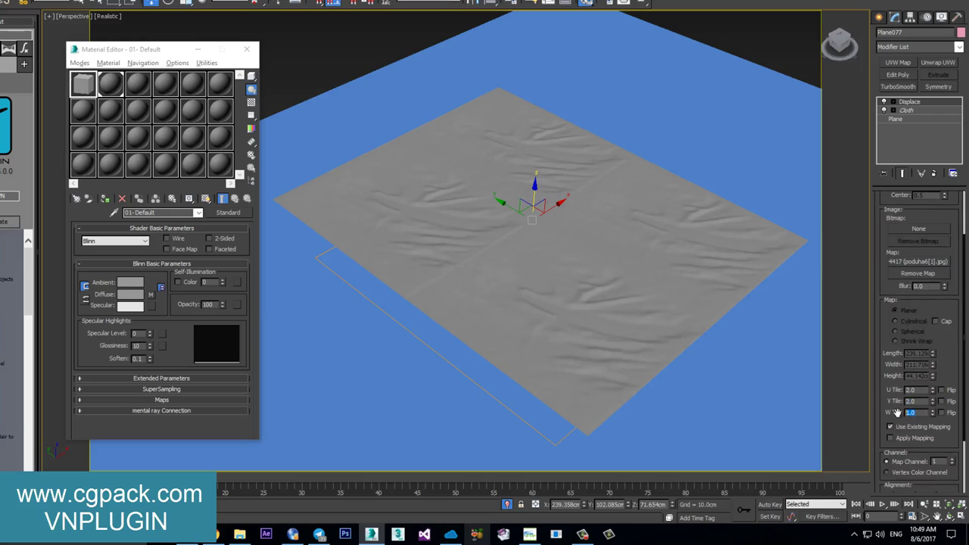
{"action": "left_click", "coordinate": [942, 401]}
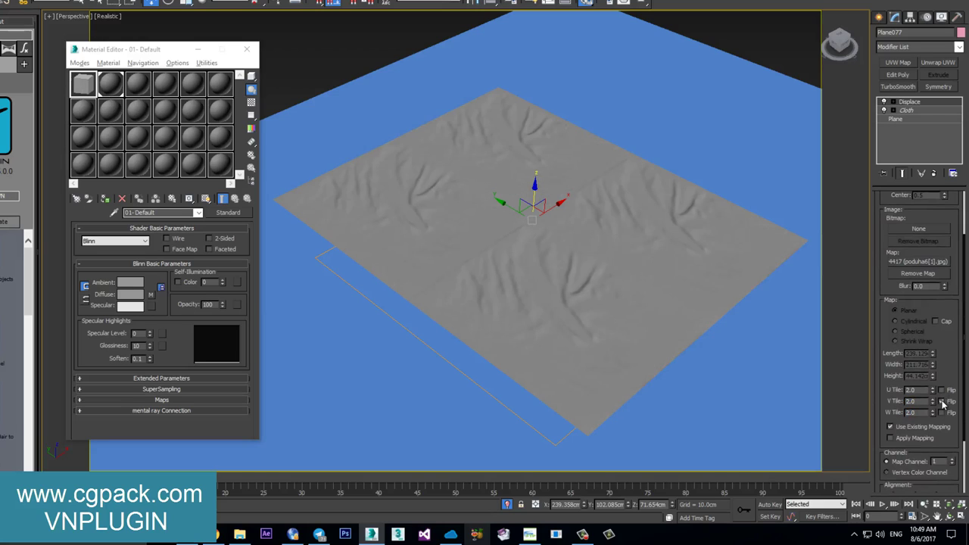
{"action": "left_click", "coordinate": [942, 401]}
{"action": "left_click", "coordinate": [943, 401]}
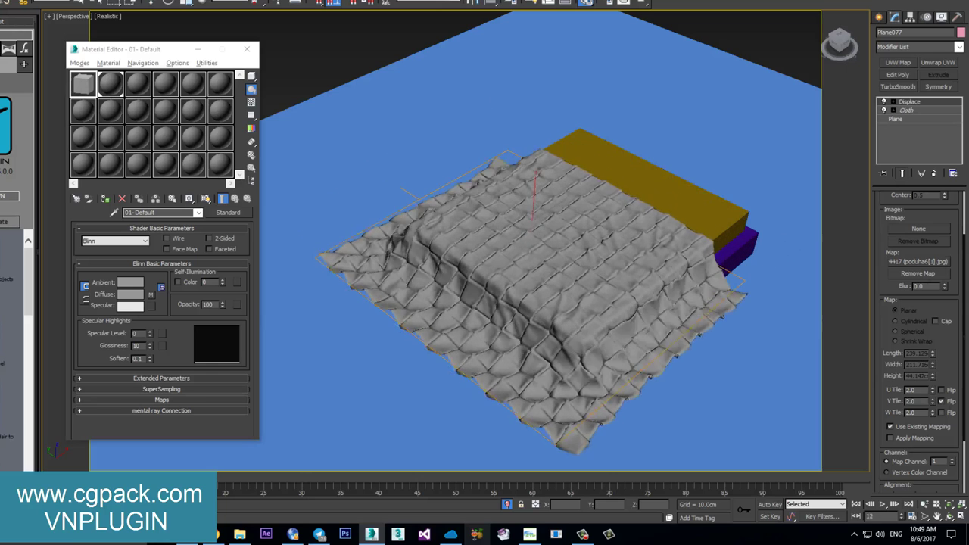
Scrub to frame 37 and orbit in to view the tiled wrinkles draped over the boxes
{"action": "left_click_drag", "start_coordinate": [152, 488], "coordinate": [310, 490]}
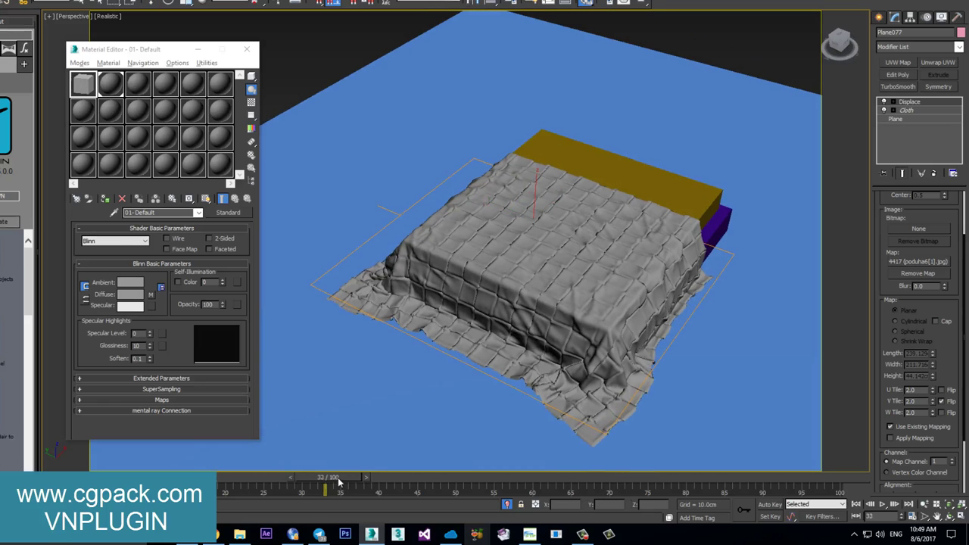
{"action": "left_click_drag", "start_coordinate": [332, 482], "coordinate": [370, 483]}
{"action": "mouse_move", "coordinate": [505, 341]}
{"action": "middle_mouse_down", "text": "alt"}
{"action": "mouse_move", "coordinate": [534, 299]}
{"action": "mouse_move", "coordinate": [824, 130]}
{"action": "middle_mouse_up", "text": "alt"}
{"action": "scroll", "coordinate": [534, 299], "scroll_direction": "up", "scroll_amount": 3}
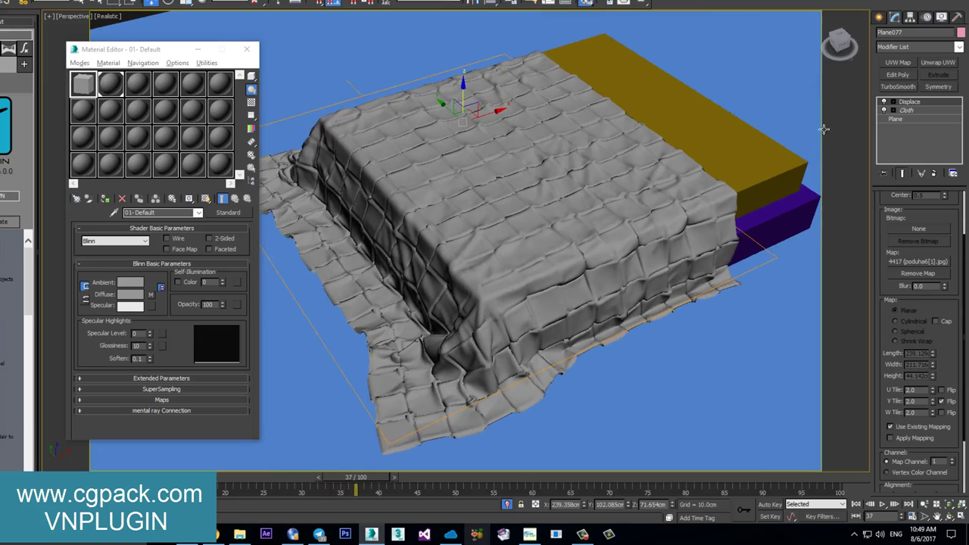
{"action": "middle_click_drag", "start_coordinate": [610, 233], "coordinate": [742, 190], "text": "alt"}
Select the yellow and purple stand-in boxes beneath the cloth
{"action": "left_click", "coordinate": [766, 181]}
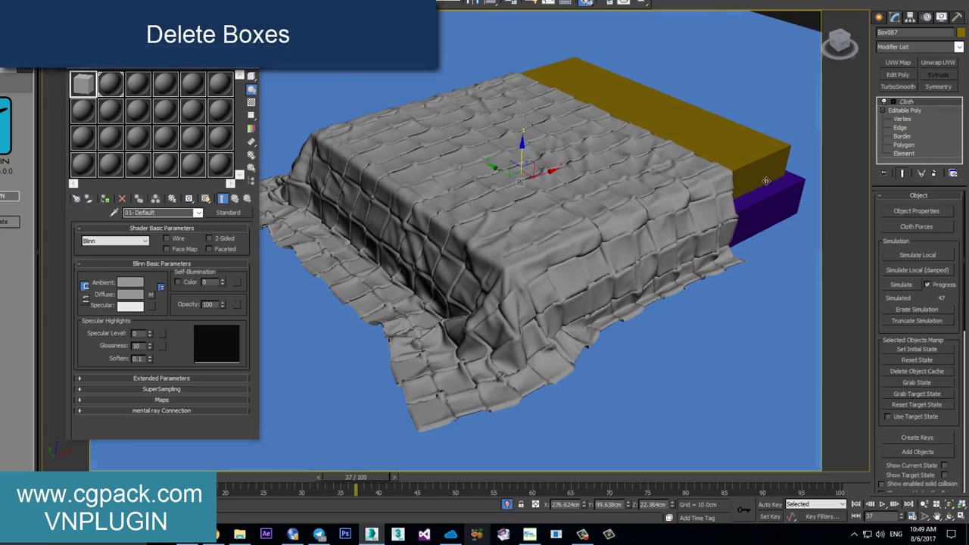
{"action": "left_click", "coordinate": [779, 201], "text": "ctrl"}
{"action": "scroll", "coordinate": [640, 264], "scroll_direction": "down", "scroll_amount": 3}
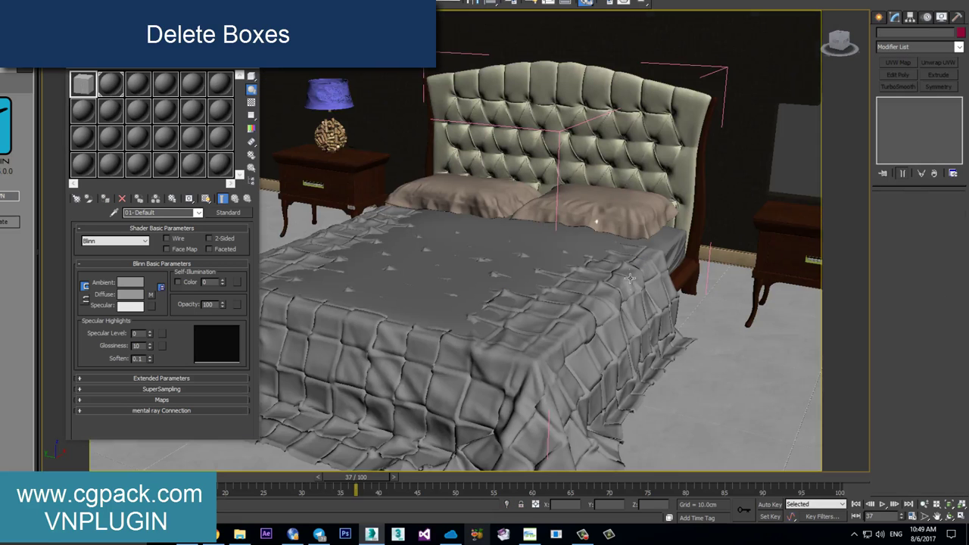
{"action": "middle_click_drag", "start_coordinate": [630, 279], "coordinate": [616, 214], "text": "alt"}
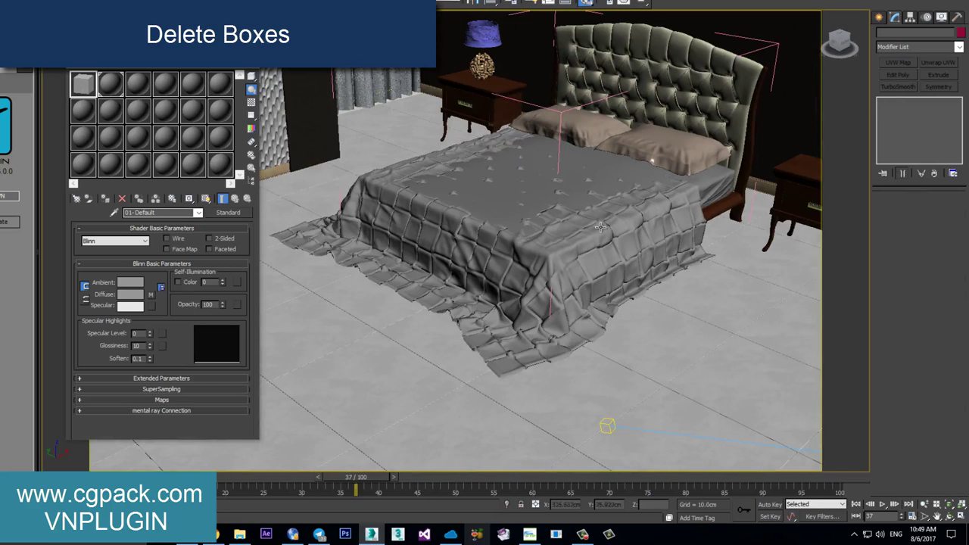
Convert Plane077 to an Editable Poly, collapsing its Cloth and Displace modifiers
{"action": "left_click", "coordinate": [660, 197]}
{"action": "right_click", "coordinate": [636, 201]}
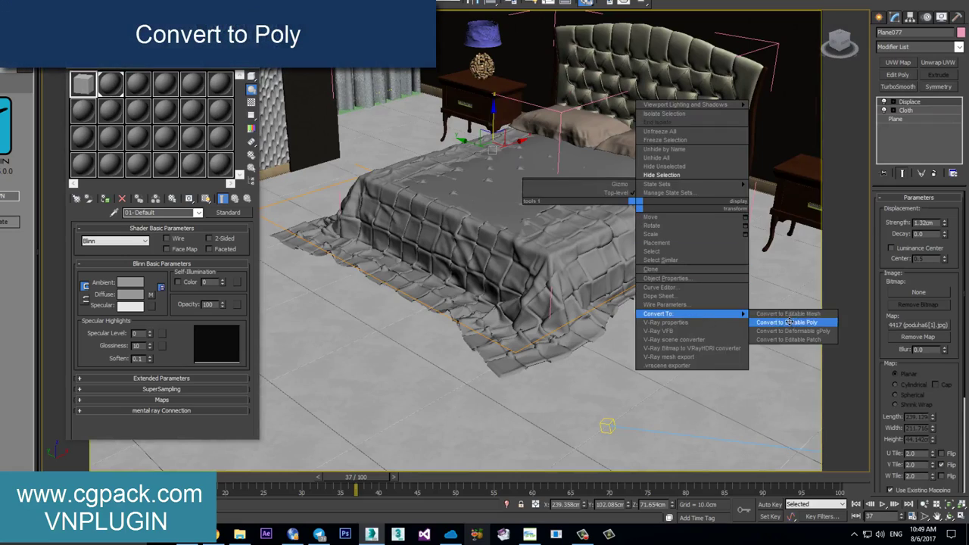
{"action": "left_click", "coordinate": [787, 322]}
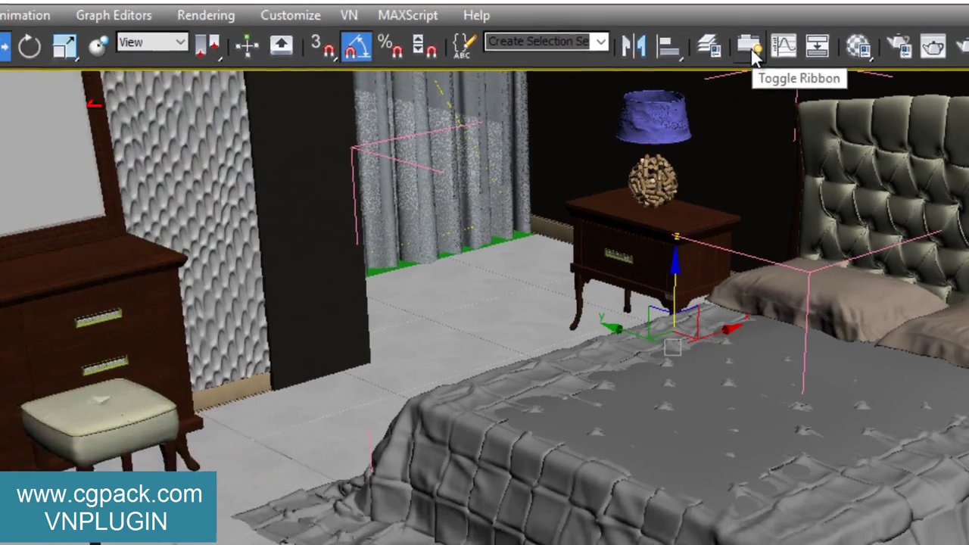
Activate the Freeform Paint Deform Shift brush and widen its Falloff to 293
{"action": "left_click", "coordinate": [615, 52]}
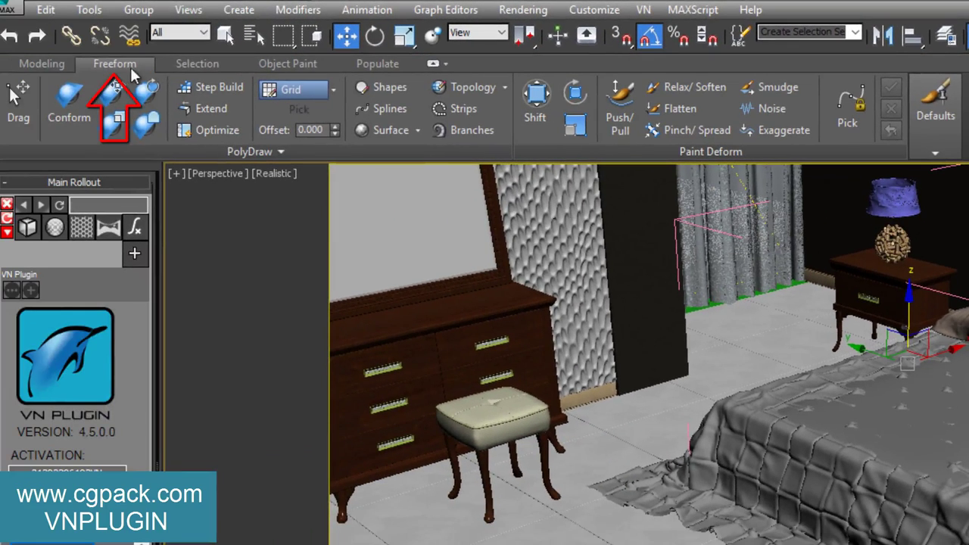
{"action": "left_click", "coordinate": [536, 94]}
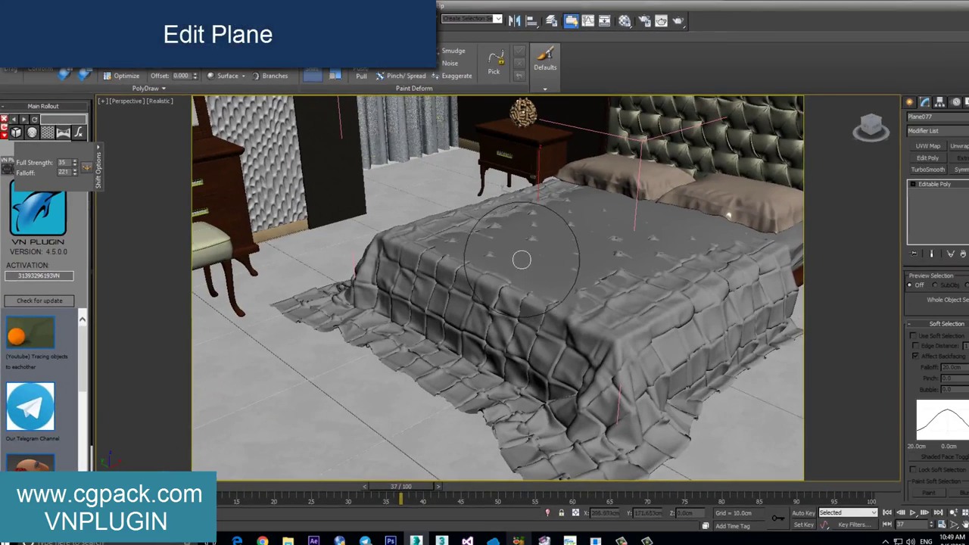
{"action": "left_click_drag", "start_coordinate": [521, 267], "coordinate": [553, 282], "text": "ctrl+shift"}
Brush-shift the bedspread's overhanging edges around the bed so the folds hang naturally
{"action": "mouse_move", "coordinate": [553, 282]}
{"action": "middle_mouse_down", "text": "alt"}
{"action": "mouse_move", "coordinate": [580, 242]}
{"action": "mouse_move", "coordinate": [562, 217]}
{"action": "middle_mouse_up", "text": "alt"}
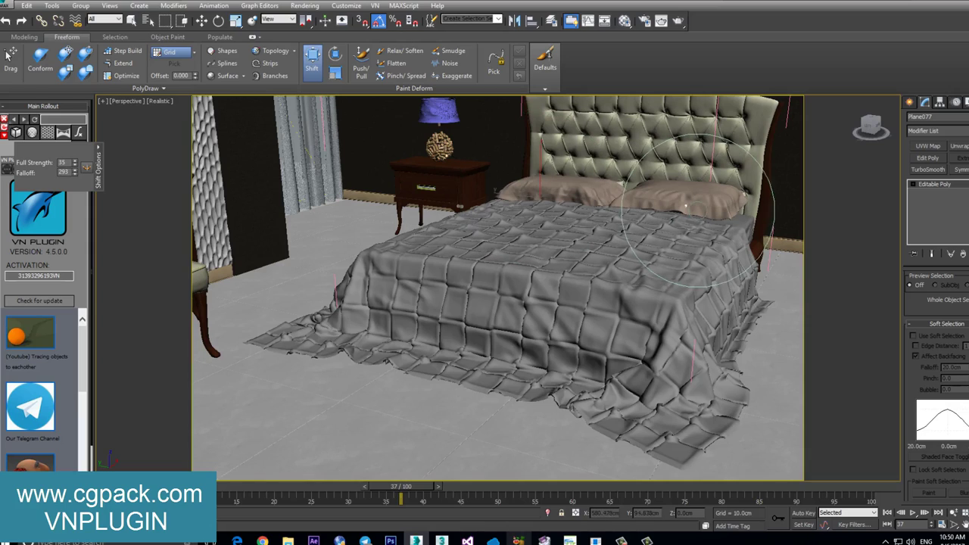
{"action": "mouse_move", "coordinate": [685, 334]}
{"action": "middle_mouse_down", "text": "alt"}
{"action": "mouse_move", "coordinate": [582, 318]}
{"action": "mouse_move", "coordinate": [461, 270]}
{"action": "mouse_move", "coordinate": [661, 312]}
{"action": "mouse_move", "coordinate": [743, 388]}
{"action": "mouse_move", "coordinate": [704, 281]}
{"action": "mouse_move", "coordinate": [683, 302]}
{"action": "middle_mouse_up", "text": "alt"}
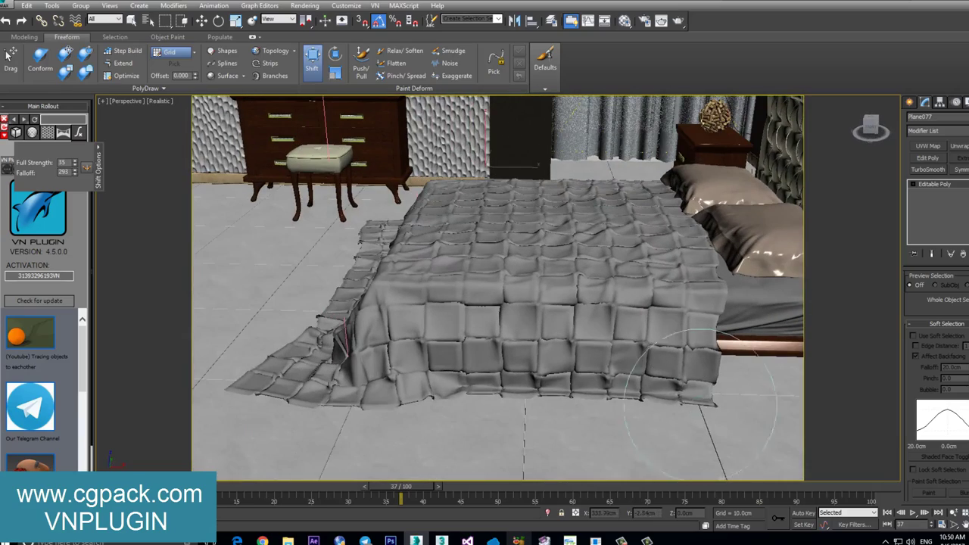
{"action": "middle_click_drag", "start_coordinate": [671, 444], "coordinate": [628, 469], "text": "alt"}
{"action": "scroll", "coordinate": [642, 324], "scroll_direction": "up", "scroll_amount": 3}
{"action": "scroll", "coordinate": [642, 324], "scroll_direction": "down", "scroll_amount": 3}
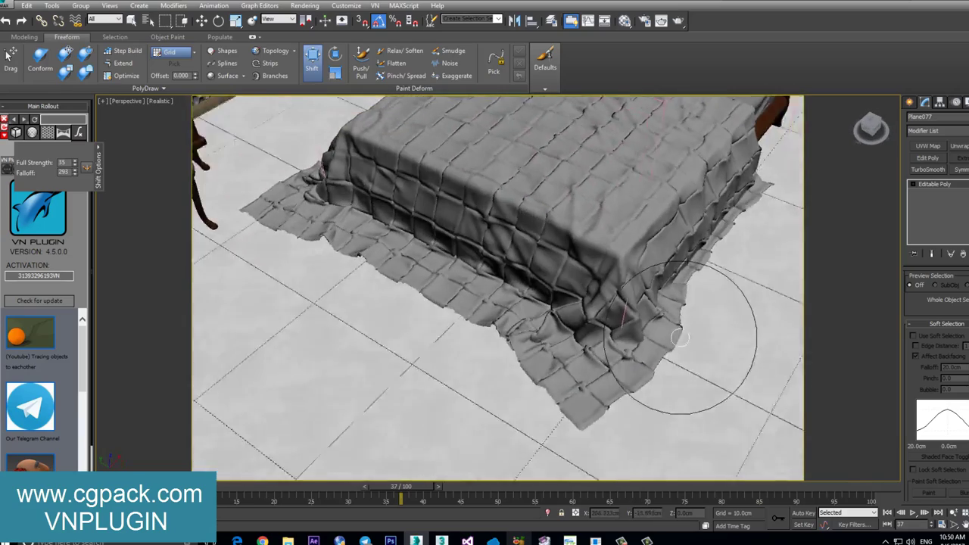
{"action": "middle_click_drag", "start_coordinate": [671, 411], "coordinate": [671, 396], "text": "alt"}
{"action": "key", "text": "w"}
{"action": "scroll", "coordinate": [612, 316], "scroll_direction": "up", "scroll_amount": 1}
{"action": "mouse_move", "coordinate": [612, 316]}
{"action": "middle_mouse_down", "text": "alt"}
{"action": "mouse_move", "coordinate": [583, 322]}
{"action": "mouse_move", "coordinate": [617, 317]}
{"action": "middle_mouse_up", "text": "alt"}
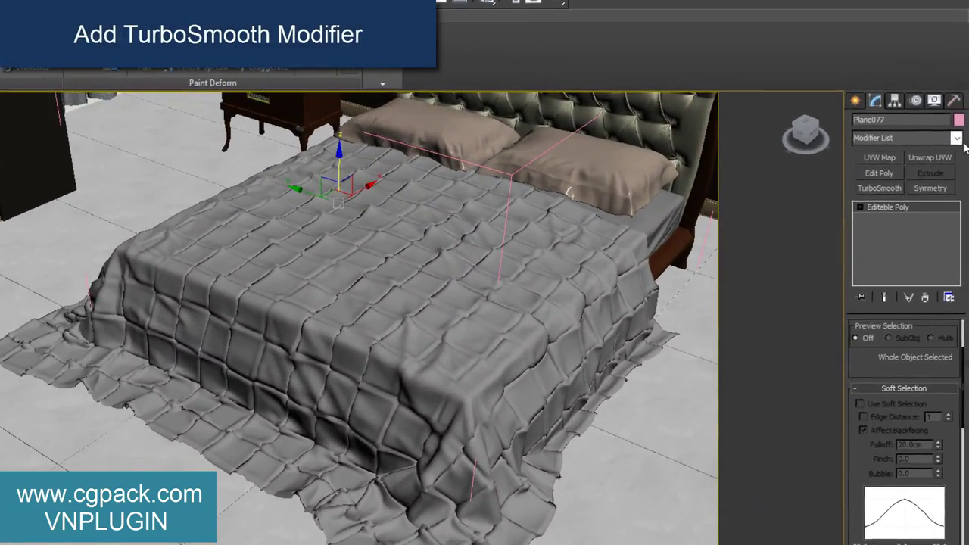
Add TurboSmooth at 1 iteration above Plane077's Editable Poly and check the result
{"action": "left_click", "coordinate": [956, 138]}
{"action": "left_click_drag", "start_coordinate": [958, 175], "coordinate": [959, 462]}
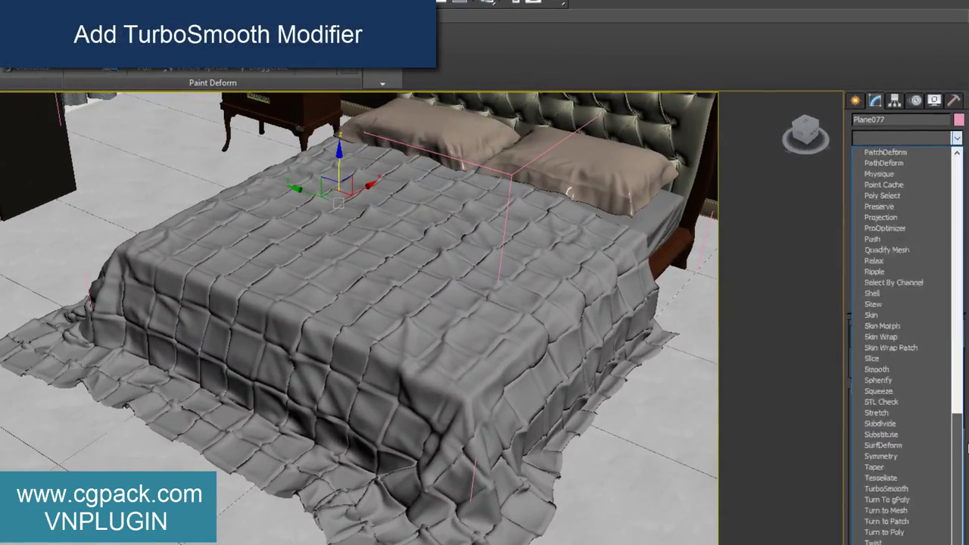
{"action": "left_click", "coordinate": [903, 449]}
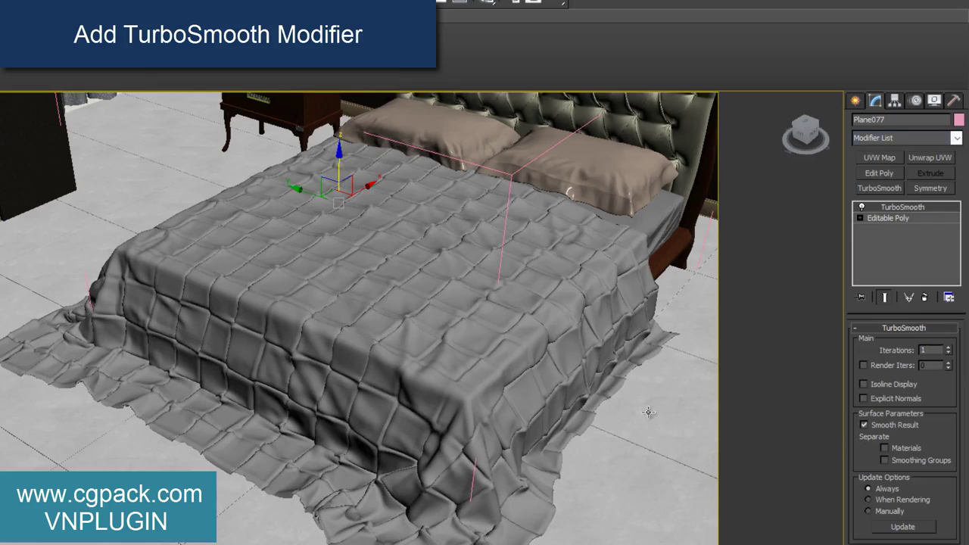
{"action": "mouse_move", "coordinate": [390, 347]}
{"action": "middle_mouse_down", "text": "alt"}
{"action": "mouse_move", "coordinate": [396, 305]}
{"action": "mouse_move", "coordinate": [371, 349]}
{"action": "middle_mouse_up", "text": "alt"}
{"action": "scroll", "coordinate": [401, 311], "scroll_direction": "up", "scroll_amount": 3}
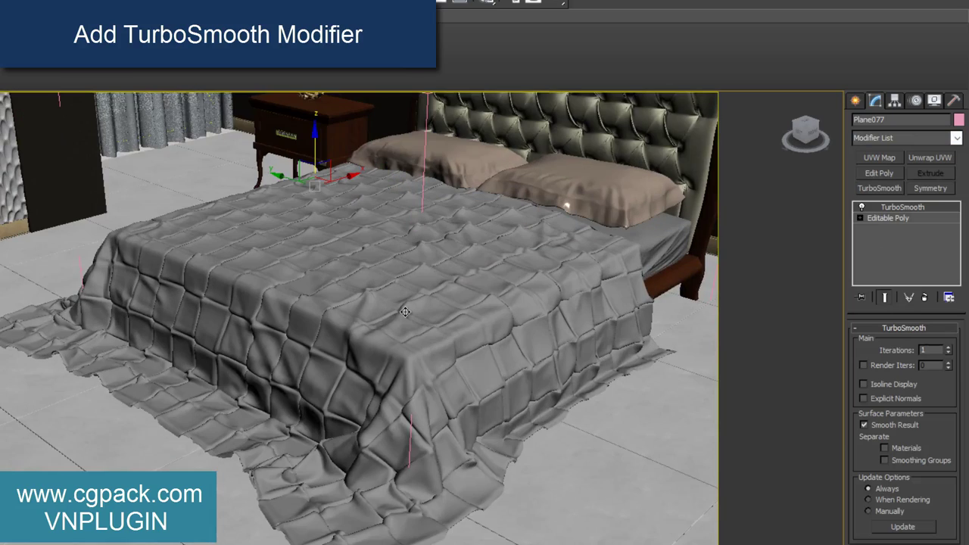
{"action": "middle_click_drag", "start_coordinate": [405, 311], "coordinate": [371, 363], "text": "alt"}
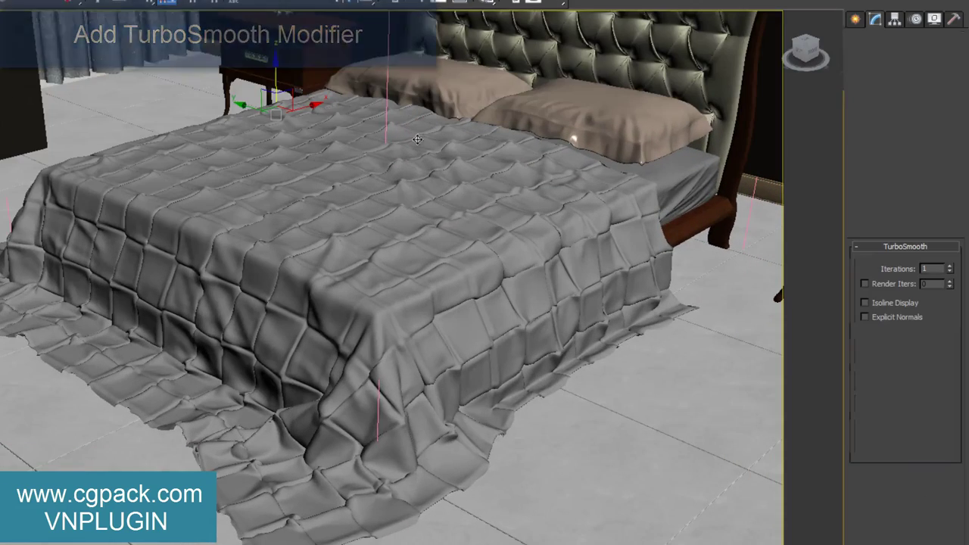
{"action": "middle_click_drag", "start_coordinate": [402, 210], "coordinate": [445, 226], "text": "alt"}
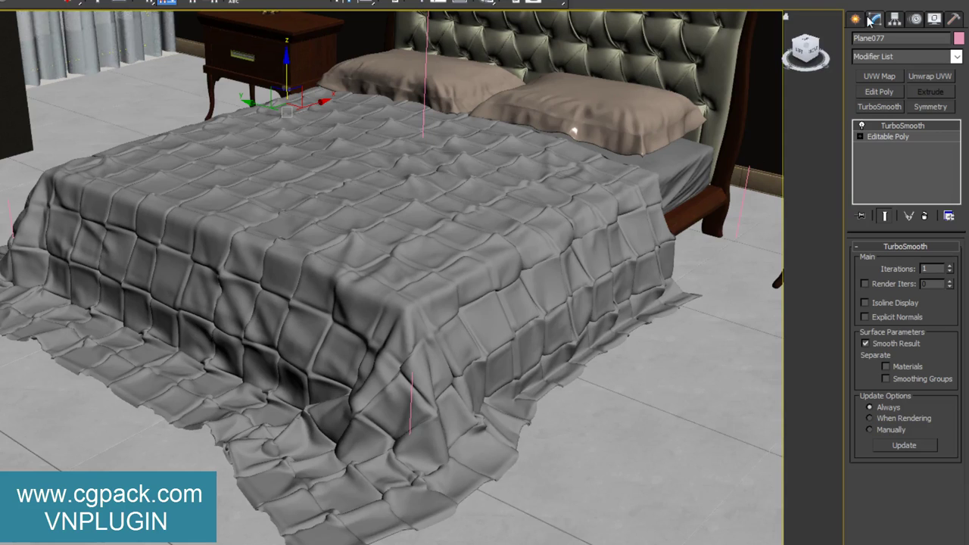
Place a Standard Skylight, Sky001, on the floor beside the bed
{"action": "left_click", "coordinate": [855, 19]}
{"action": "left_click", "coordinate": [890, 38]}
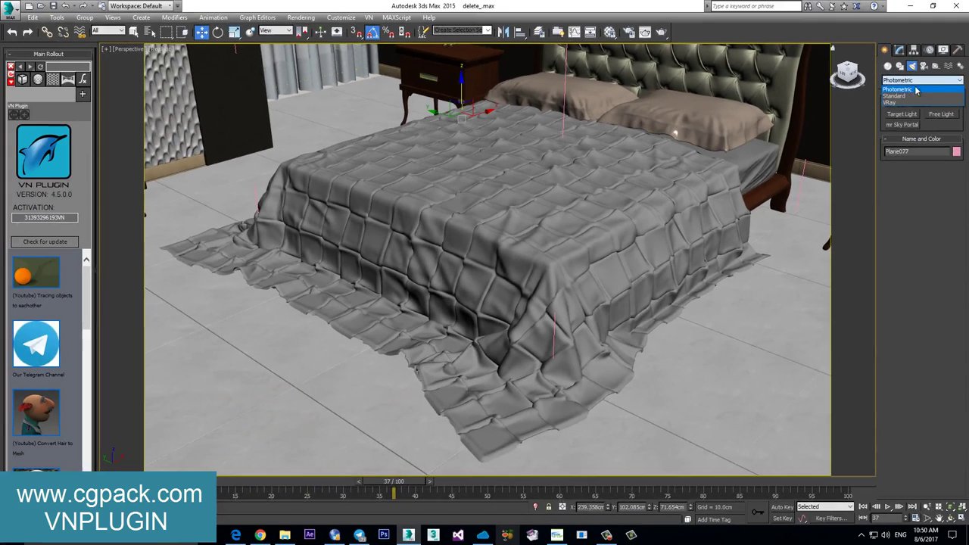
{"action": "left_click", "coordinate": [913, 80]}
{"action": "left_click", "coordinate": [915, 100]}
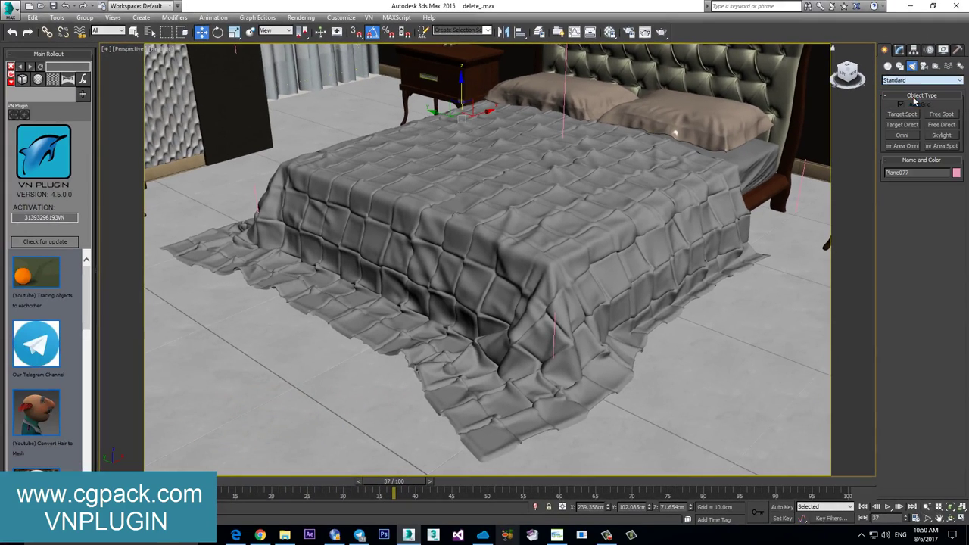
{"action": "left_click", "coordinate": [943, 136]}
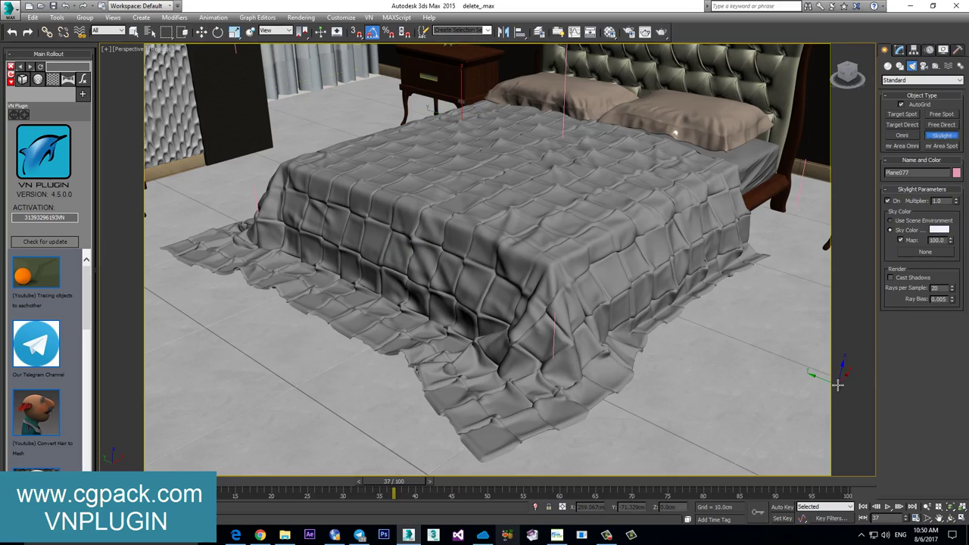
{"action": "left_click", "coordinate": [829, 386]}
{"action": "right_click", "coordinate": [735, 299]}
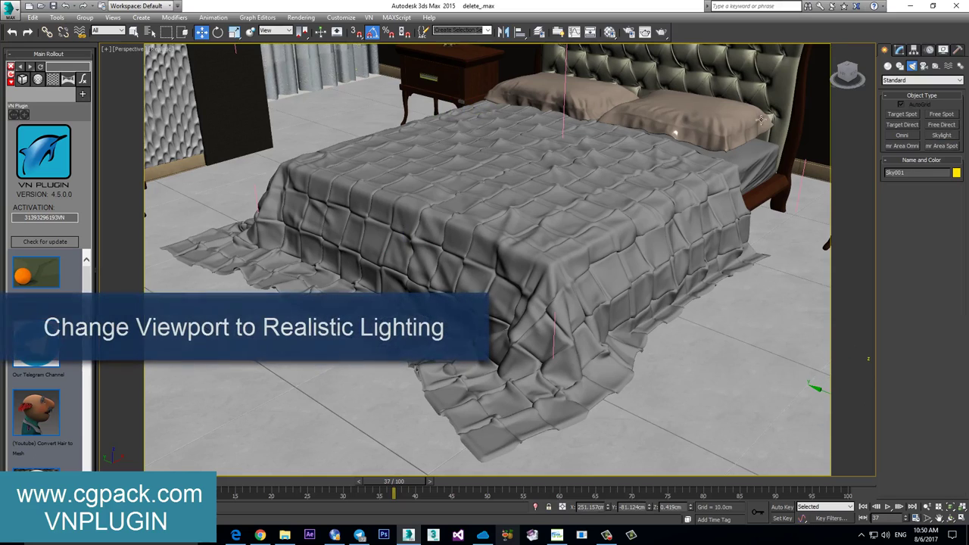
Configure the Realistic viewport for Scene Lights, Shadows and Skylights as Ambient Color
{"action": "left_click", "coordinate": [900, 49]}
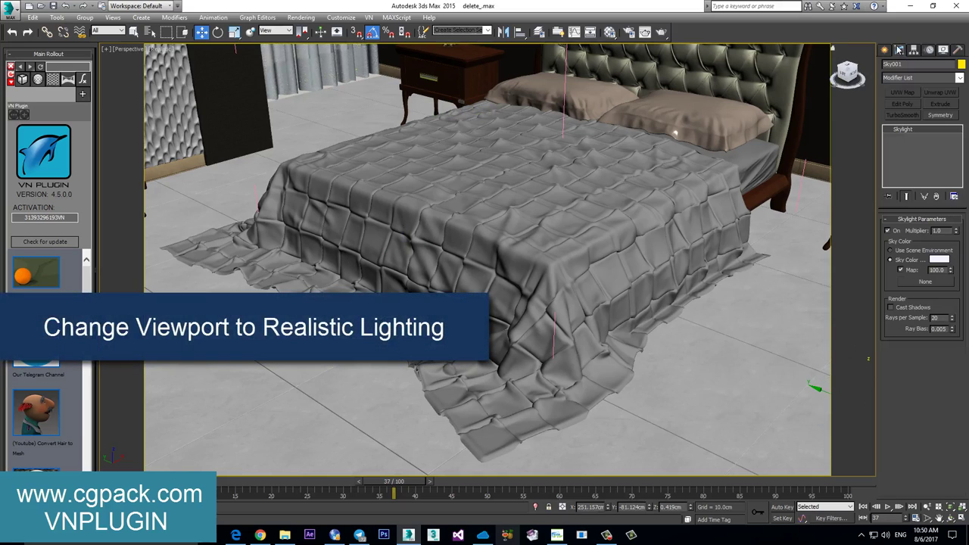
{"action": "left_click", "coordinate": [162, 50]}
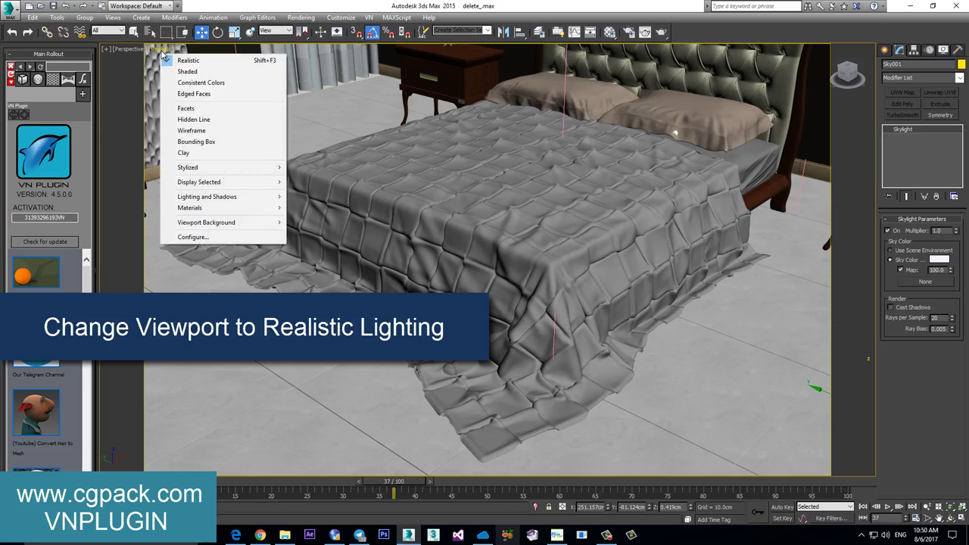
{"action": "left_click", "coordinate": [195, 237]}
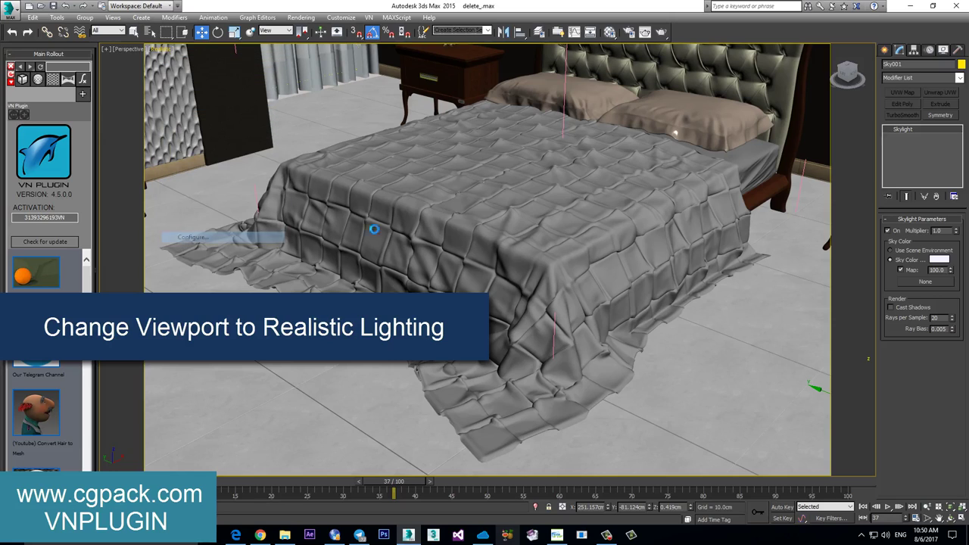
{"action": "left_click", "coordinate": [514, 306]}
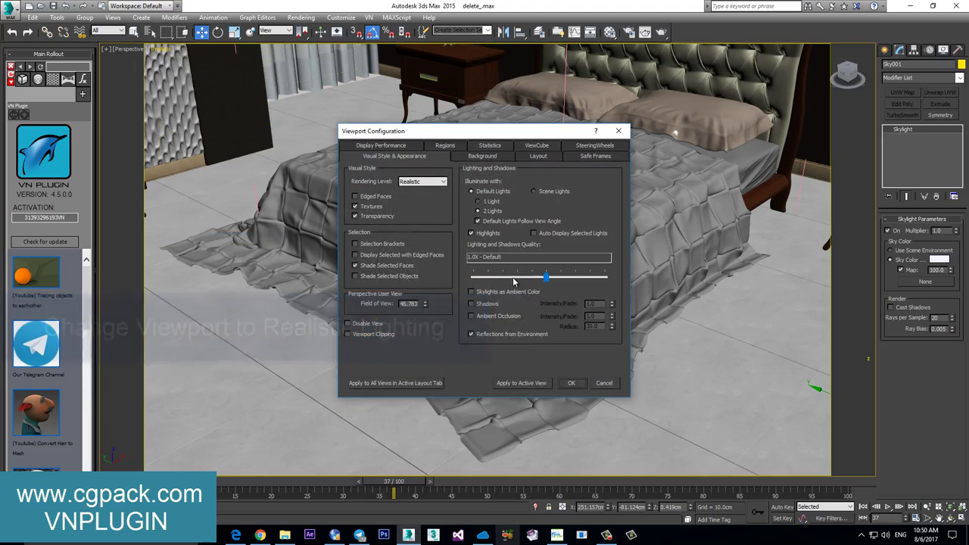
{"action": "left_click", "coordinate": [473, 304]}
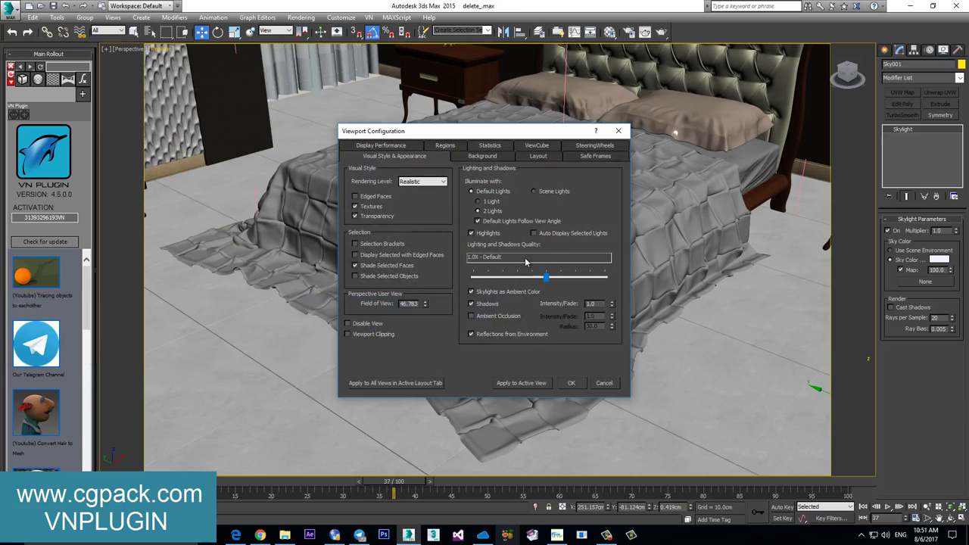
{"action": "left_click", "coordinate": [535, 191]}
{"action": "left_click", "coordinate": [572, 384]}
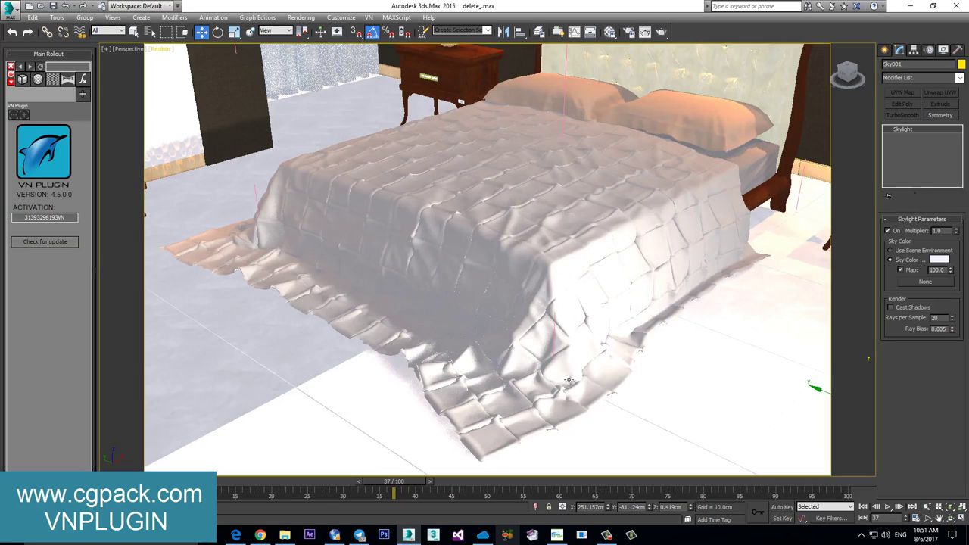
{"action": "left_click", "coordinate": [630, 363]}
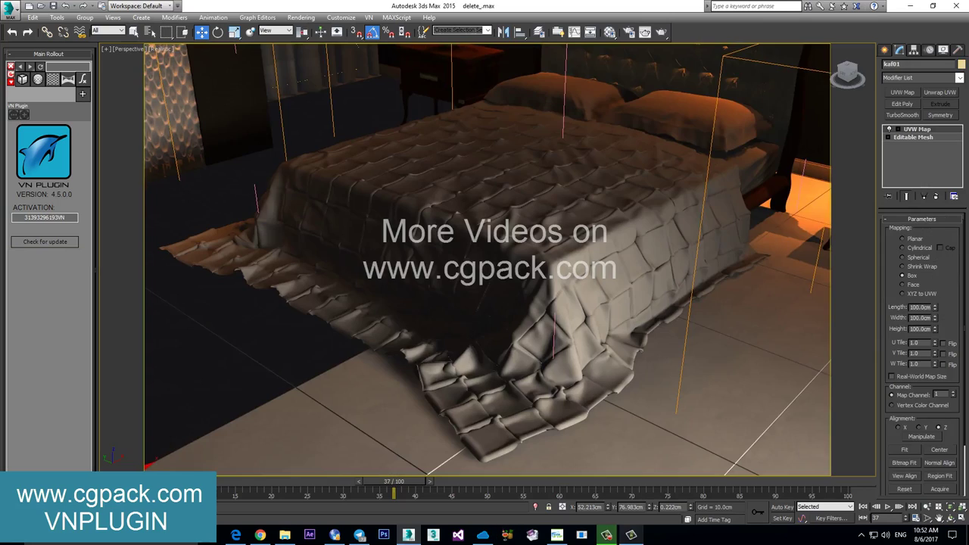